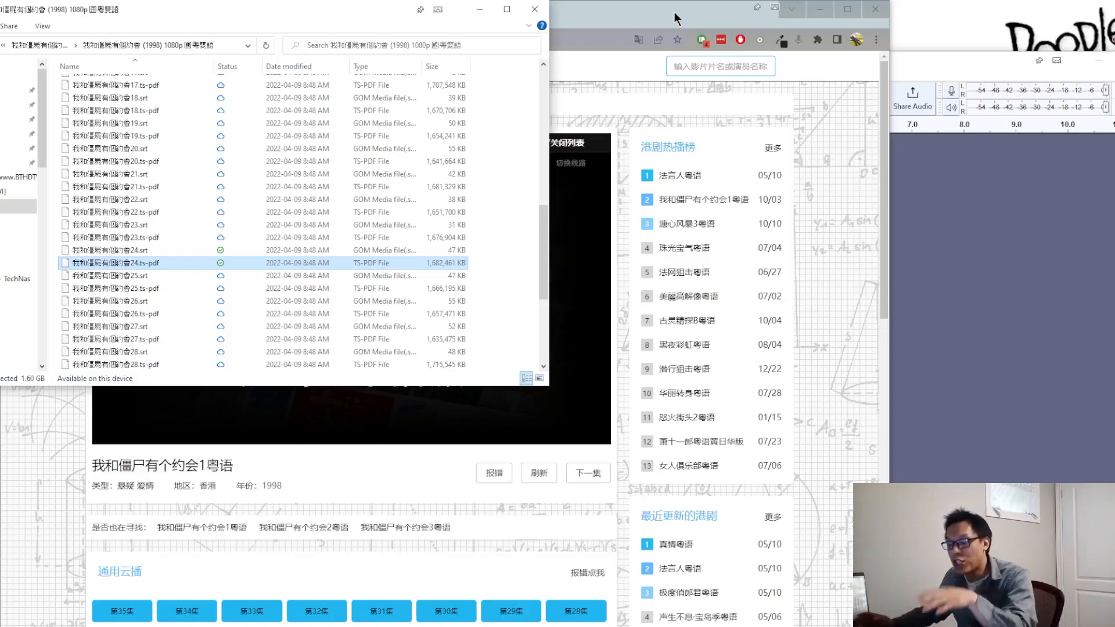
Step: Copy the episode 24 page address from the browser and load it in Web Video Caster in the MEmu emulator
left_click(674, 11)
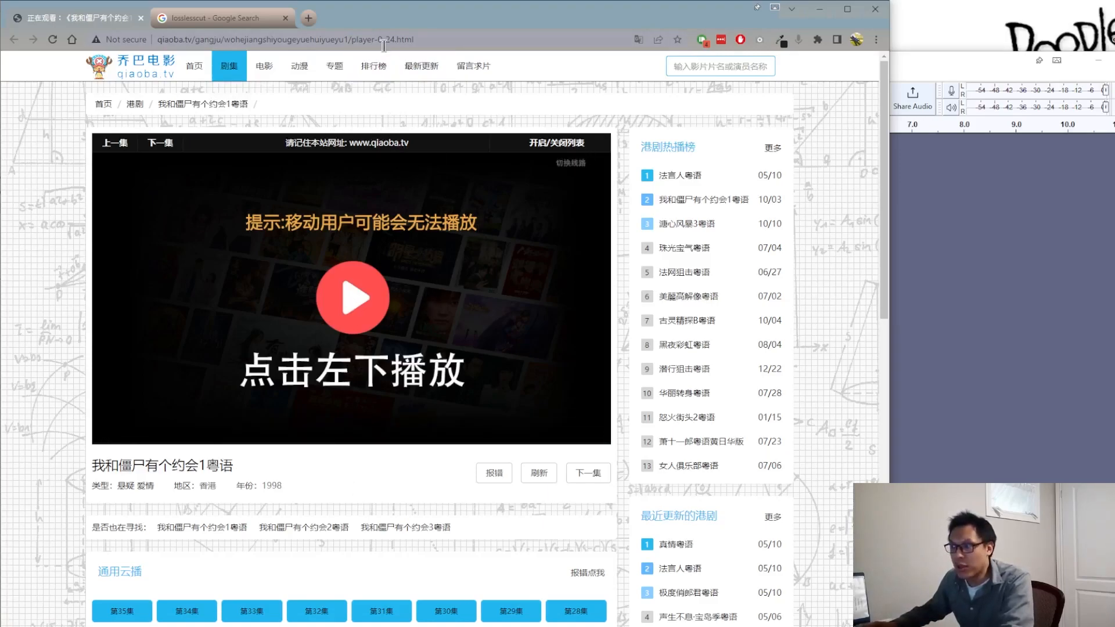
left_click(437, 40)
key("ctrl+c")
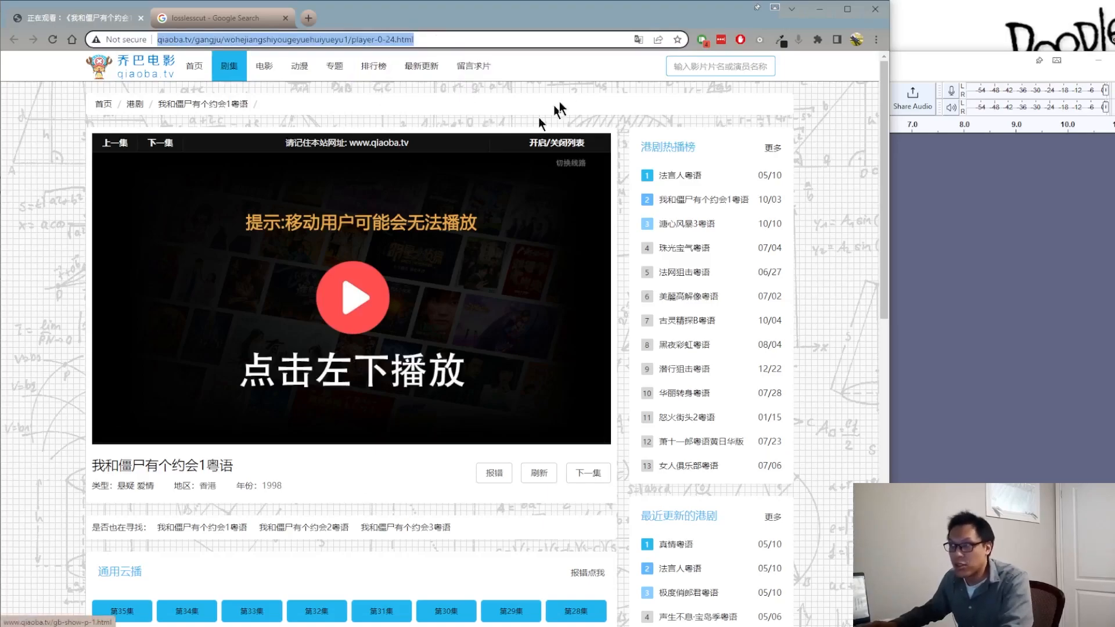
left_click(580, 100)
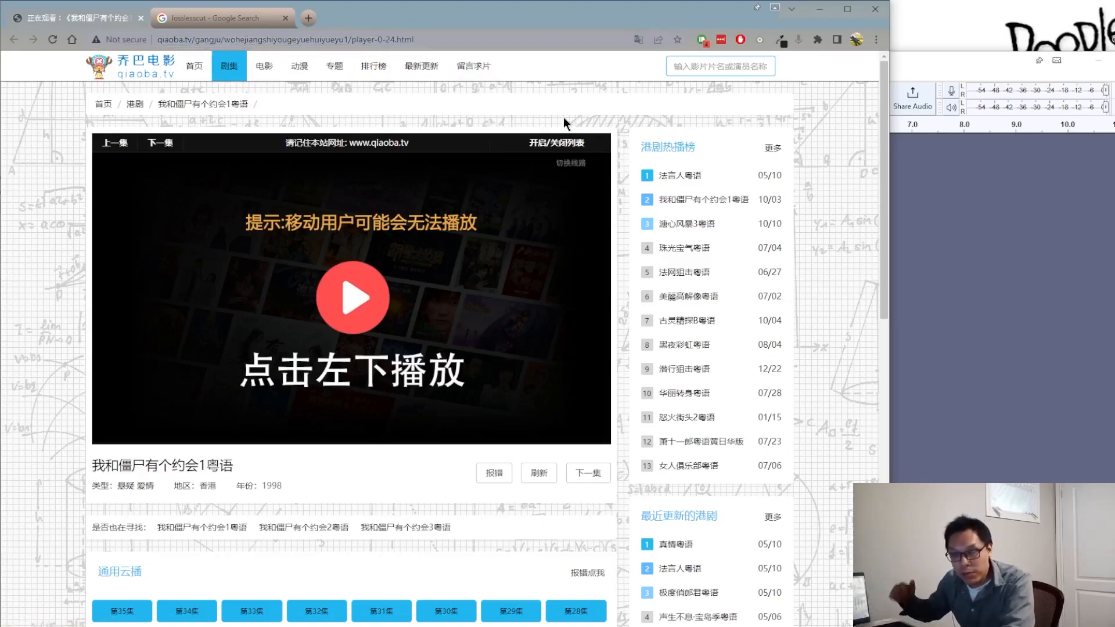
mouse_move(555, 212)
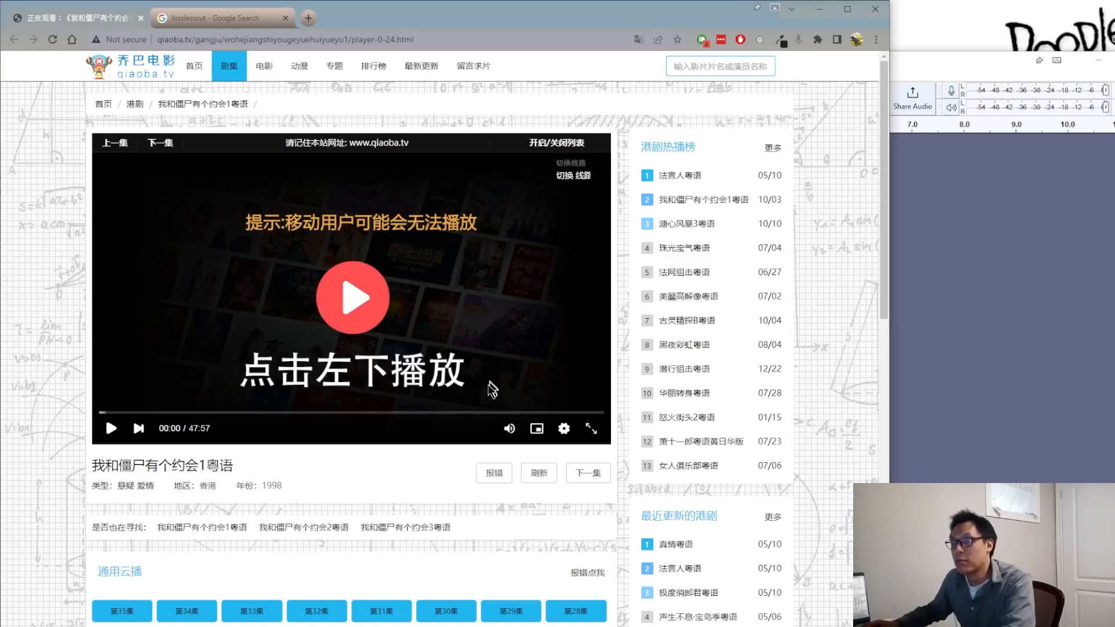
left_click(372, 626)
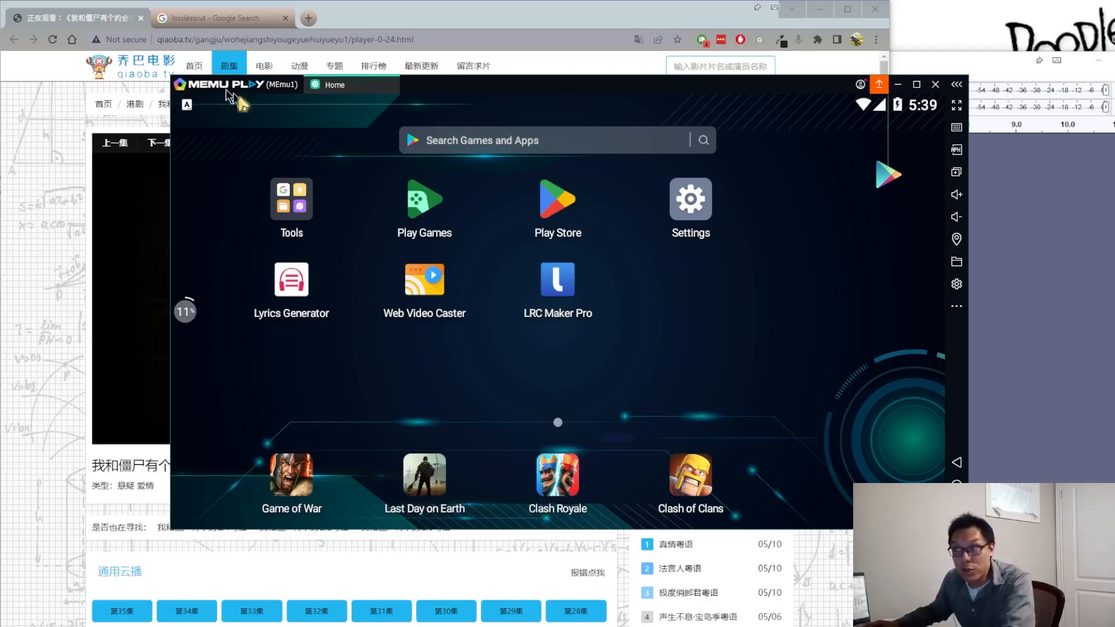
left_click(412, 293)
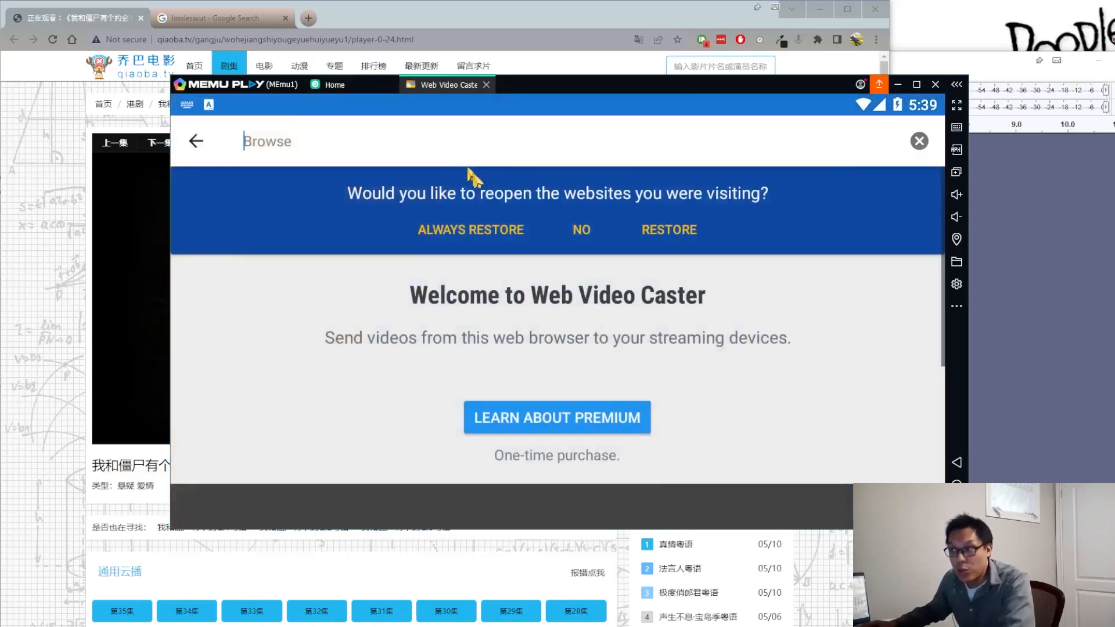
key("ctrl+v")
key("Return")
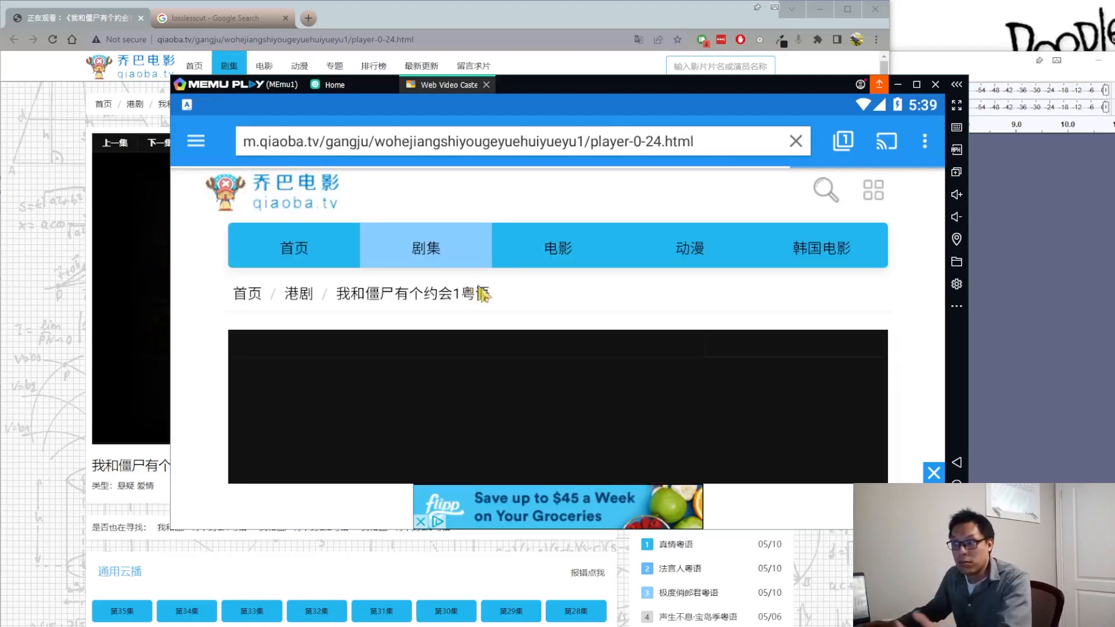
Step: Bring up the download conversion choices for the detected m3u8 video and dismiss them without downloading
left_click(799, 141)
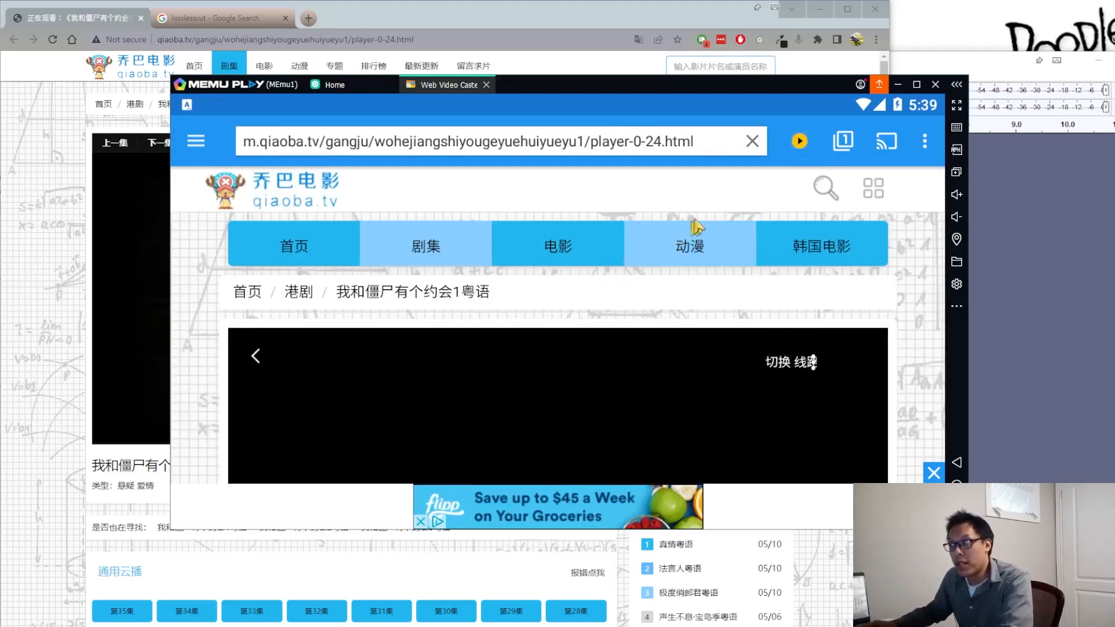
left_click(919, 237)
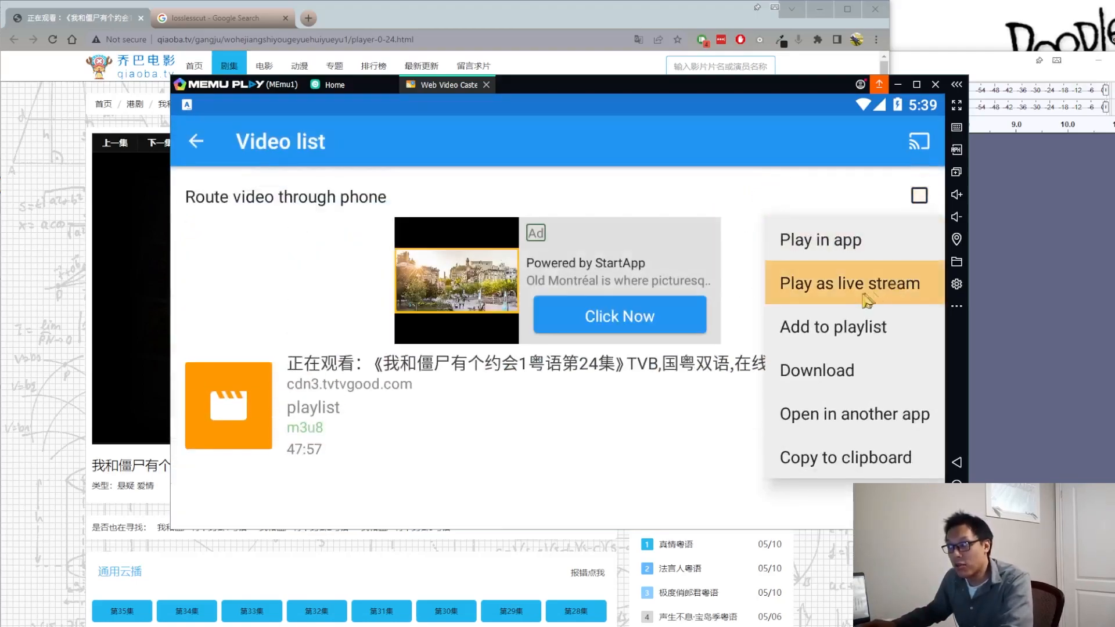
left_click(830, 370)
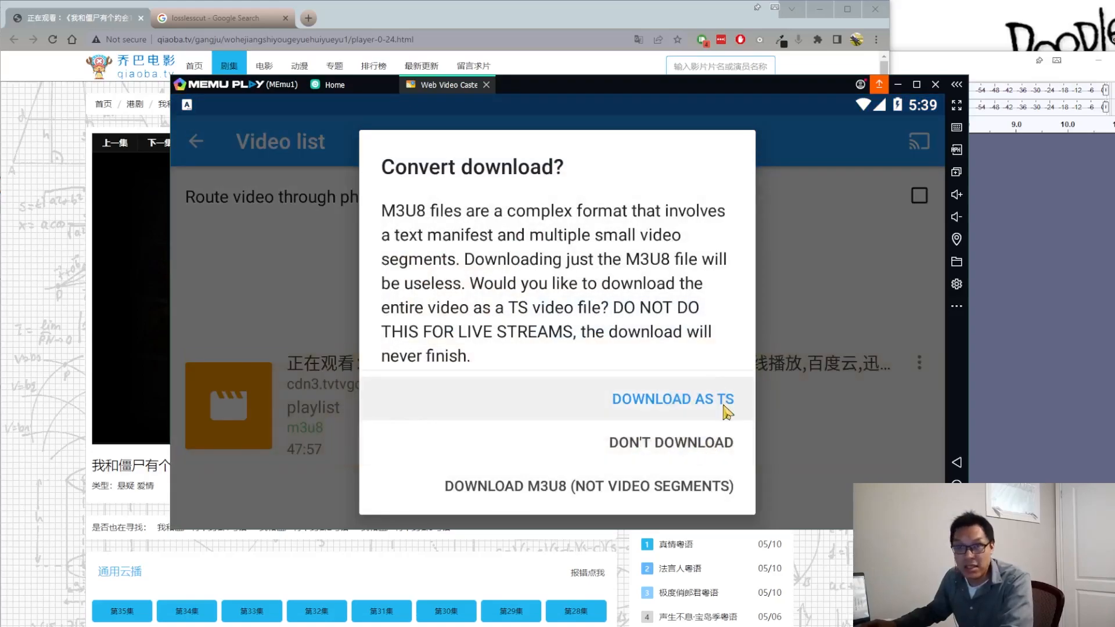
left_click(842, 251)
Step: Examine the Downloads list in Web Video Caster and minimize the emulator
left_click(197, 141)
left_click(195, 142)
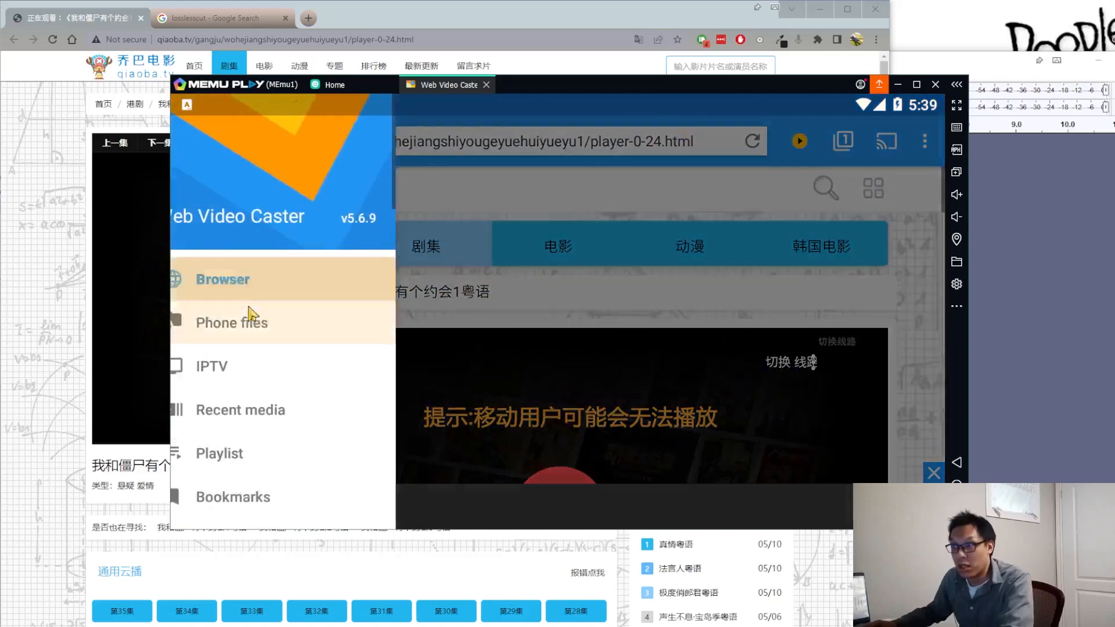
scroll(302, 459, "down", 5)
left_click(304, 469)
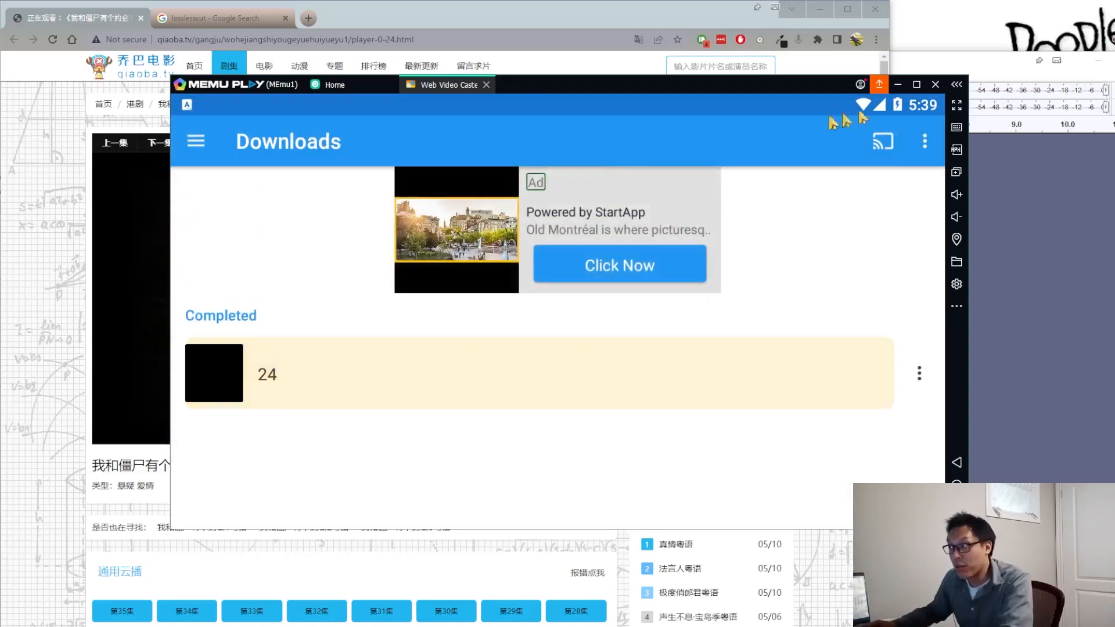
left_click(897, 88)
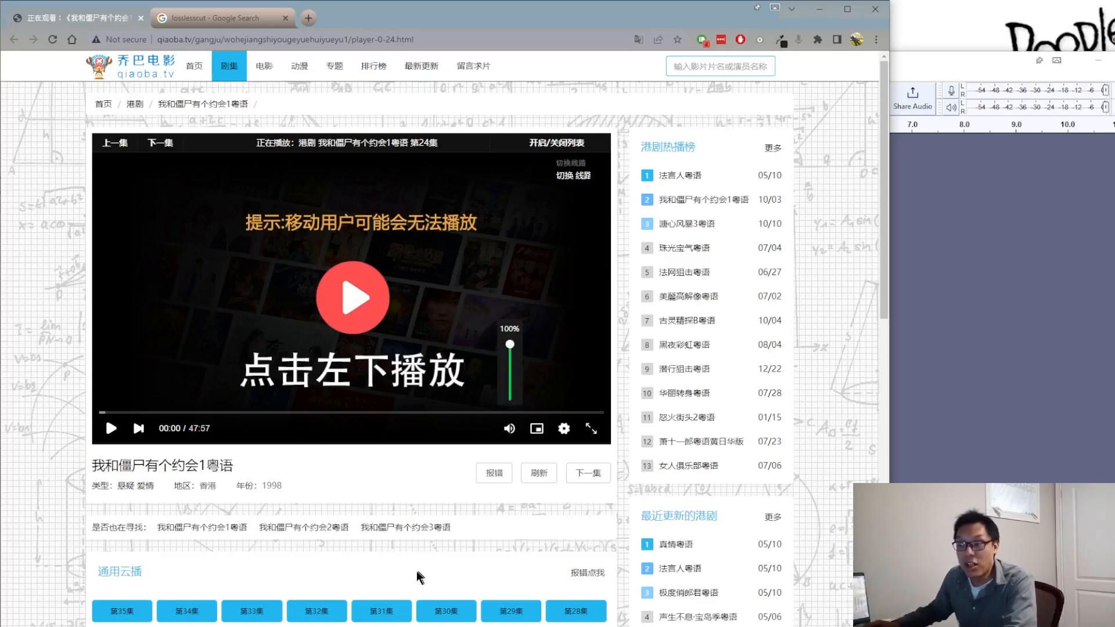
Step: Check the CPU performance in Task Manager and review the emulator's Downloads list once more
key("ctrl+shift+Escape")
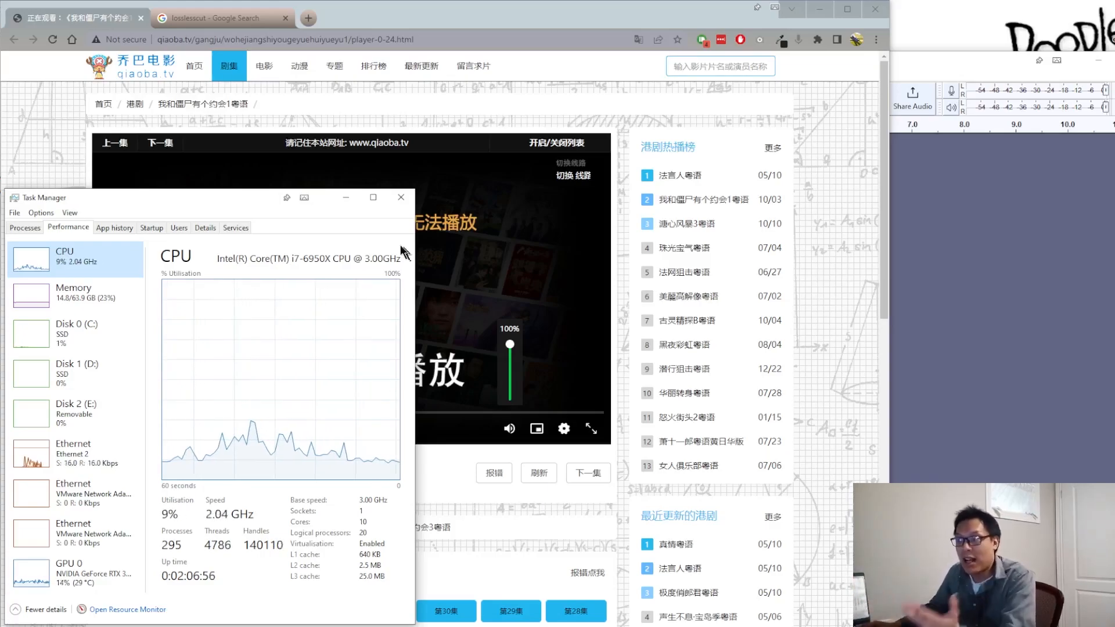
left_click(471, 528)
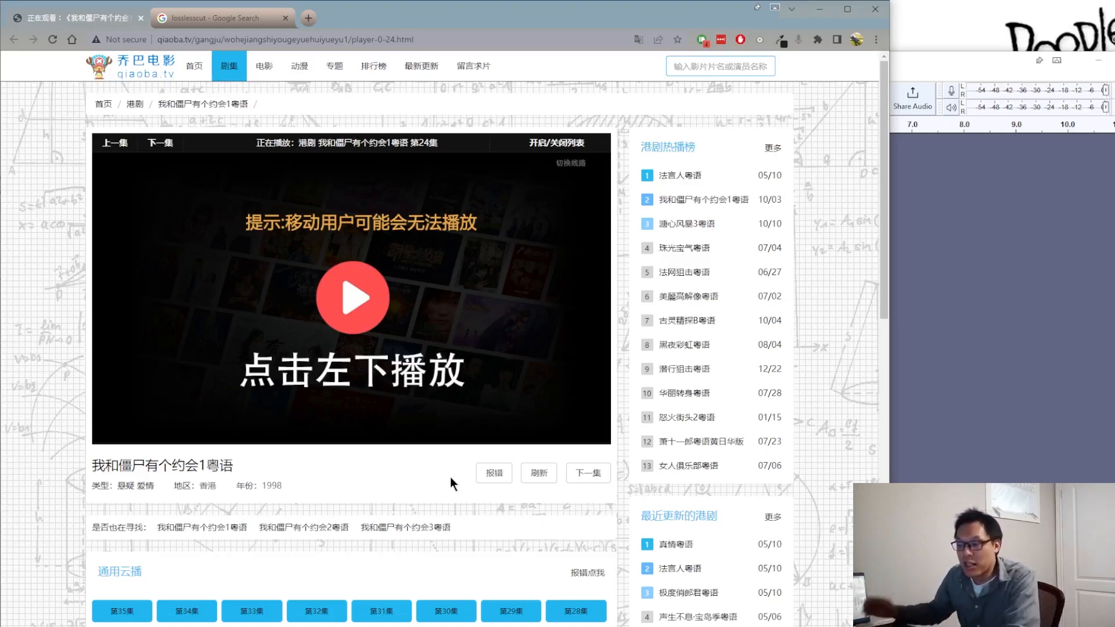
left_click(388, 616)
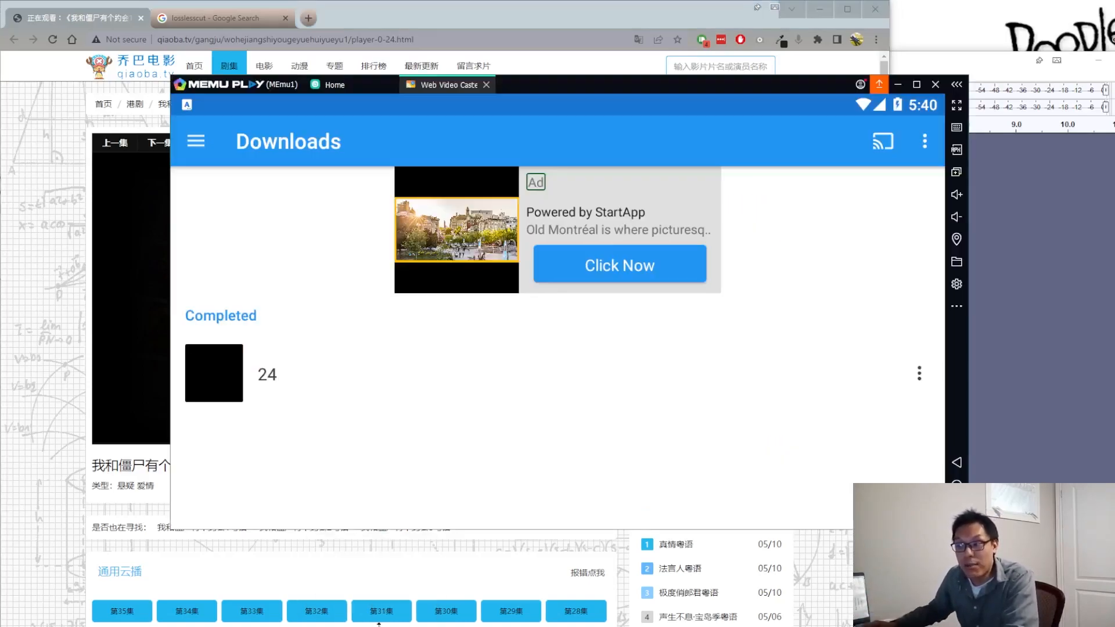
left_click(516, 388)
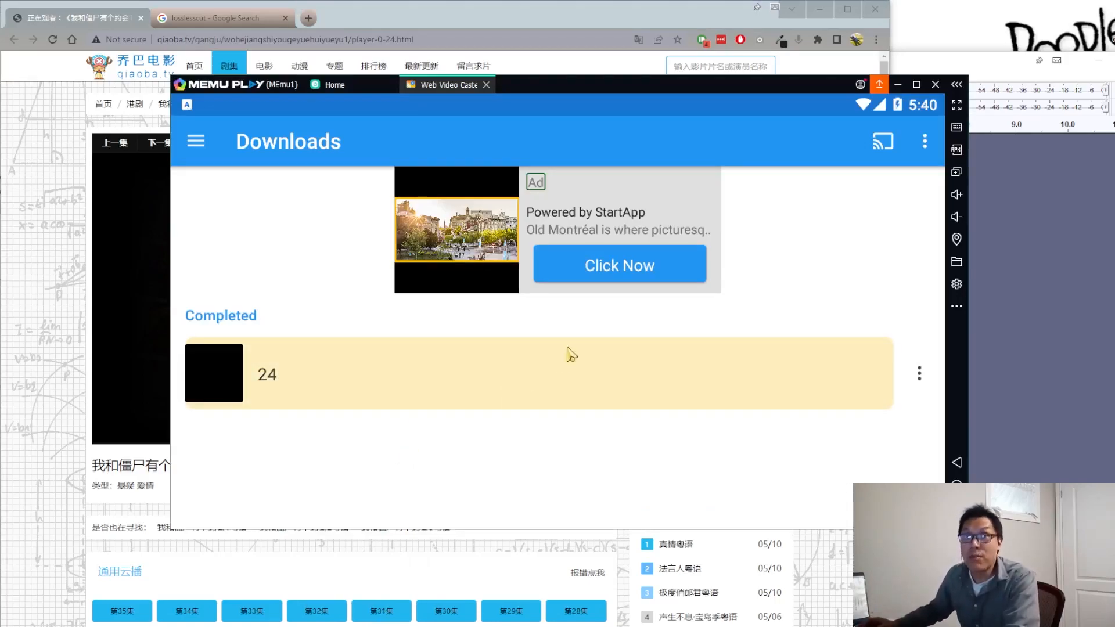
left_click(899, 85)
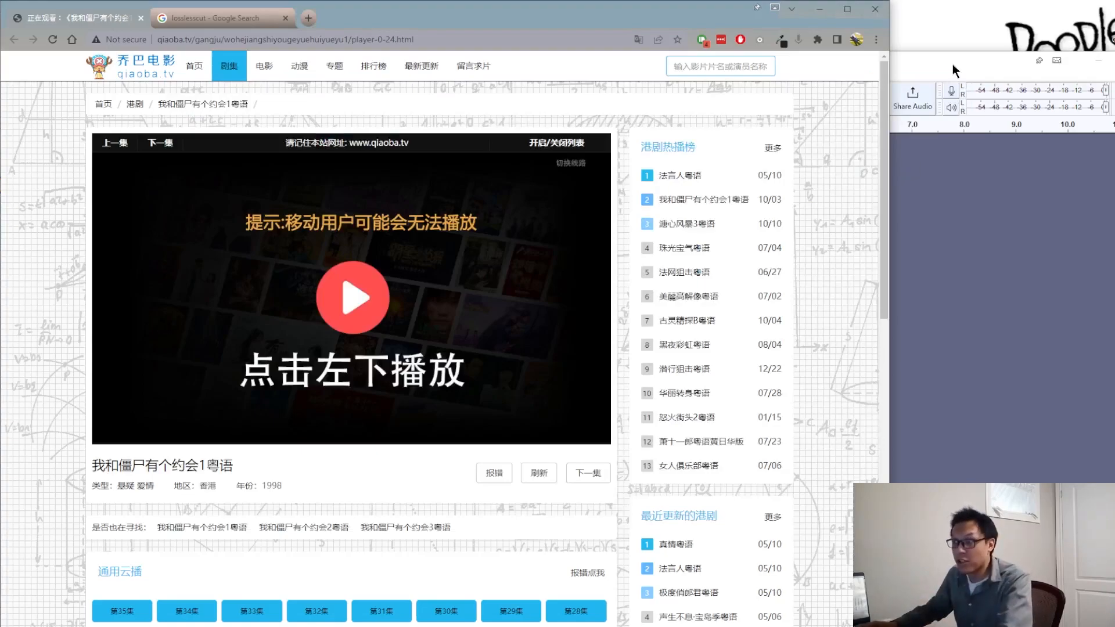
Step: Import the downloaded file 24 from the MEmu Download folder into Audacity
left_click(232, 626)
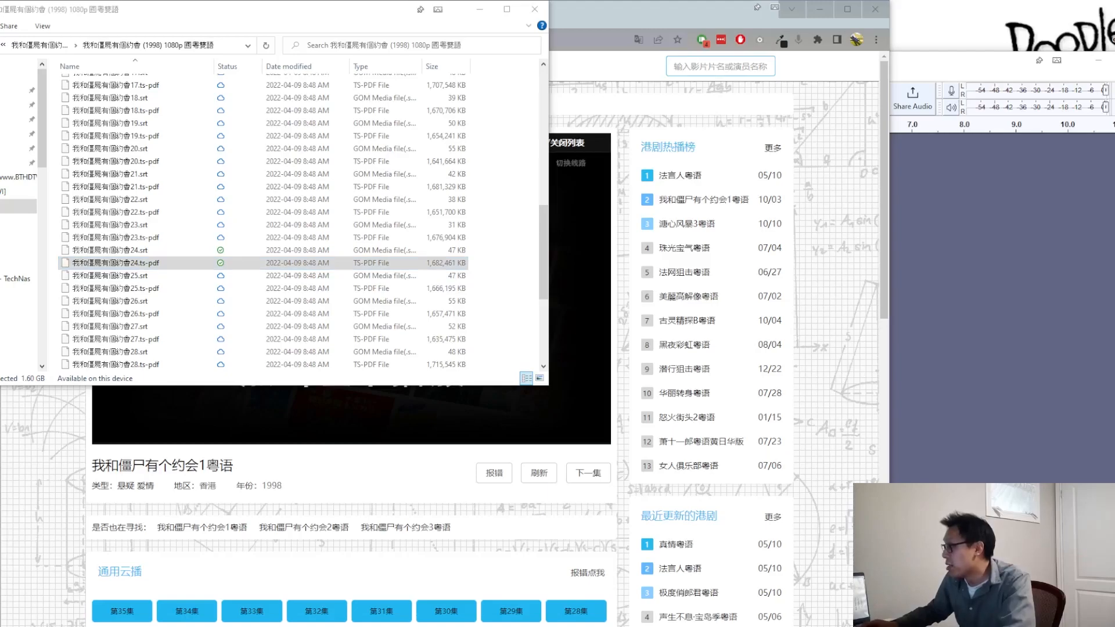
left_click_drag(1114, 168, 794, 161)
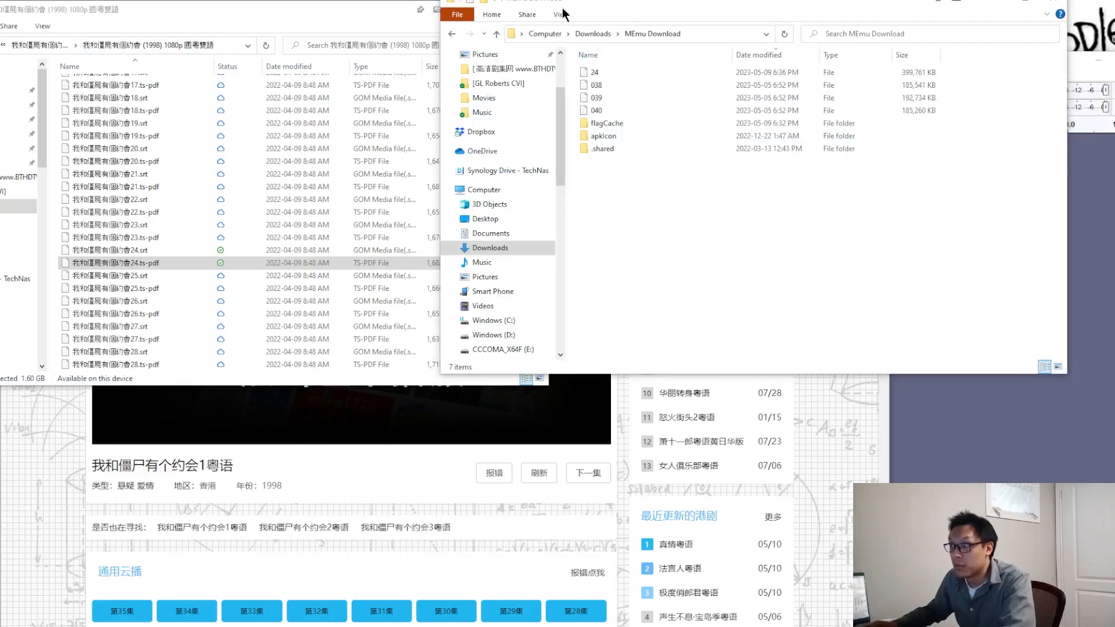
left_click_drag(809, 7, 265, 44)
left_click(86, 108)
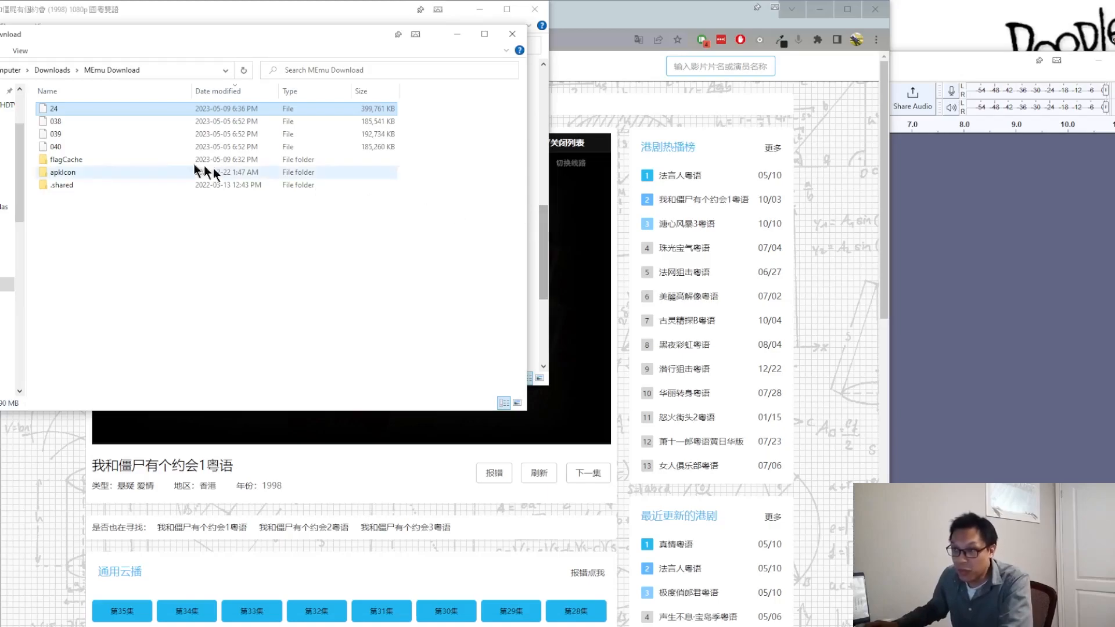
left_click_drag(77, 110, 969, 262)
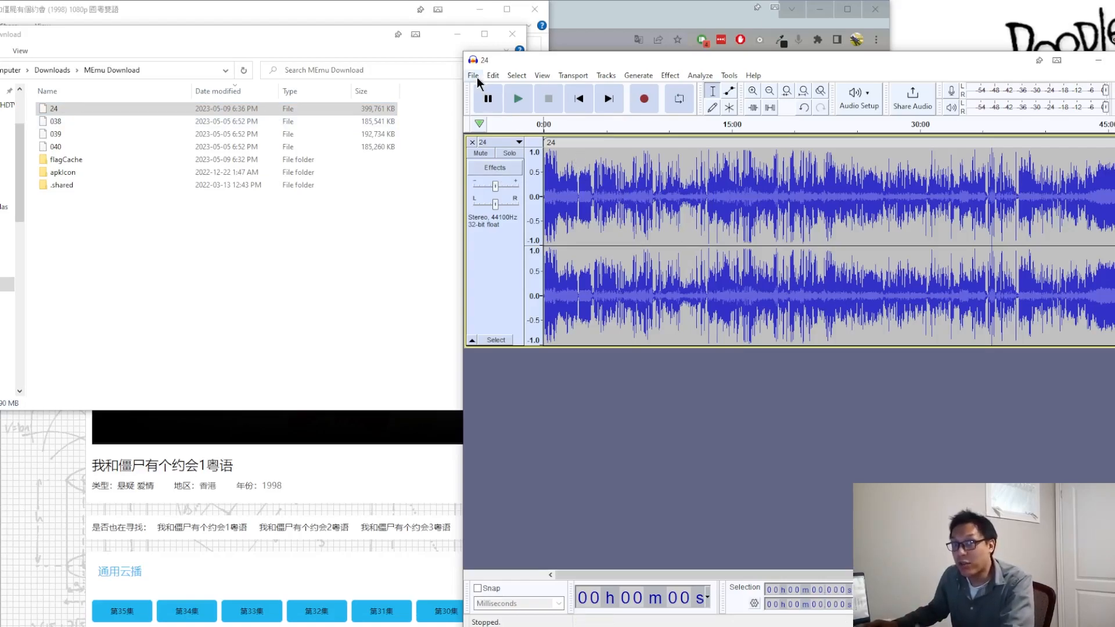
Step: Check the FFmpeg import/export library entry in Audacity's Libraries preferences and leave without changes
left_click(494, 77)
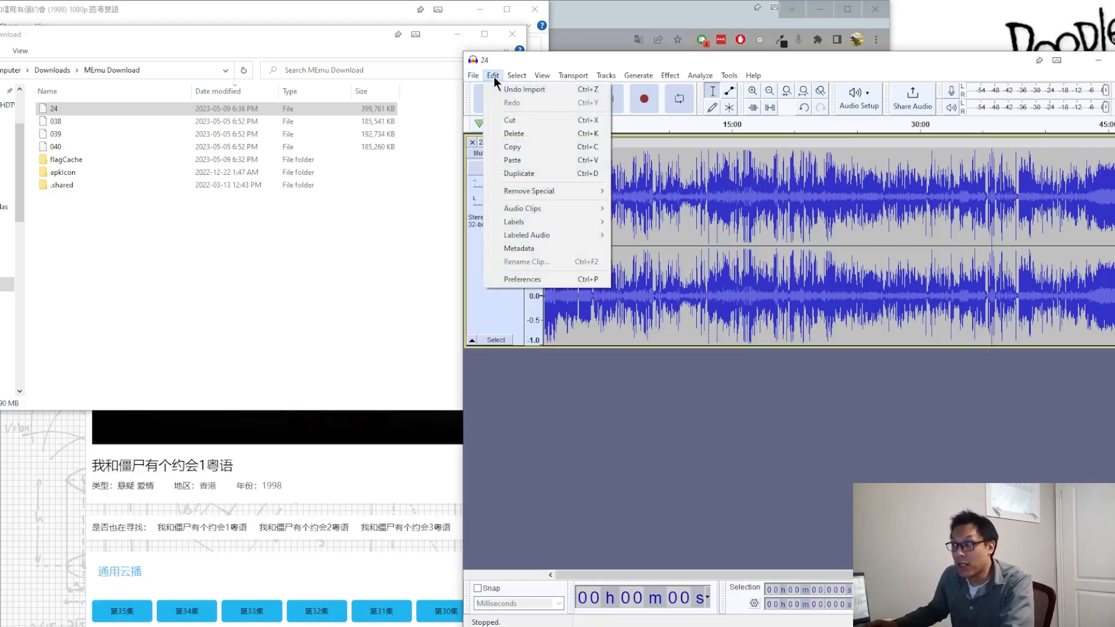
left_click(551, 280)
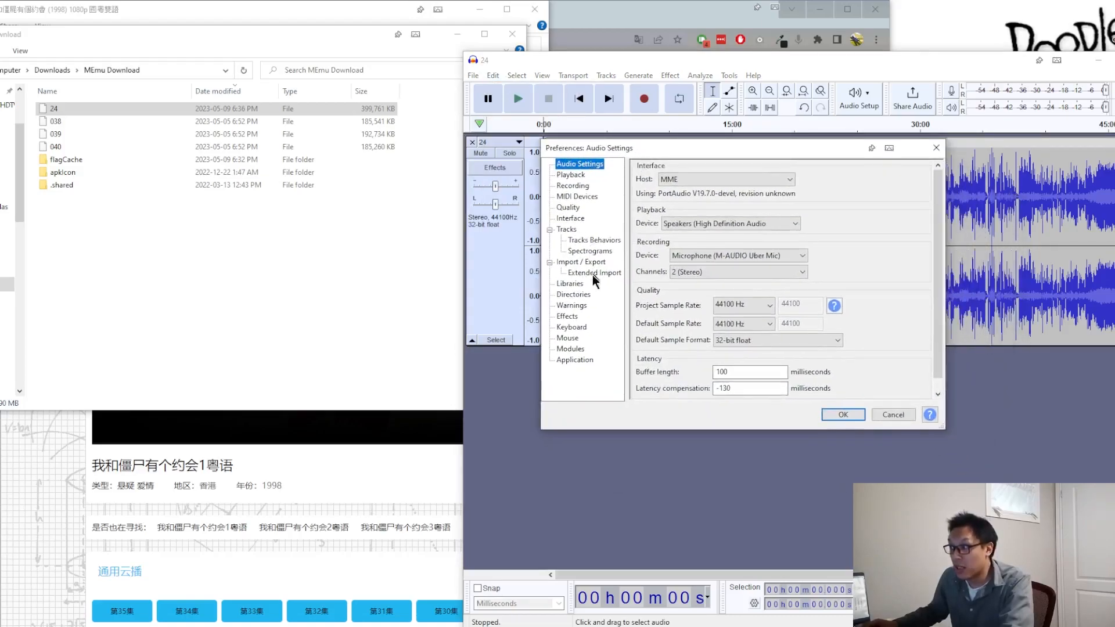
left_click(574, 284)
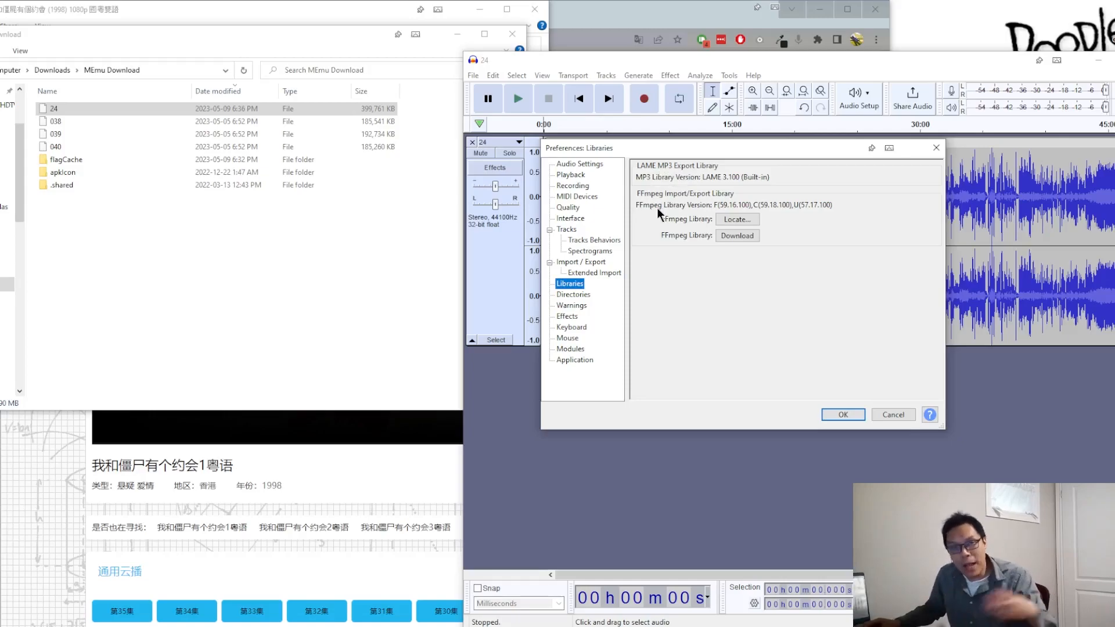
left_click(893, 416)
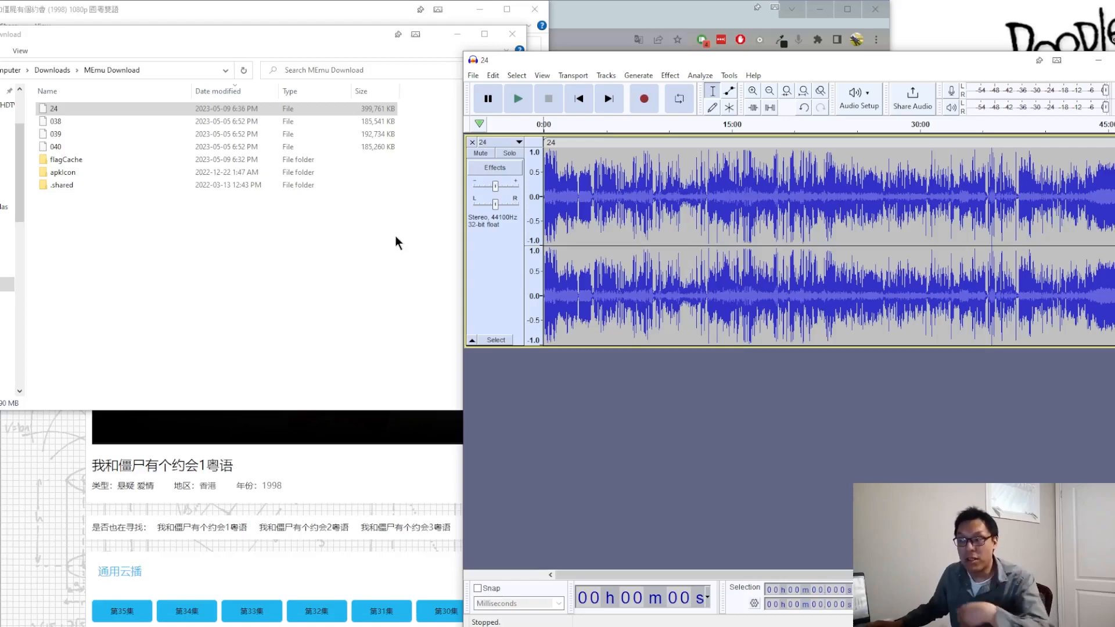
Step: Open the mifi/lossless-cut GitHub repository from the search results and examine the assets of release 3.54.0
key("alt+Tab")
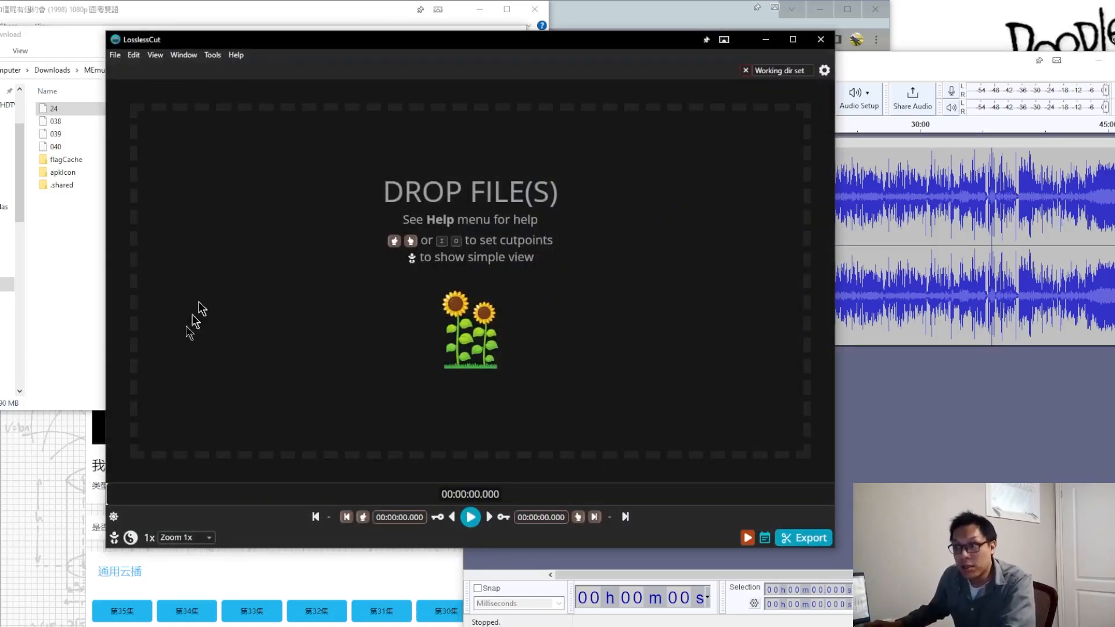
key("alt+Tab")
left_click(227, 18)
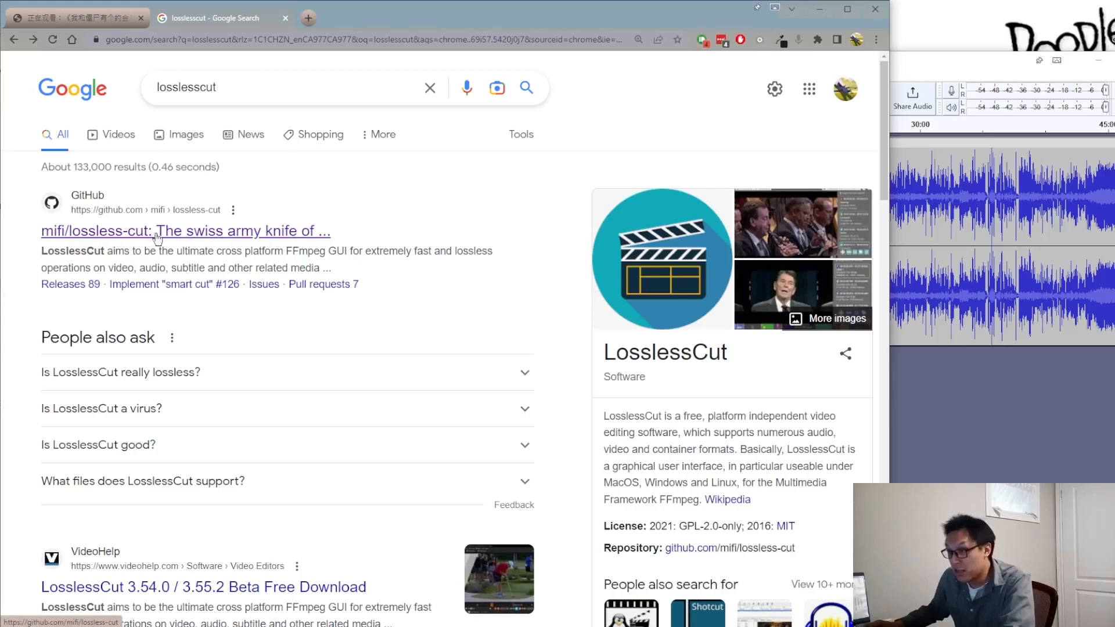
scroll(619, 354, "down", 2)
scroll(494, 320, "up", 2)
left_click(189, 233)
scroll(692, 347, "down", 1)
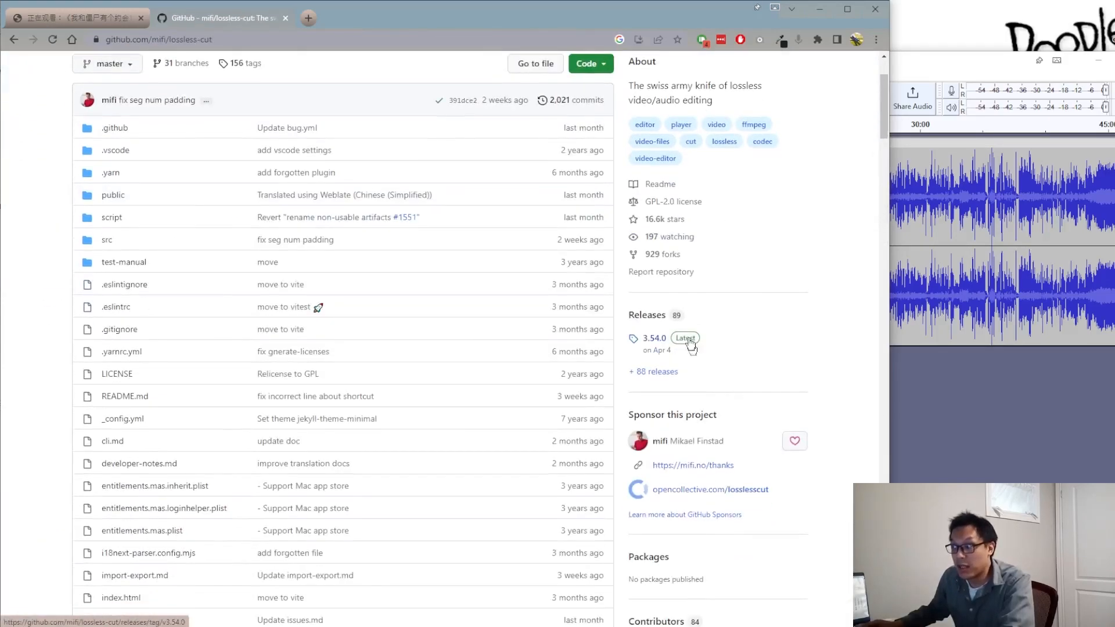
left_click(653, 342)
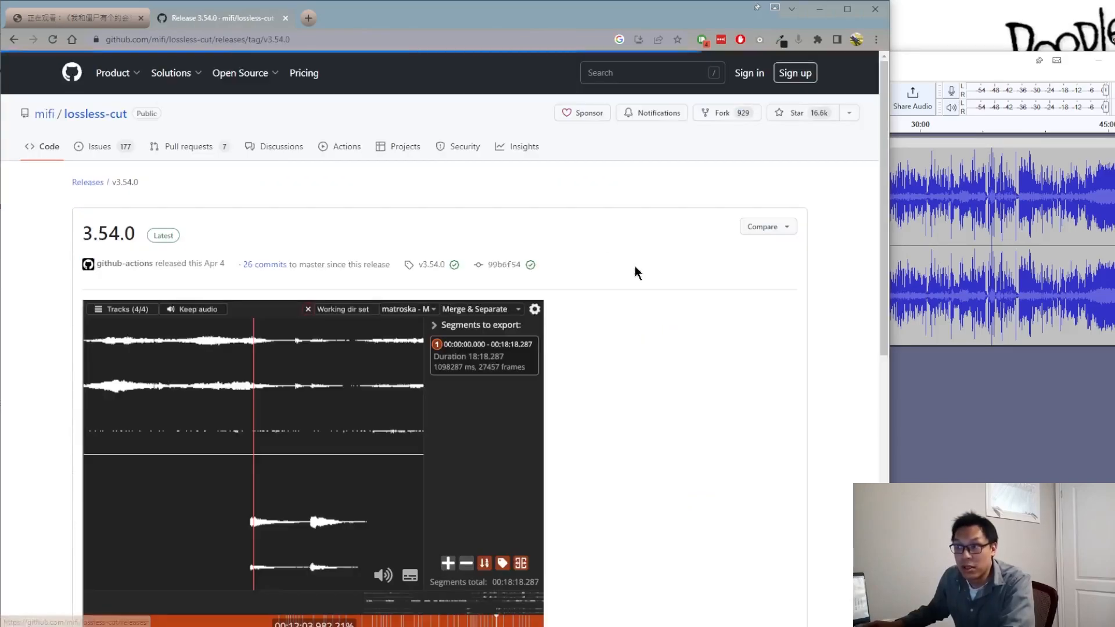
scroll(636, 268, "down", 12)
scroll(536, 279, "down", 3)
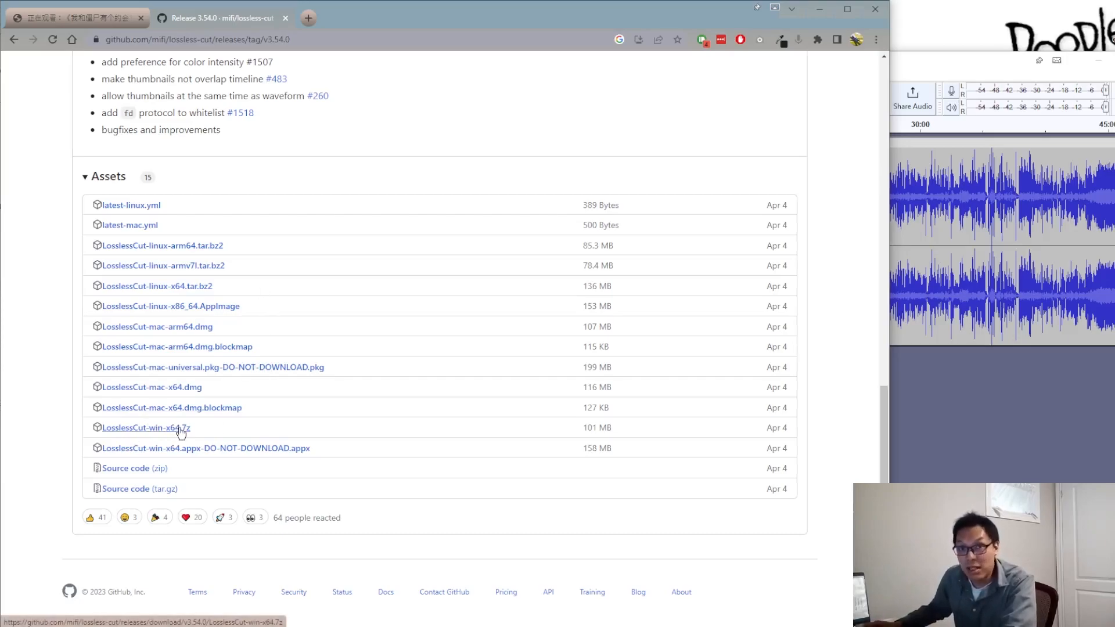
scroll(233, 423, "up", 13)
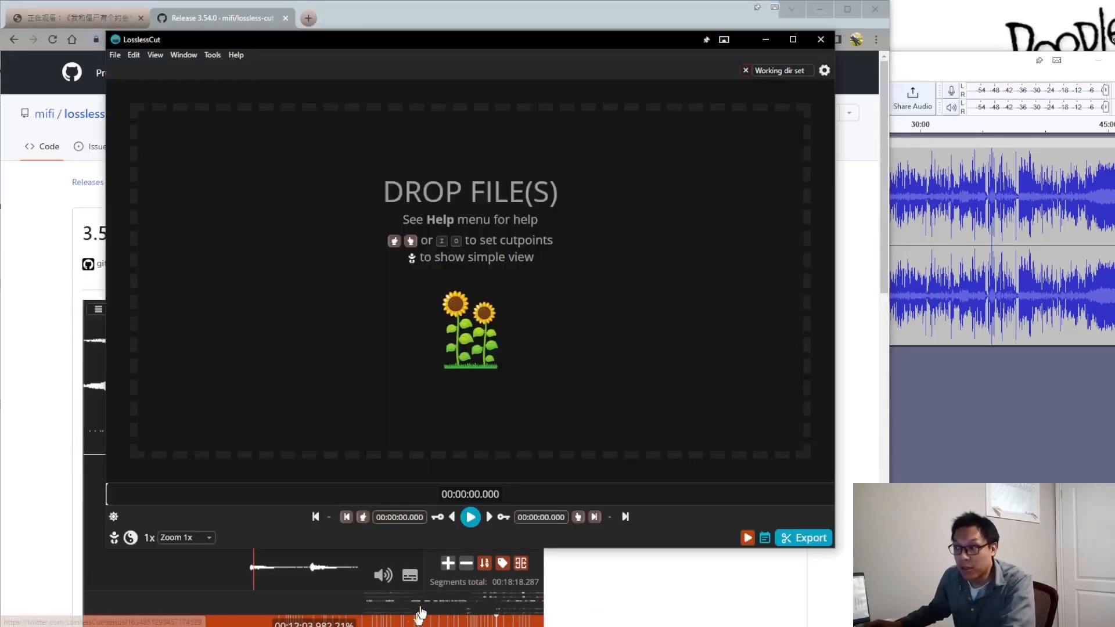
Step: Load 我和僵屍有個約會24.ts-pdf from its folder into LosslessCut, dismiss the preview notice and reposition the window
left_click(120, 624)
left_click(107, 602)
left_click_drag(132, 263, 668, 272)
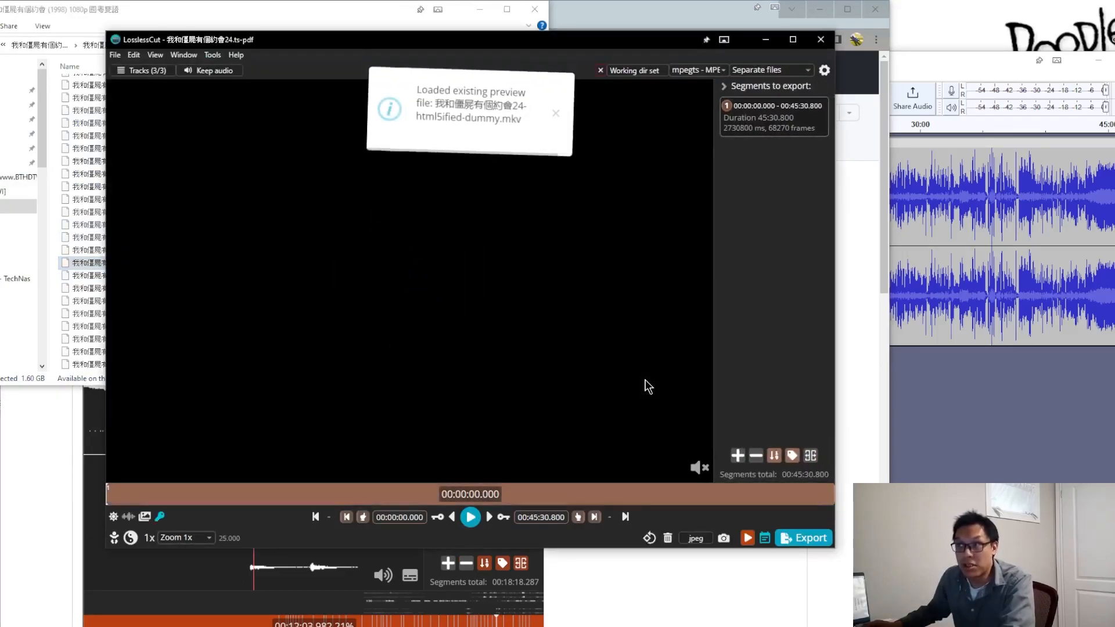
left_click(556, 111)
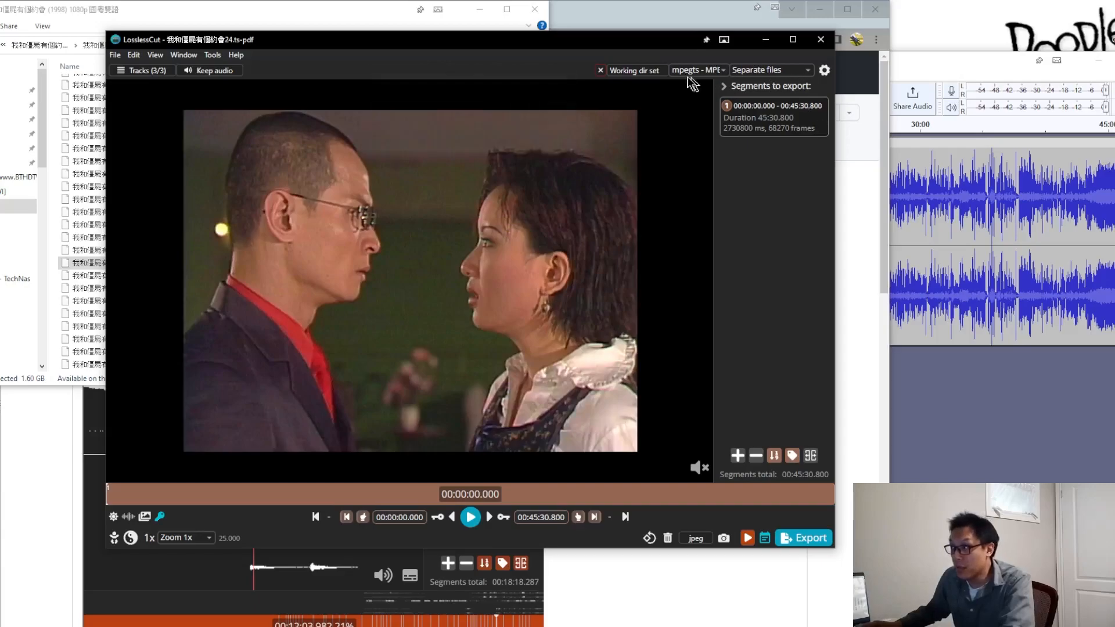
left_click_drag(600, 41, 560, 36)
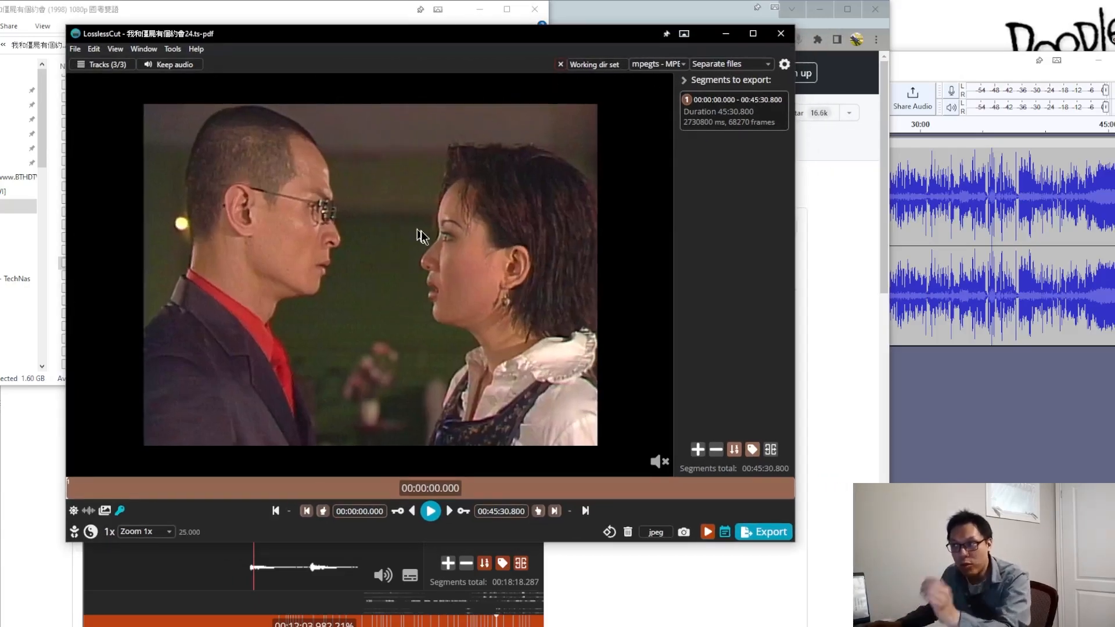
Step: Extract the AC-3 and AAC audio tracks, numbers 2 and 3, of episode 24 as separate files
left_click(109, 65)
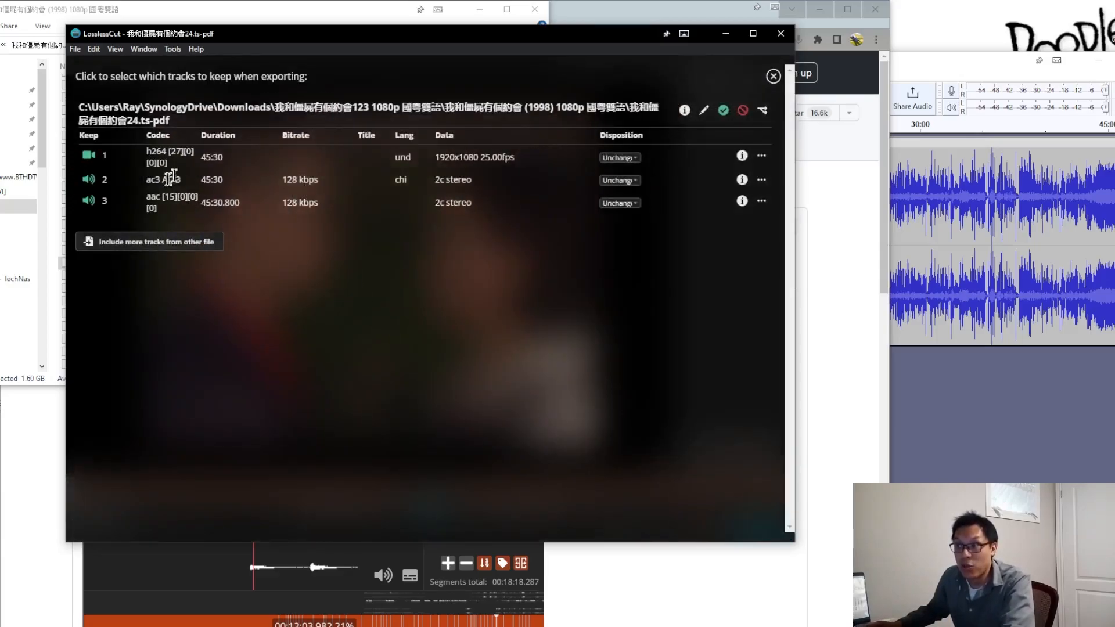
triple_click(195, 186)
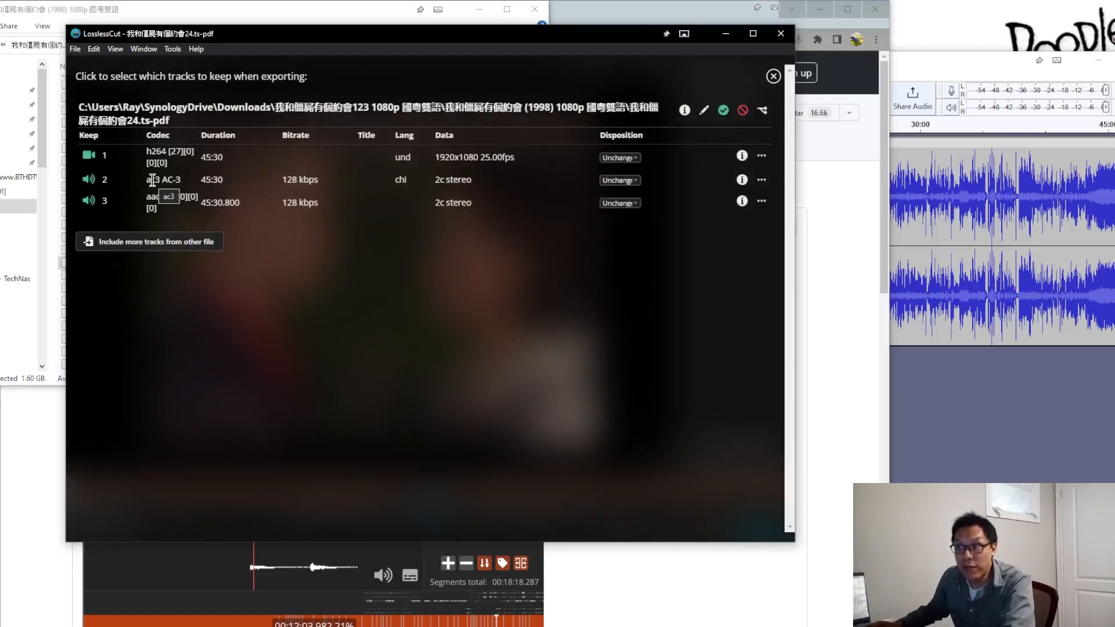
double_click(400, 180)
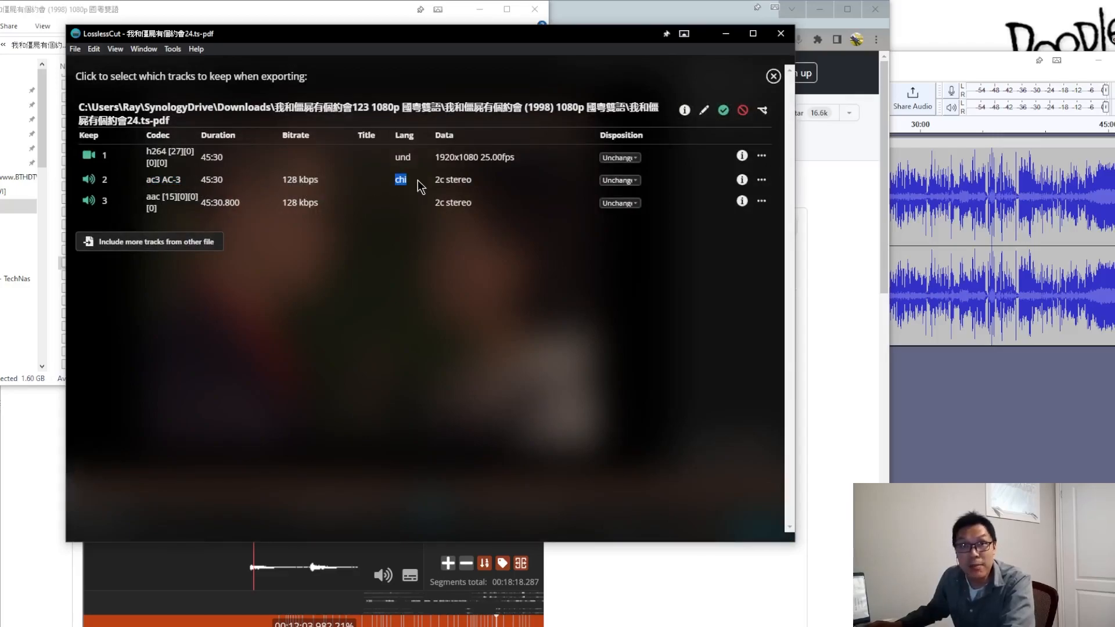
left_click_drag(150, 197, 195, 207)
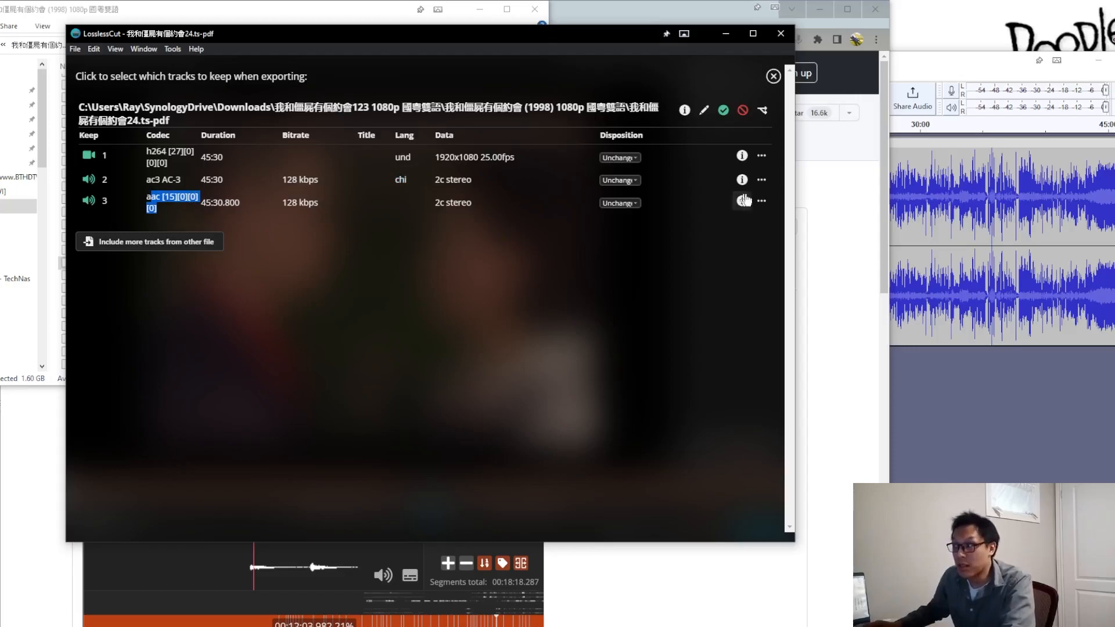
left_click(762, 180)
left_click(753, 236)
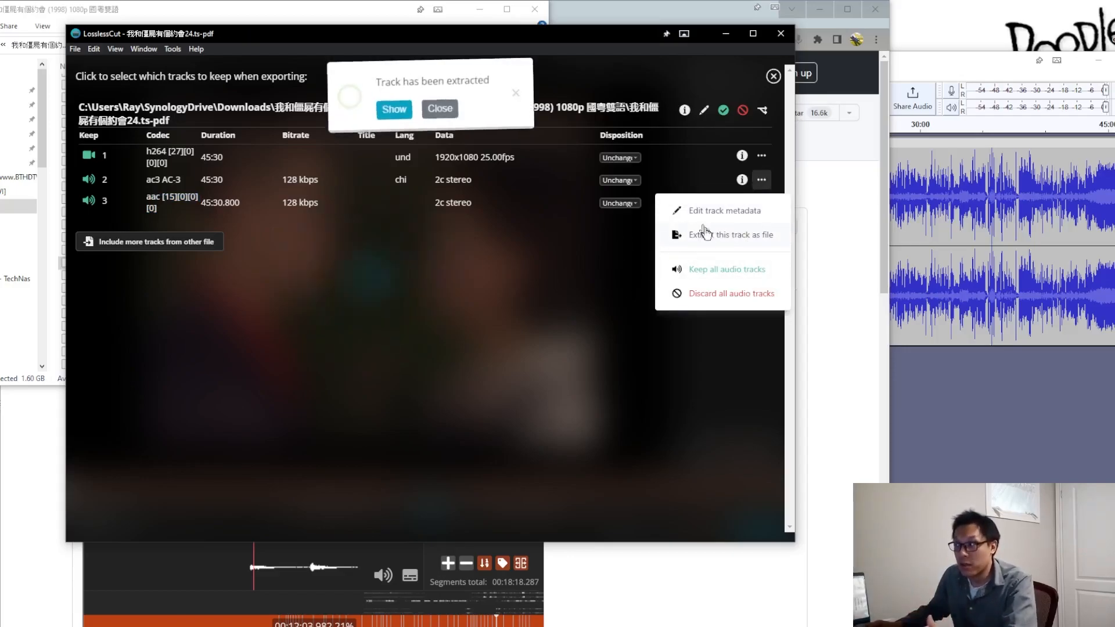
left_click(761, 201)
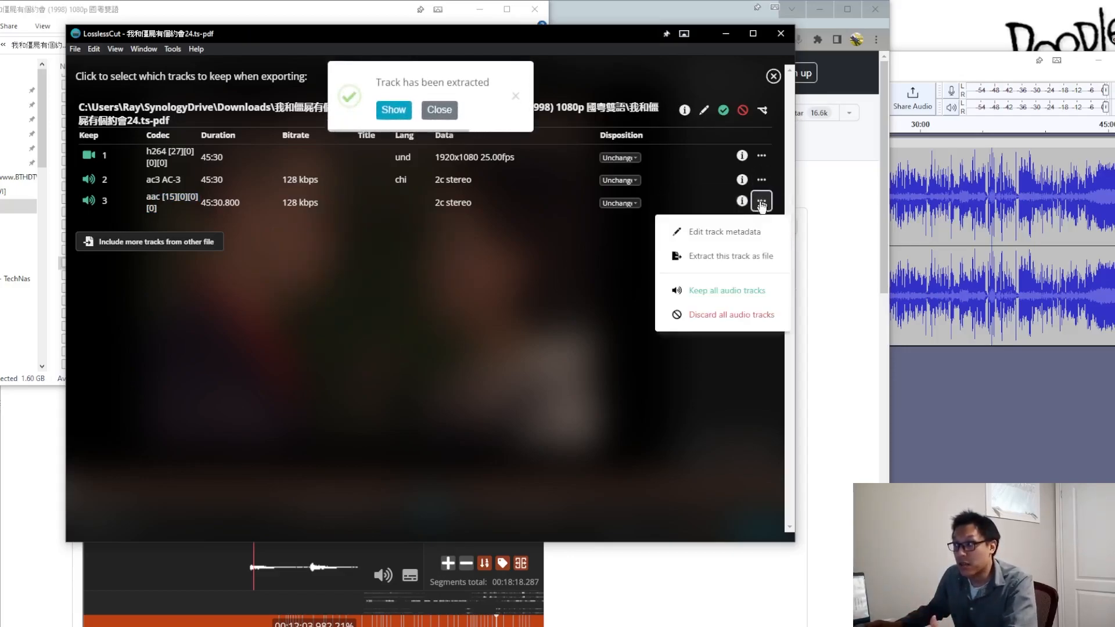
left_click(729, 256)
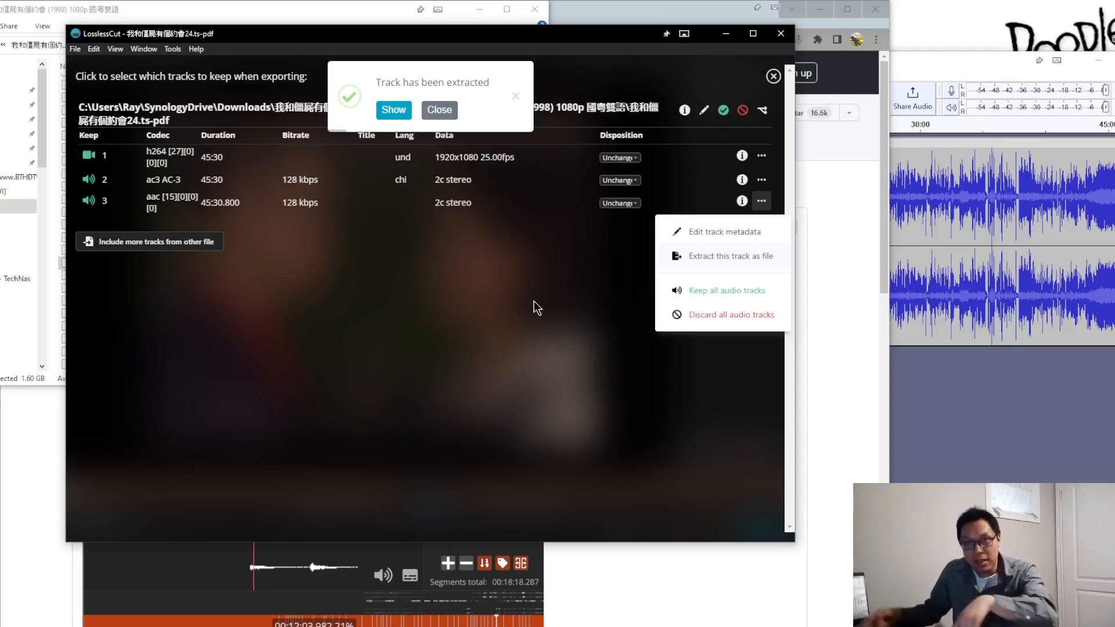
left_click(531, 298)
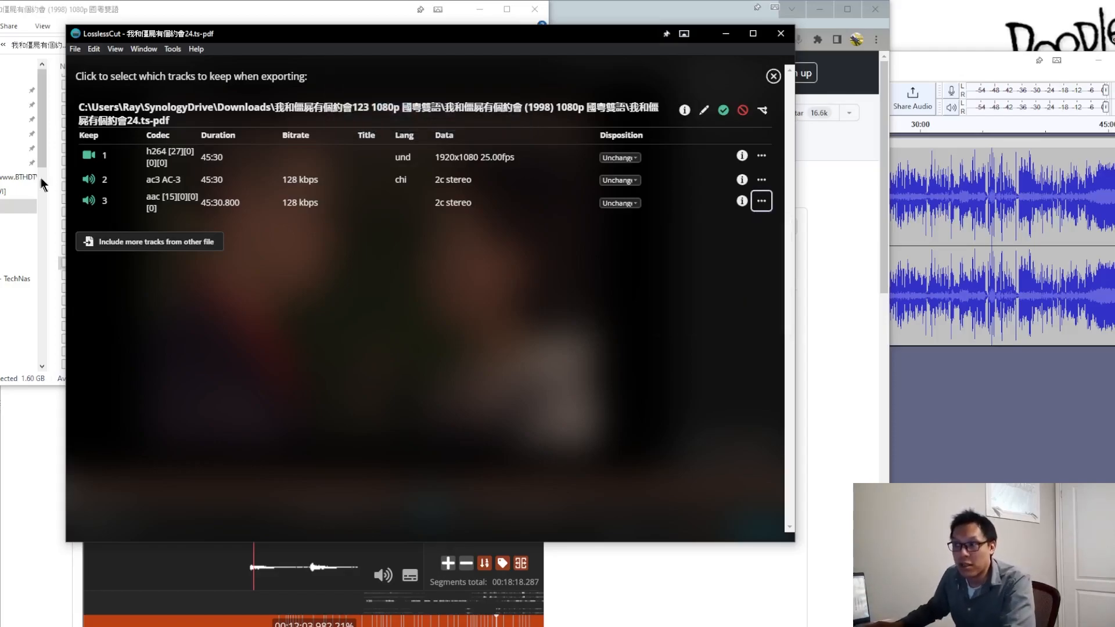
Step: Exclude audio tracks 2 and 3 from the export, keeping only the h264 video track, and close the track list
left_click(91, 181)
left_click(91, 202)
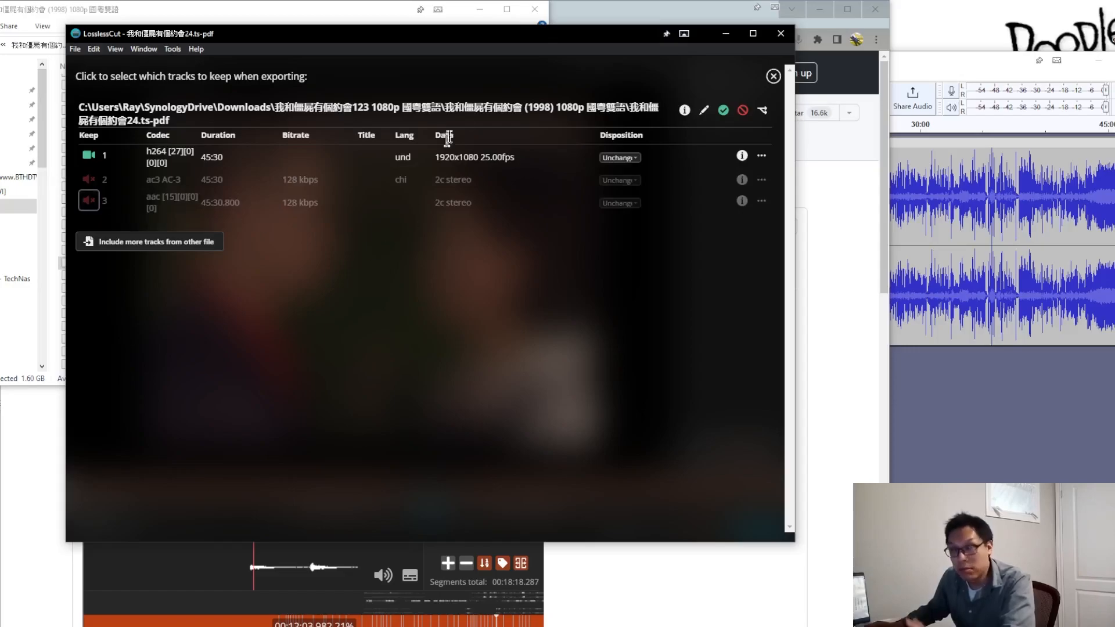
left_click(725, 37)
mouse_move(116, 625)
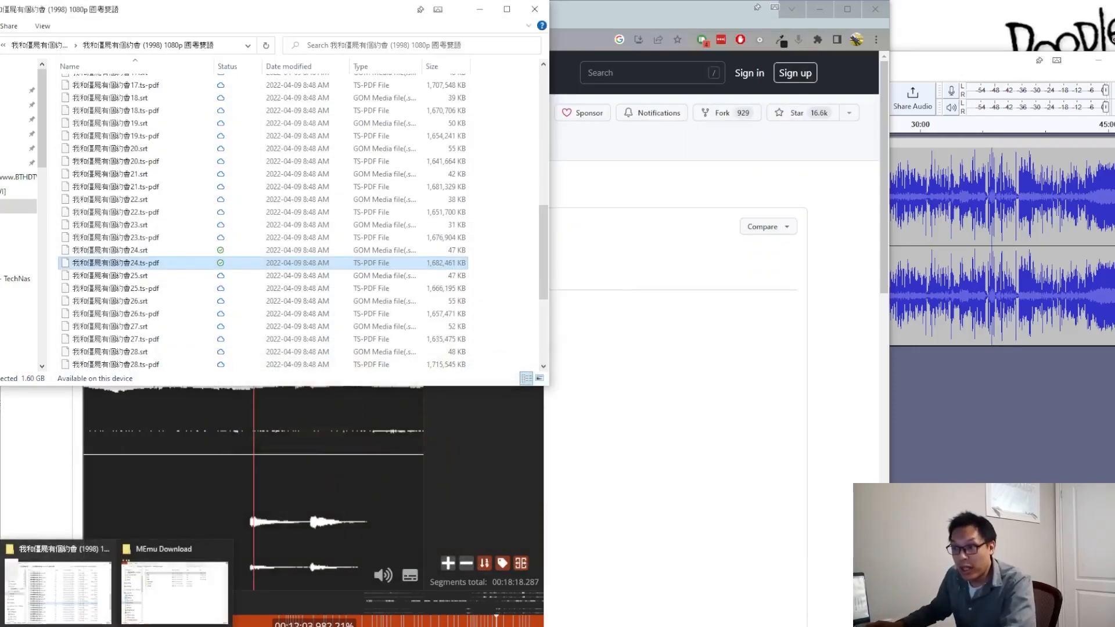
left_click(360, 625)
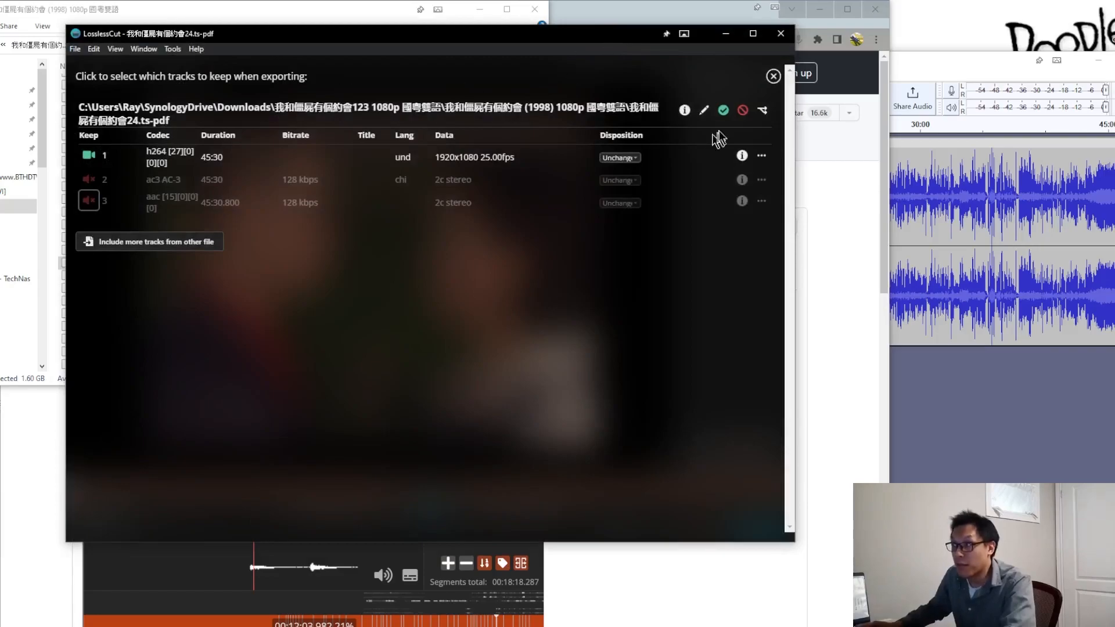
left_click(773, 76)
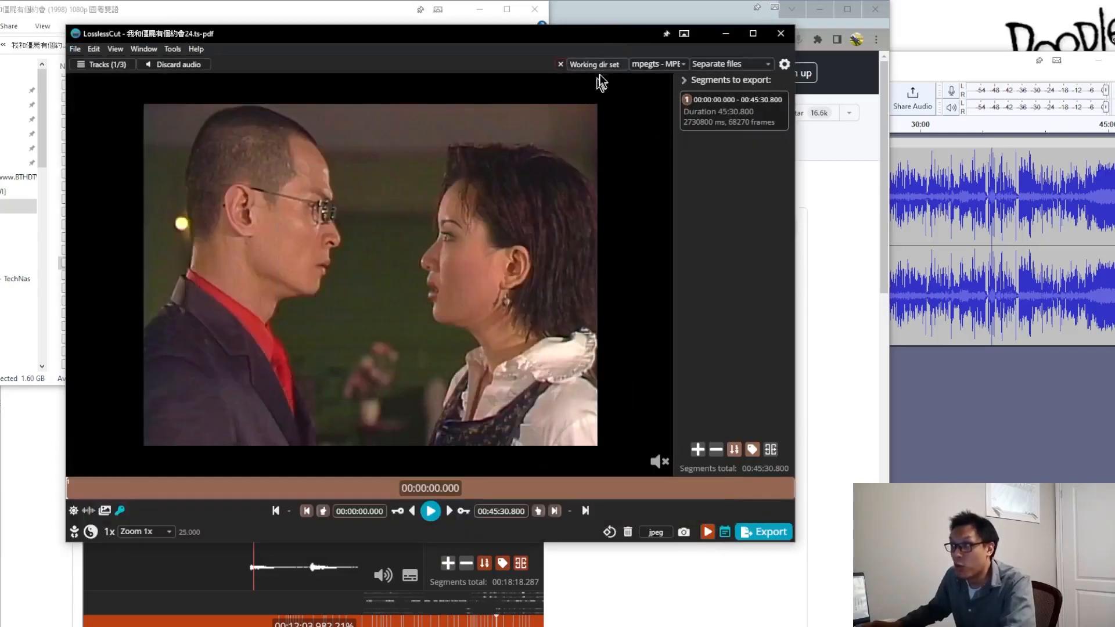
left_click(726, 33)
Step: Bring up the Documents Audacity folder and import 我和僵屍有個約會24-stream-2-audio-aac.aac into the open Audacity project
mouse_move(116, 625)
left_click(144, 516)
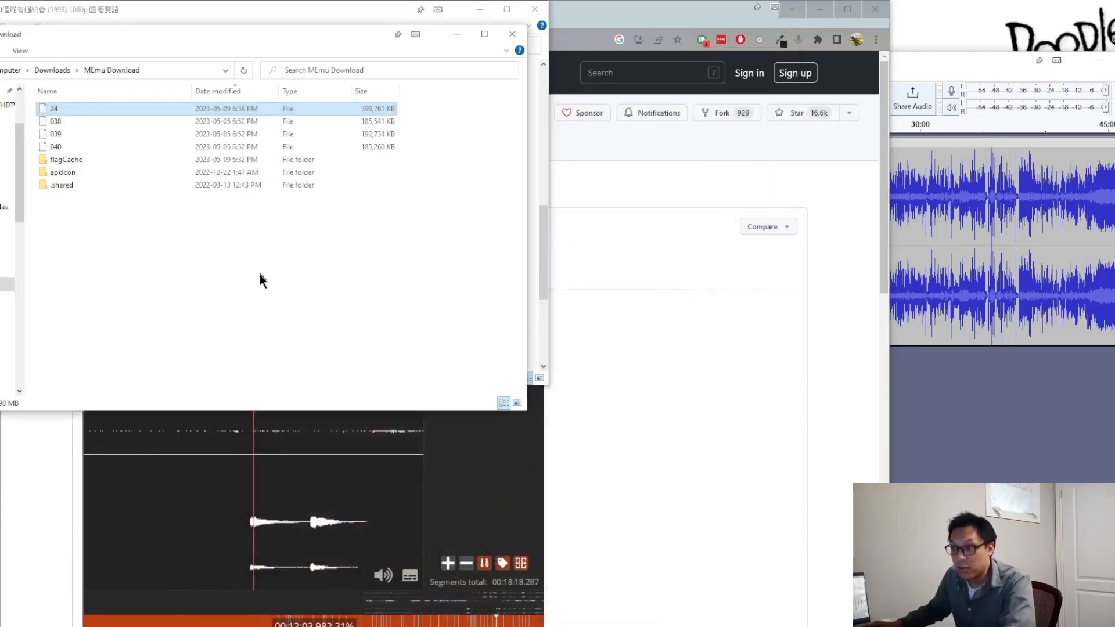
left_click_drag(85, 39, 1114, 290)
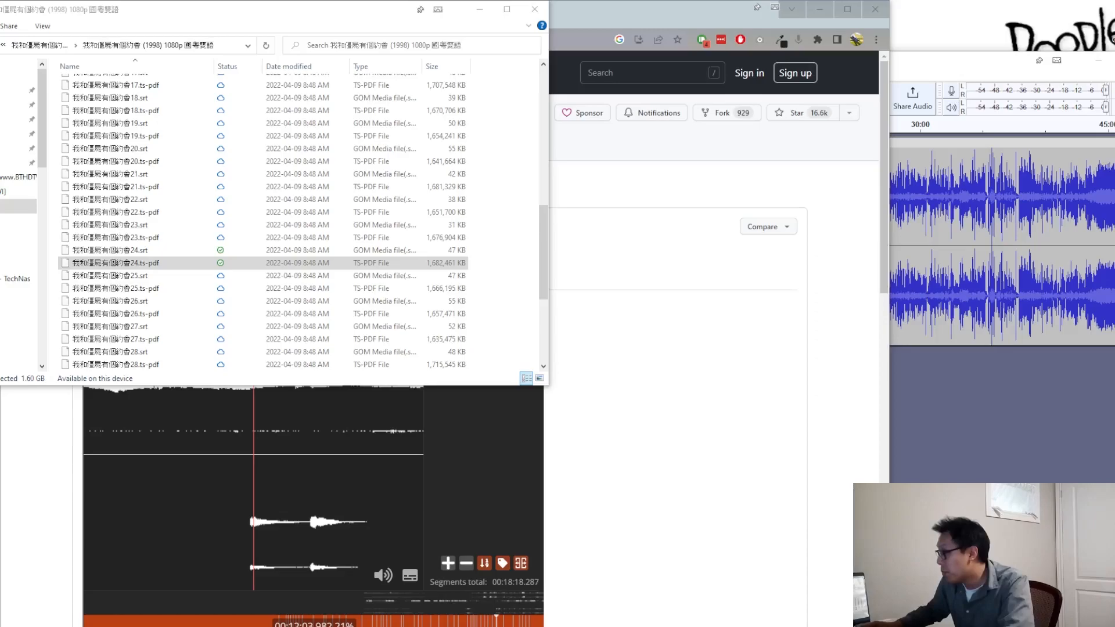
left_click_drag(1114, 174, 292, 70)
left_click(132, 186)
left_click(133, 200)
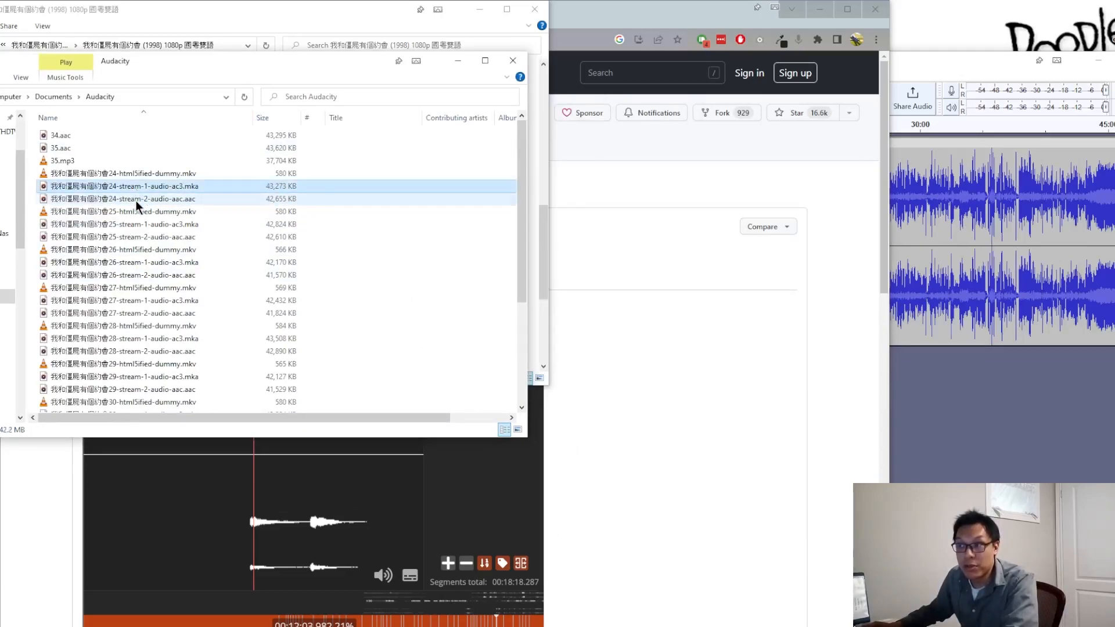
left_click(148, 187)
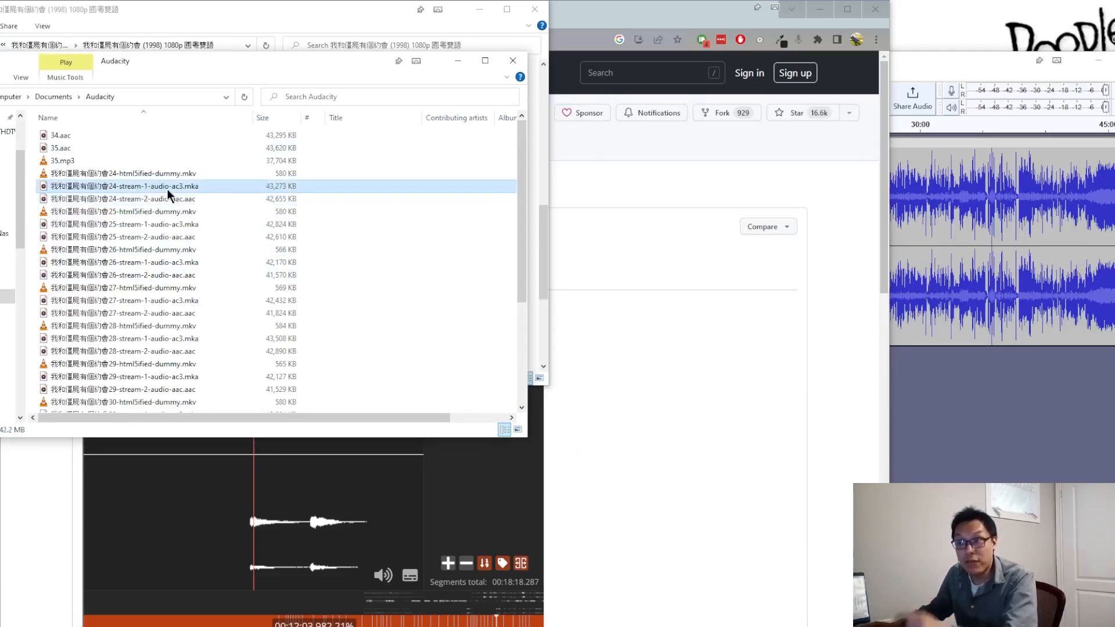
left_click(166, 197)
left_click_drag(117, 200, 1022, 440)
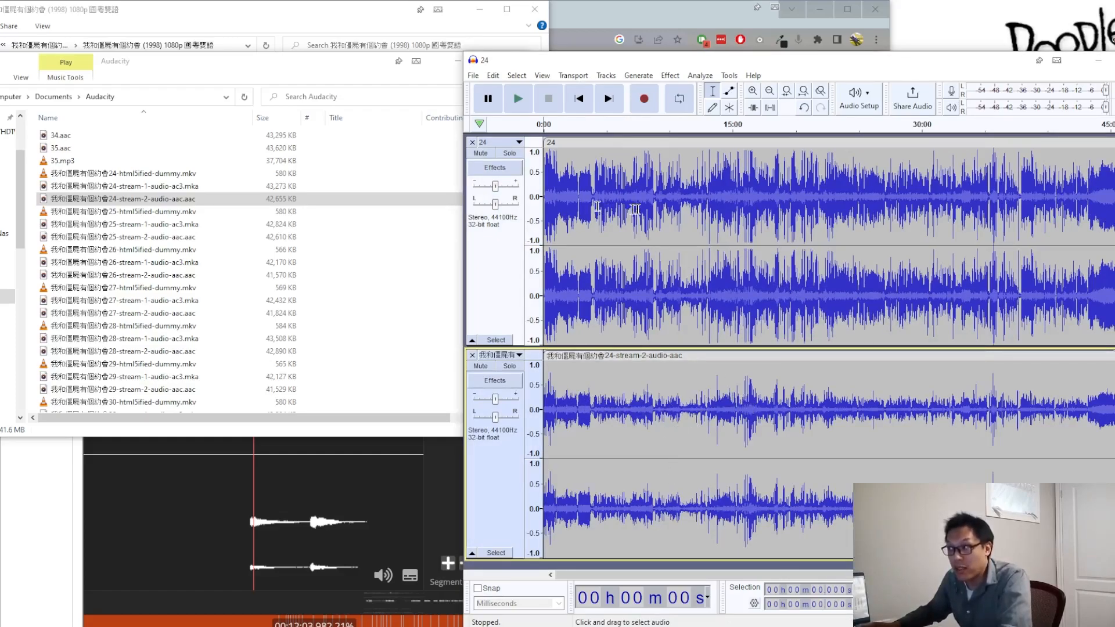
Step: Compare the waveforms of track 24 and the stream-2 AAC track around the silence just after the one-minute mark
scroll(579, 270, "up", 2)
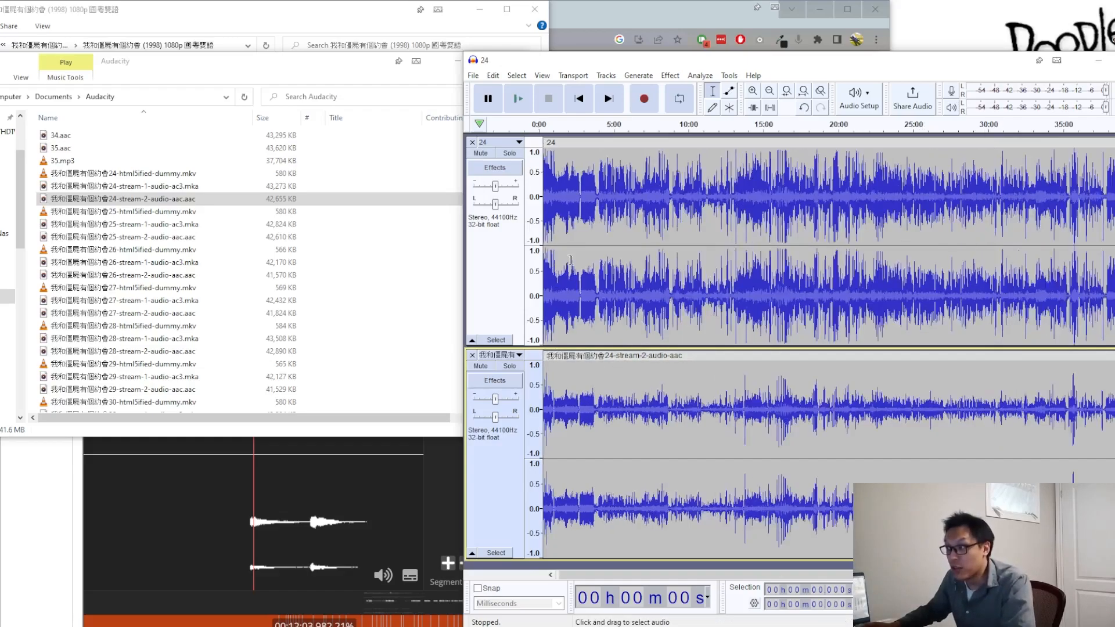
scroll(579, 270, "up", 6)
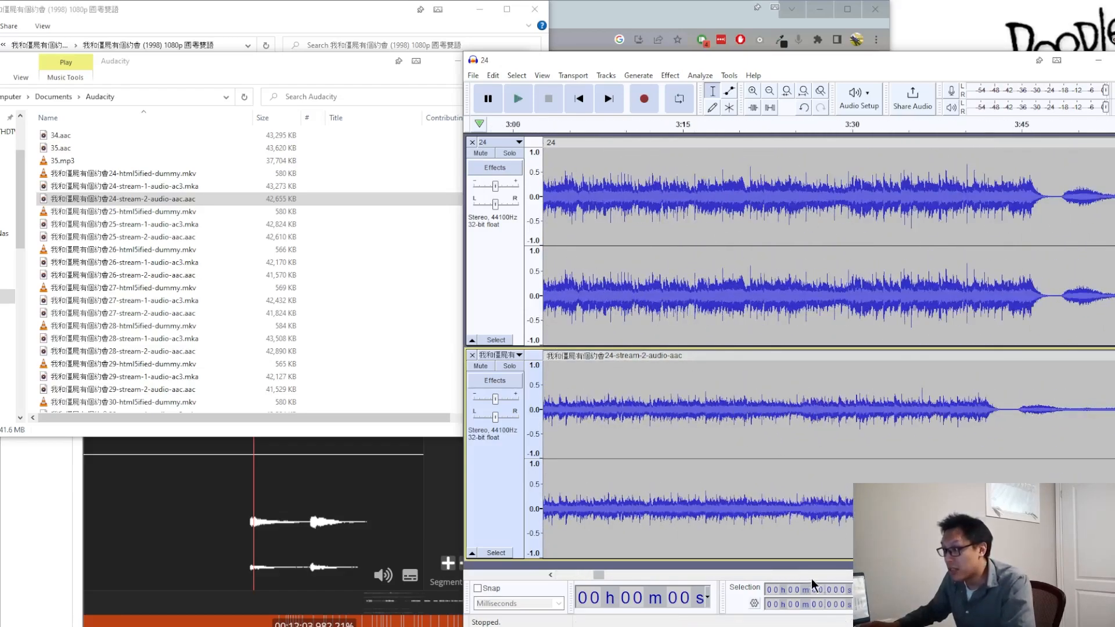
left_click_drag(598, 577, 572, 578)
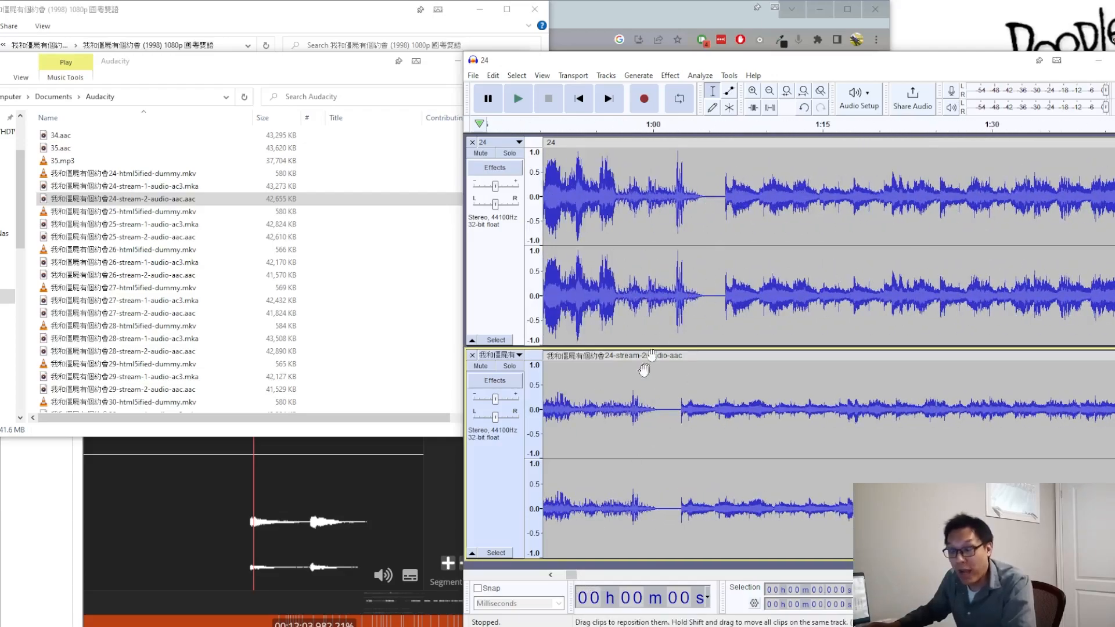
left_click_drag(572, 579, 560, 580)
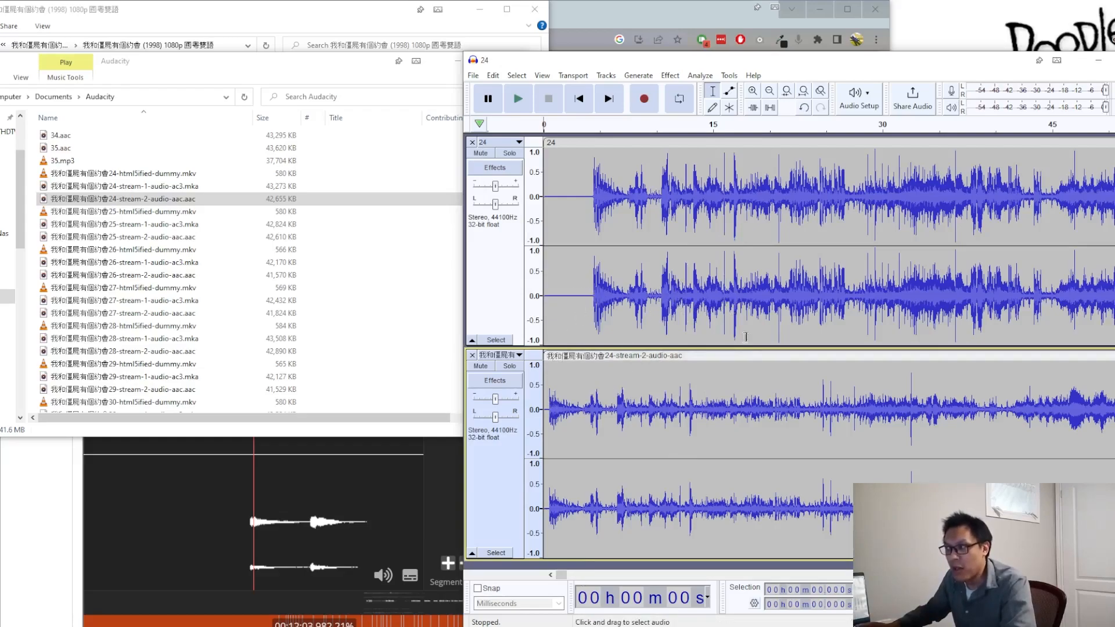
left_click_drag(562, 575, 570, 574)
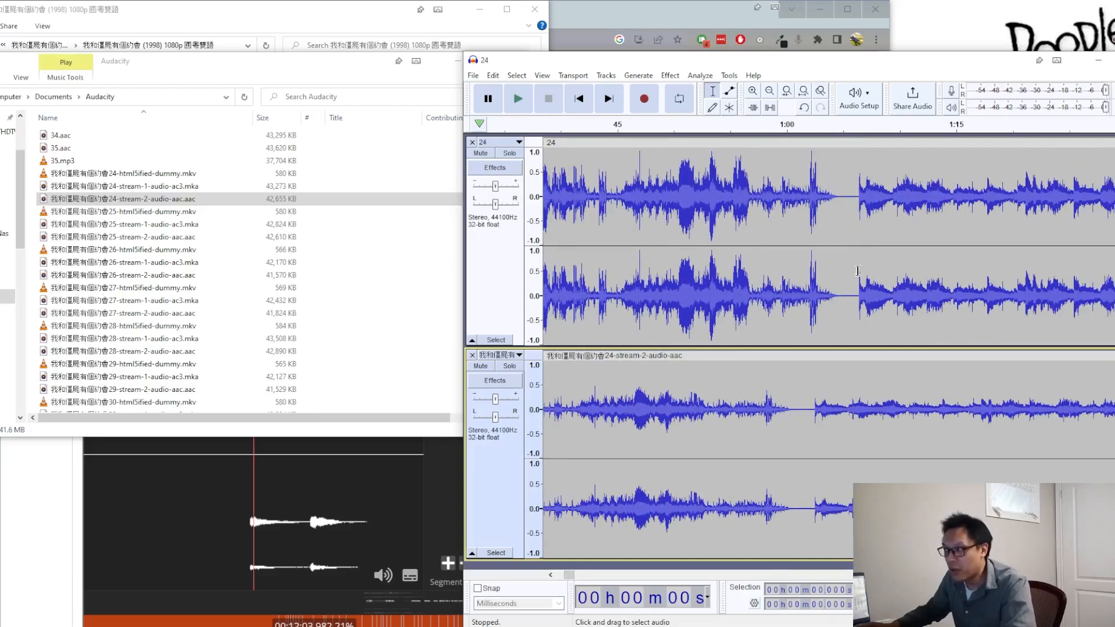
scroll(830, 270, "up", 3, "ctrl")
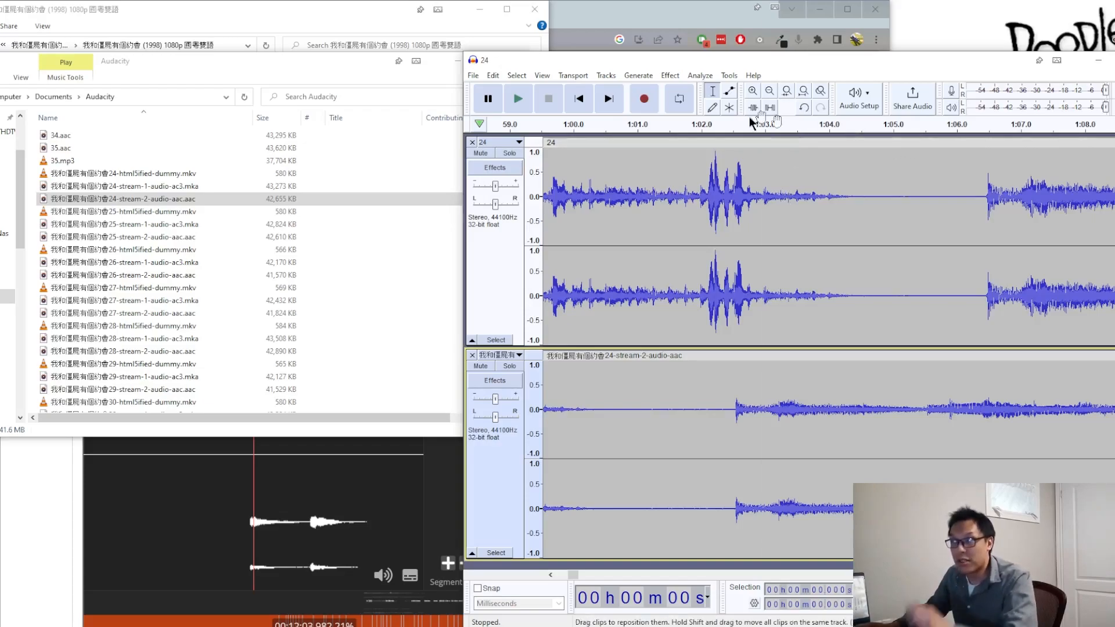
Step: Check the installed Audacity version in the program's About information and close it
left_click(755, 74)
left_click(800, 166)
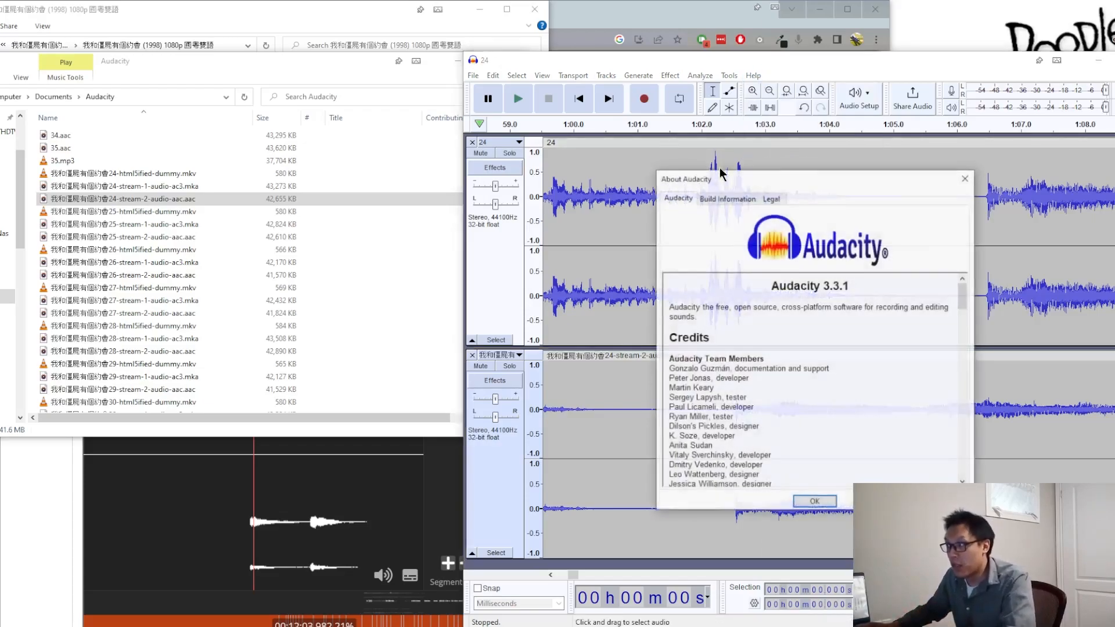
left_click(817, 505)
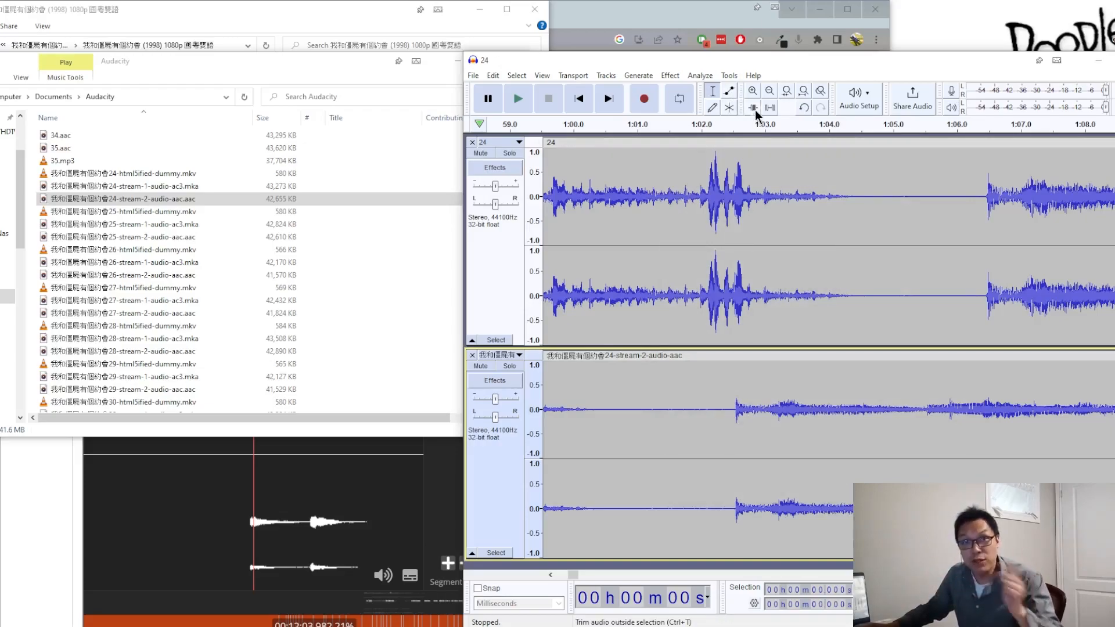
Step: Shift clip 24 so its sound onset after the silence lines up with the AAC track's onset at about 1:02.54
left_click_drag(913, 140, 663, 170)
scroll(740, 298, "up", 5)
scroll(697, 289, "up", 4)
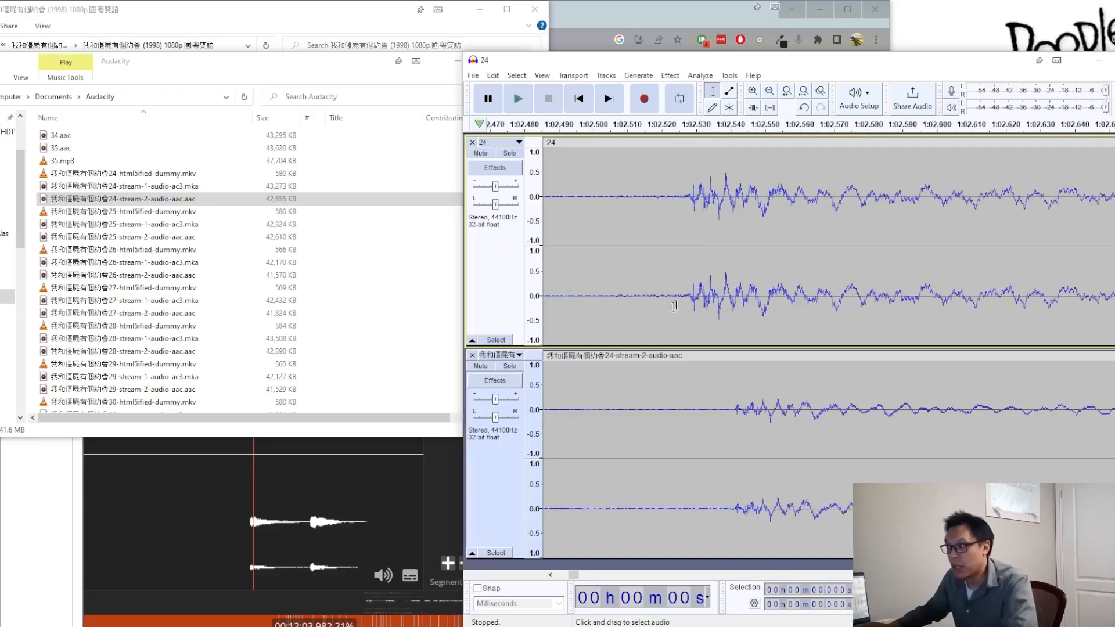
left_click_drag(705, 145, 741, 157)
scroll(737, 289, "up", 2)
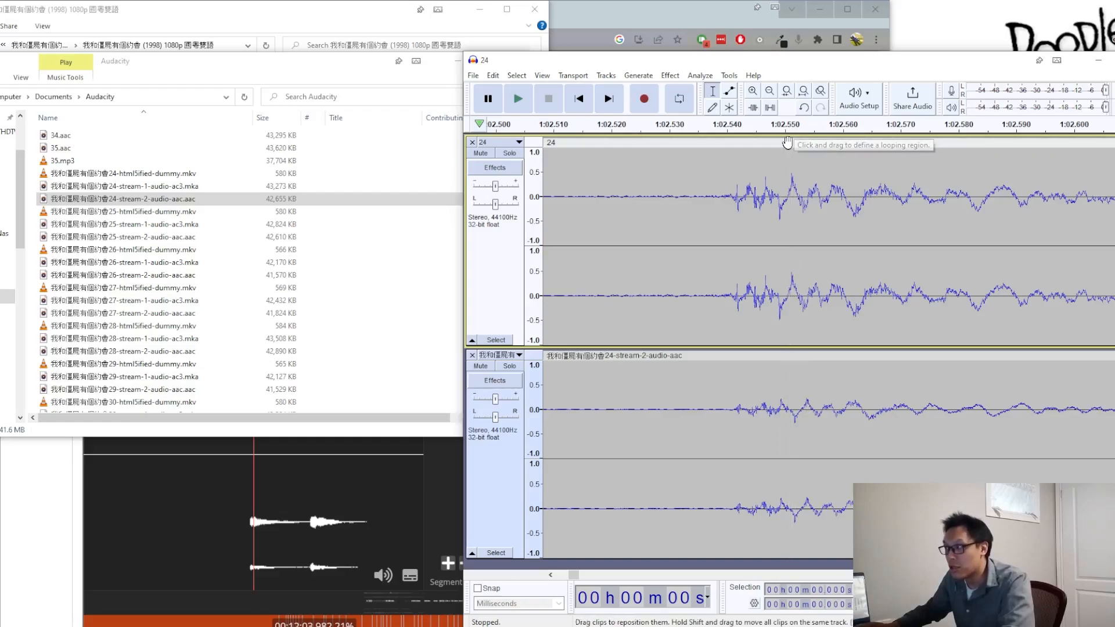
left_click_drag(790, 143, 802, 143)
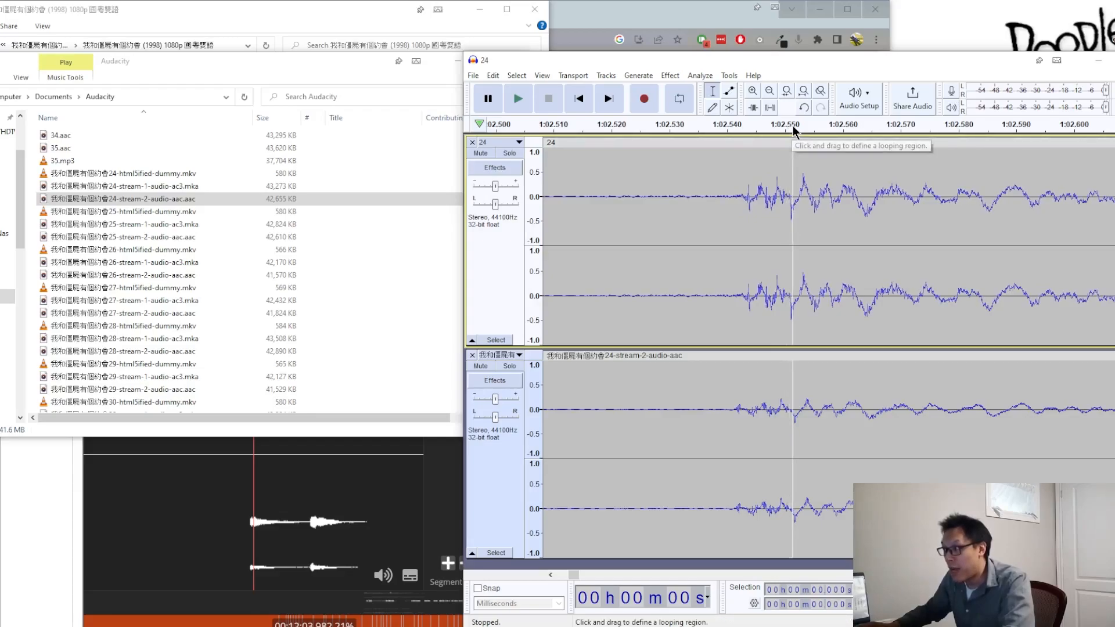
left_click_drag(788, 142, 792, 142)
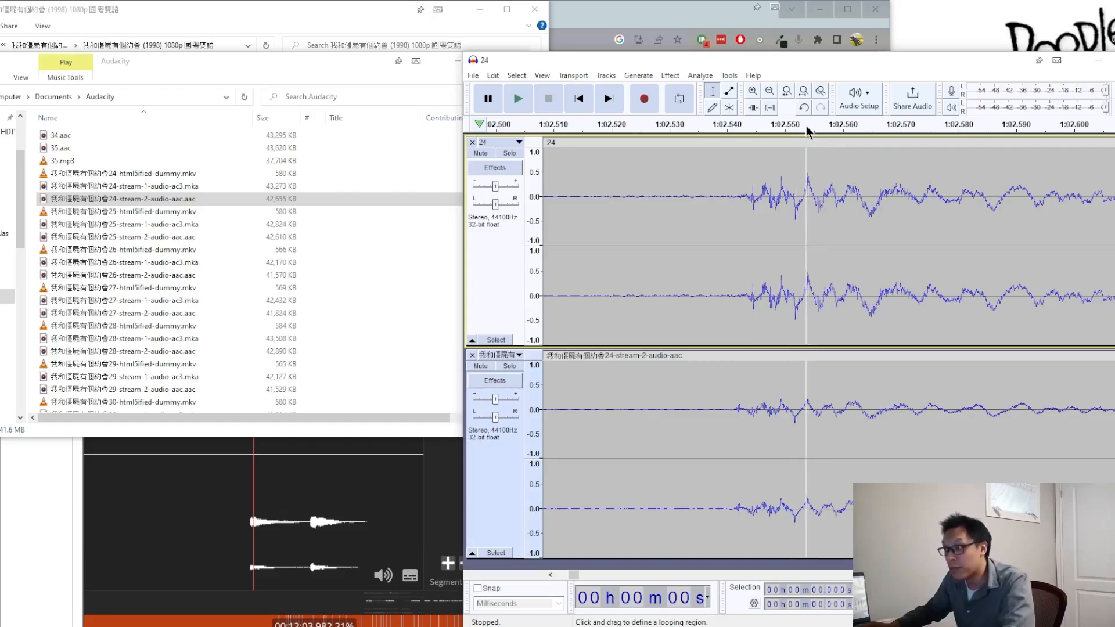
Step: Check how well the two tracks line up around 36:30, comparing the sharp peaks up close and from further out
scroll(785, 190, "down", 6, "ctrl")
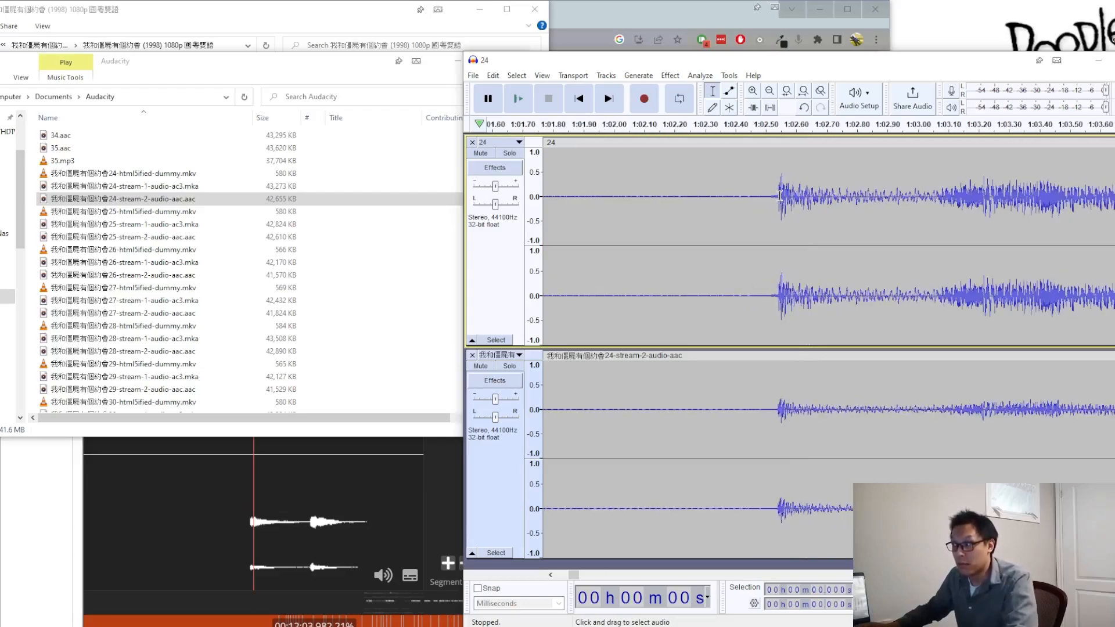
scroll(780, 194, "down", 4, "ctrl")
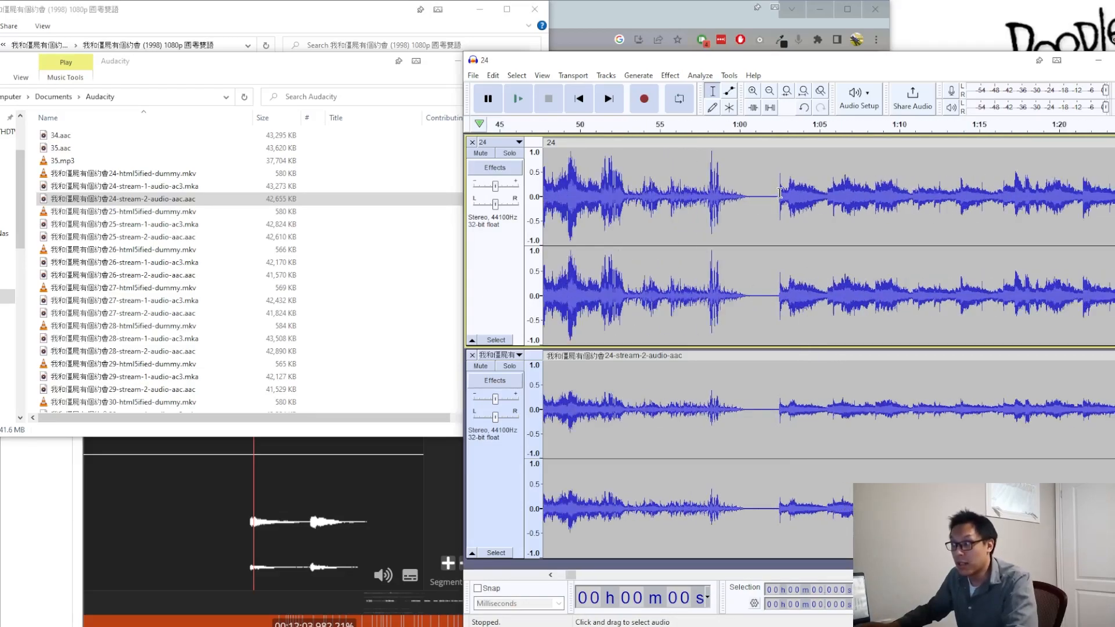
scroll(780, 191, "down", 1, "ctrl")
left_click_drag(570, 579, 906, 581)
left_click_drag(989, 579, 989, 579)
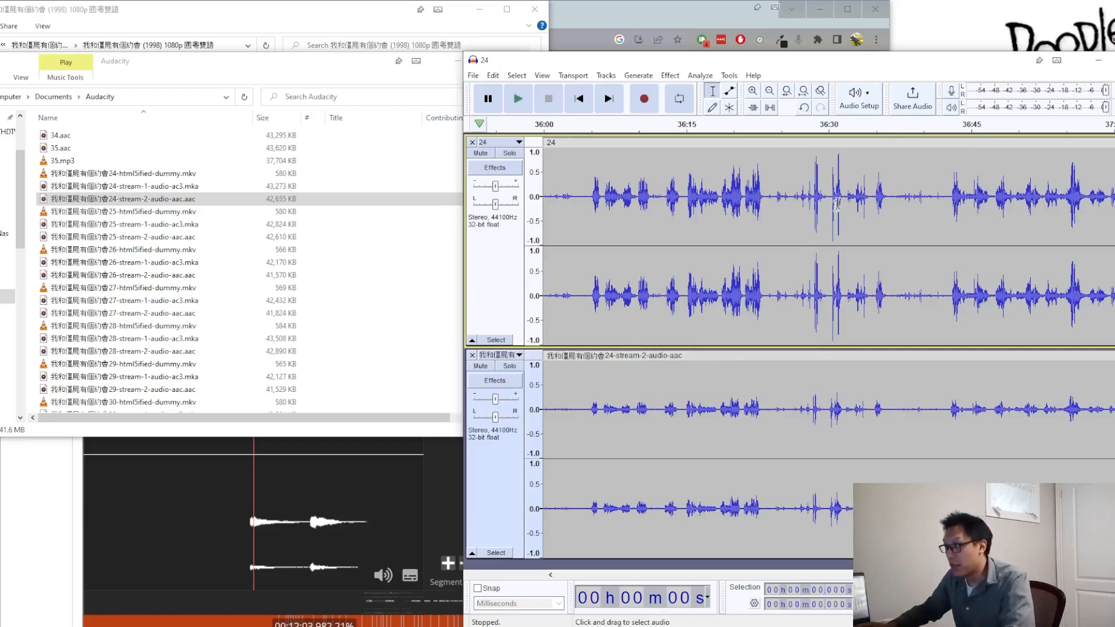
scroll(836, 269, "up", 5)
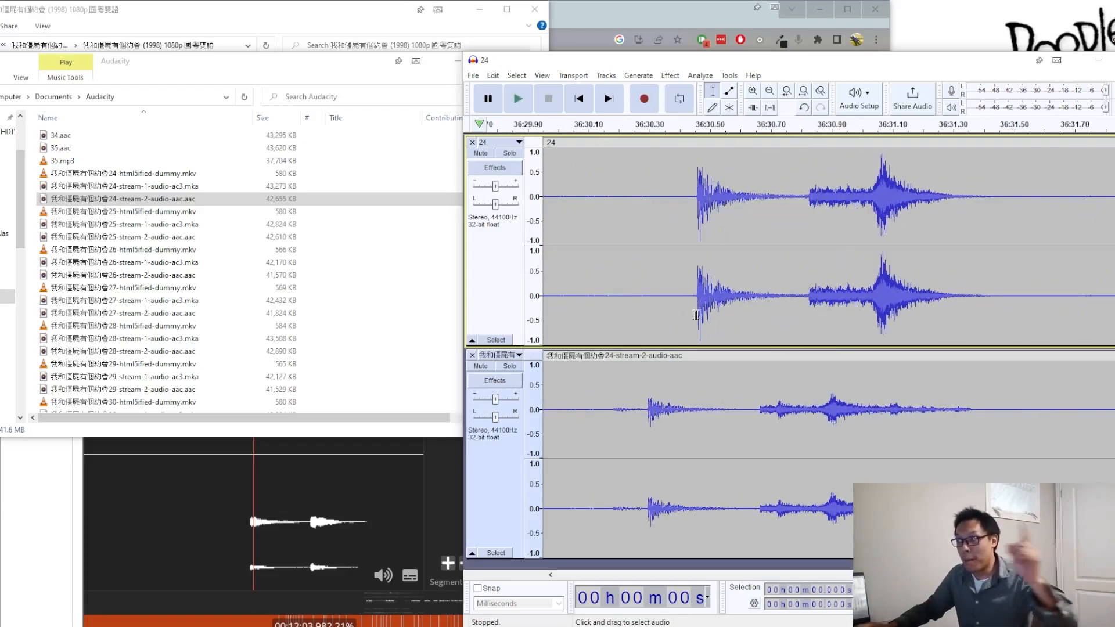
scroll(824, 304, "down", 2)
scroll(824, 303, "down", 2)
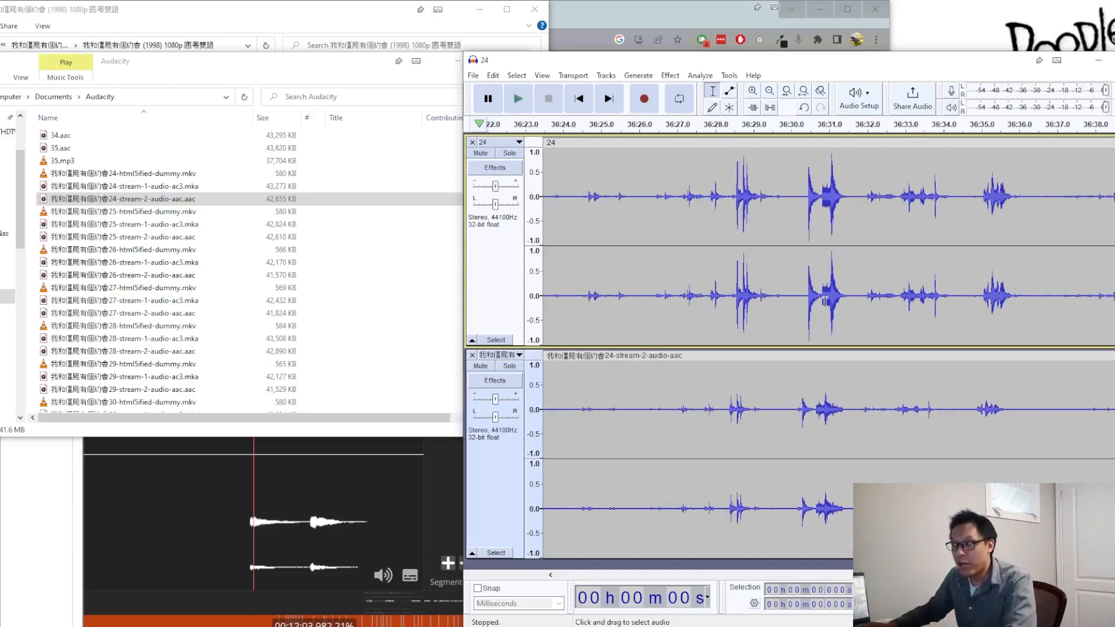
scroll(825, 302, "down", 3)
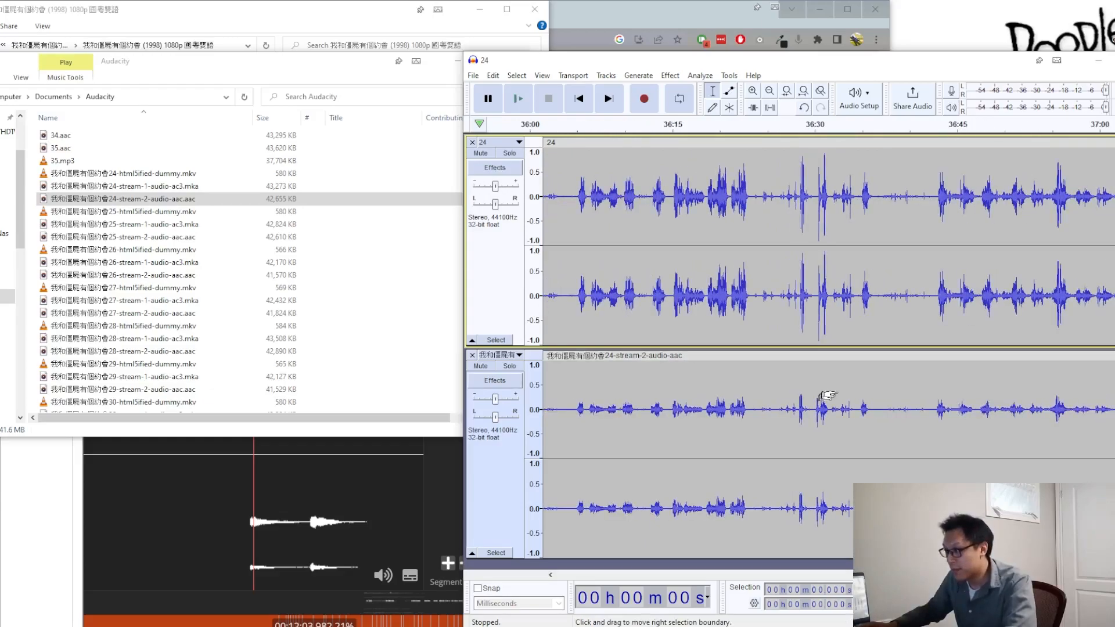
Step: Check up close how well track 24 and the stream-2 AAC track line up at the sound onset around 22:51.6
scroll(825, 274, "down", 4)
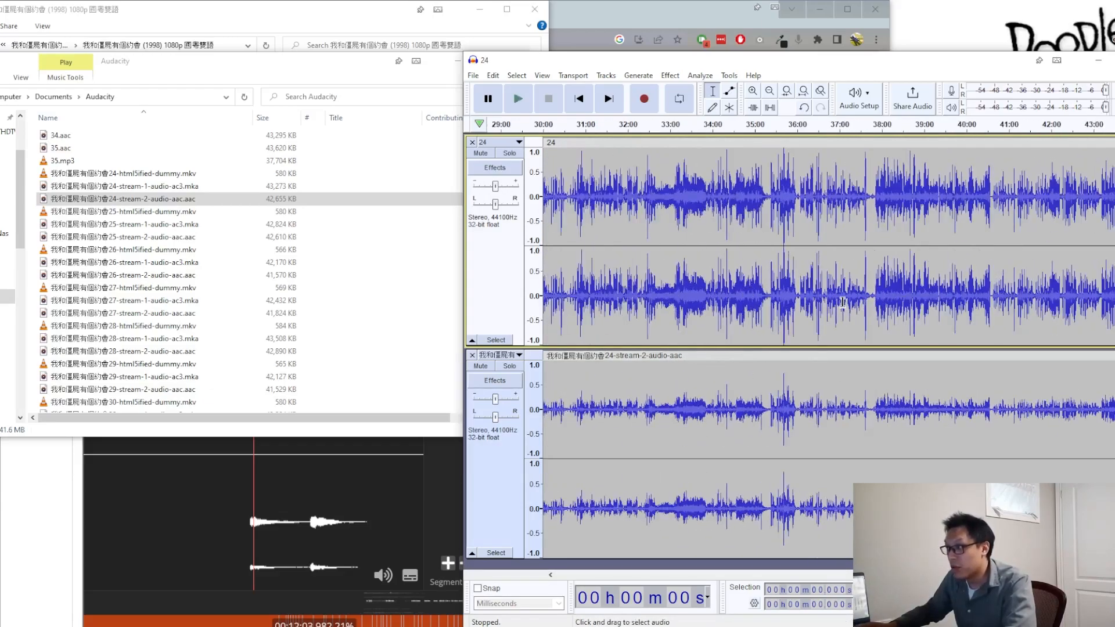
left_click_drag(923, 576, 785, 580)
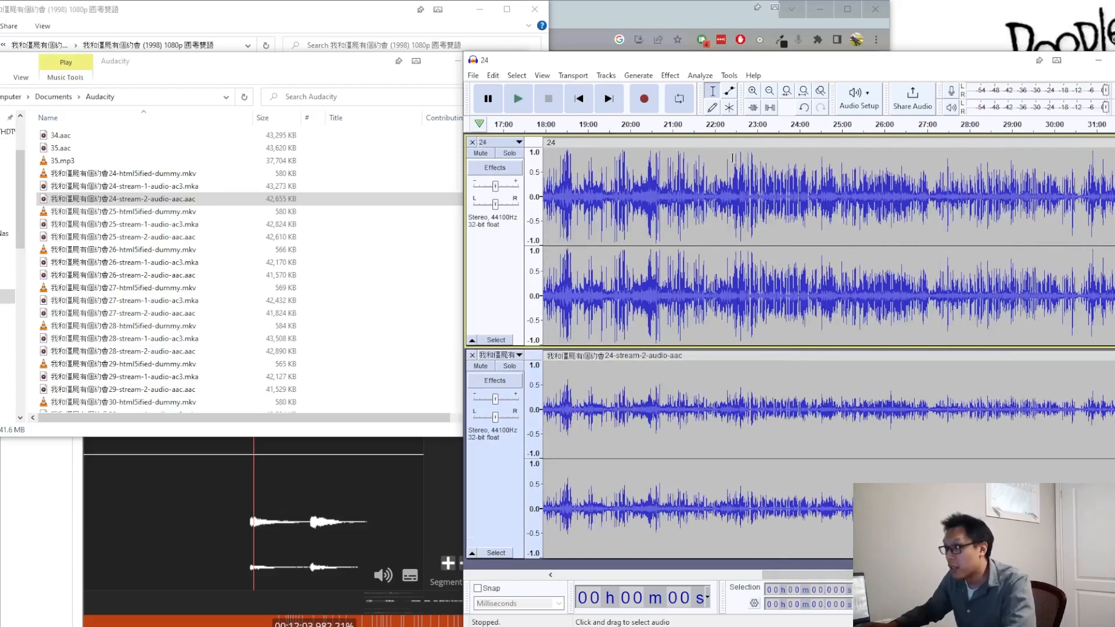
scroll(745, 214, "up", 4)
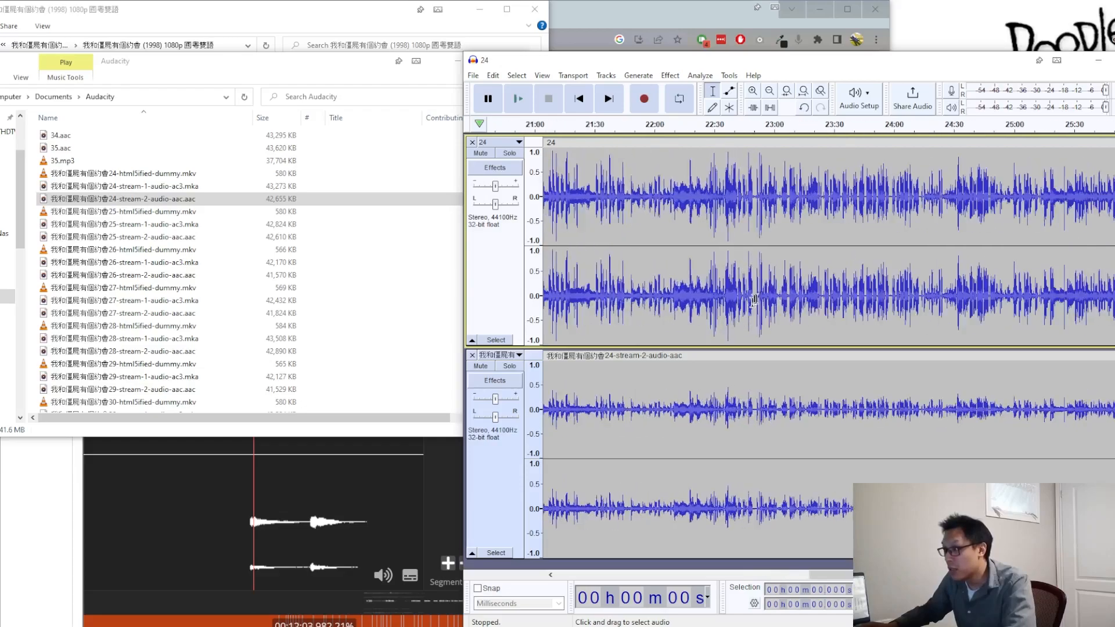
scroll(757, 296, "up", 5)
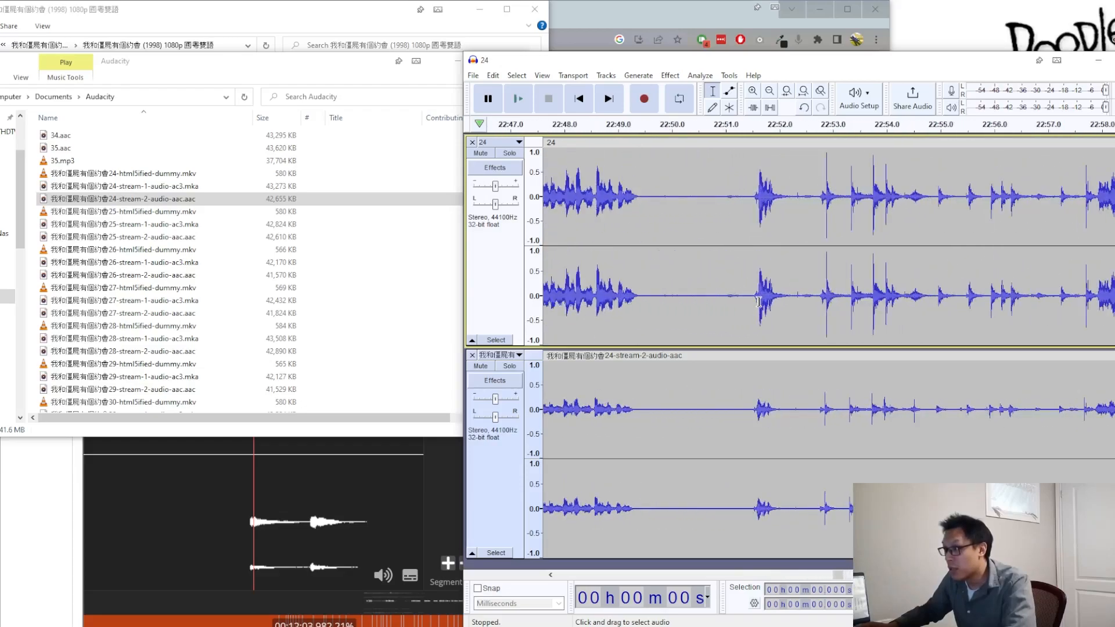
scroll(758, 304, "up", 1)
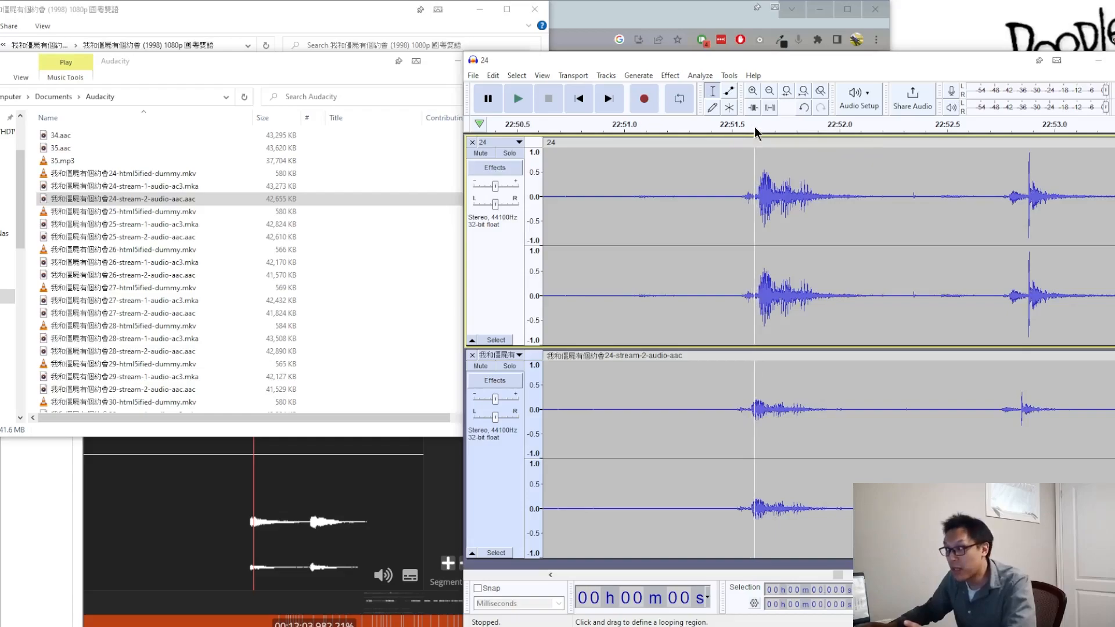
scroll(729, 274, "down", 4)
scroll(728, 274, "down", 2)
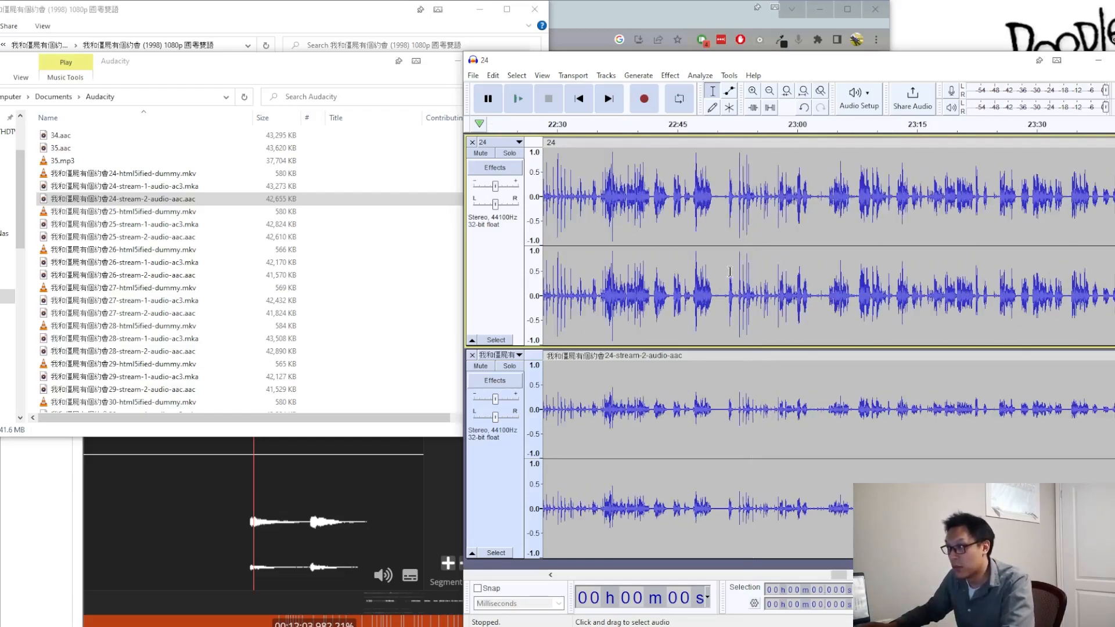
Step: Compare the peaks of both tracks from about 20:15 through 21:50 to find where their alignment begins to differ
left_click_drag(840, 575, 813, 575)
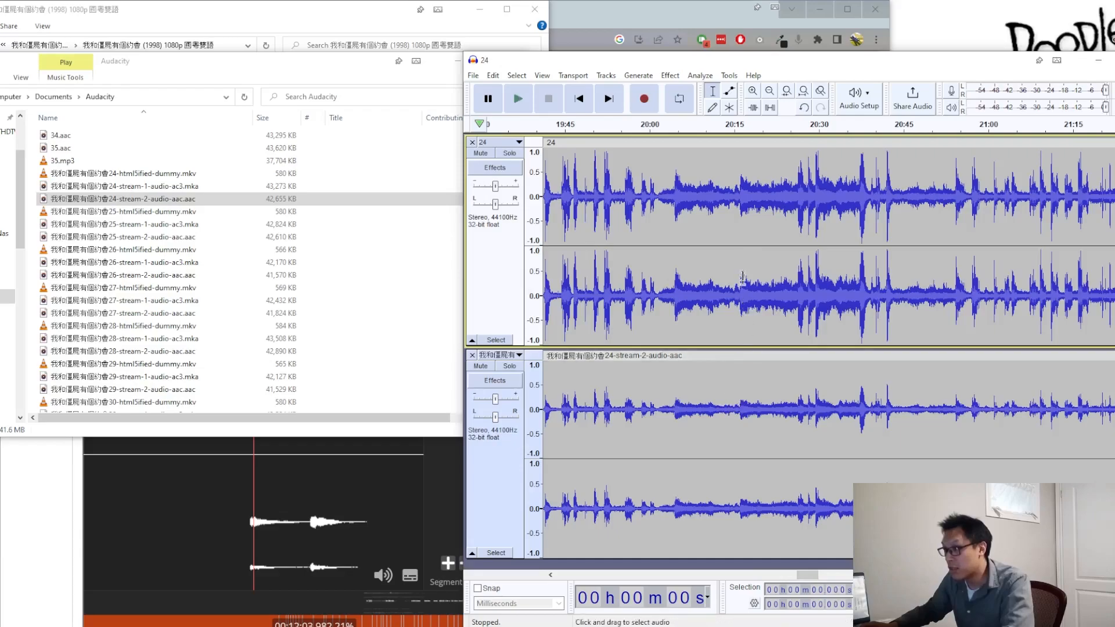
scroll(738, 209, "up", 5)
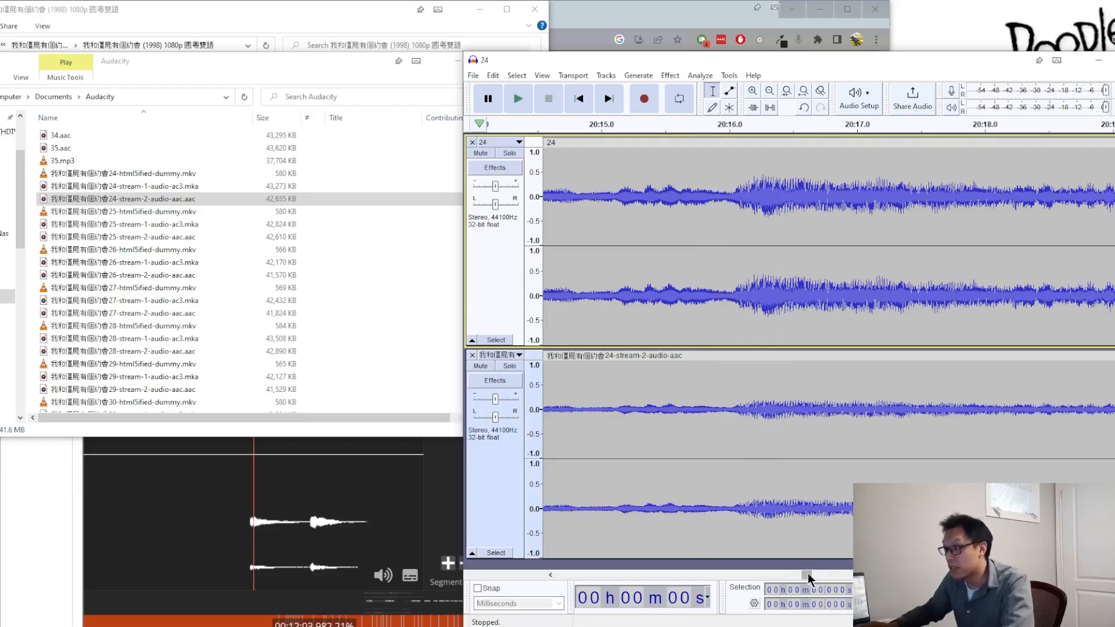
left_click_drag(807, 577, 808, 577)
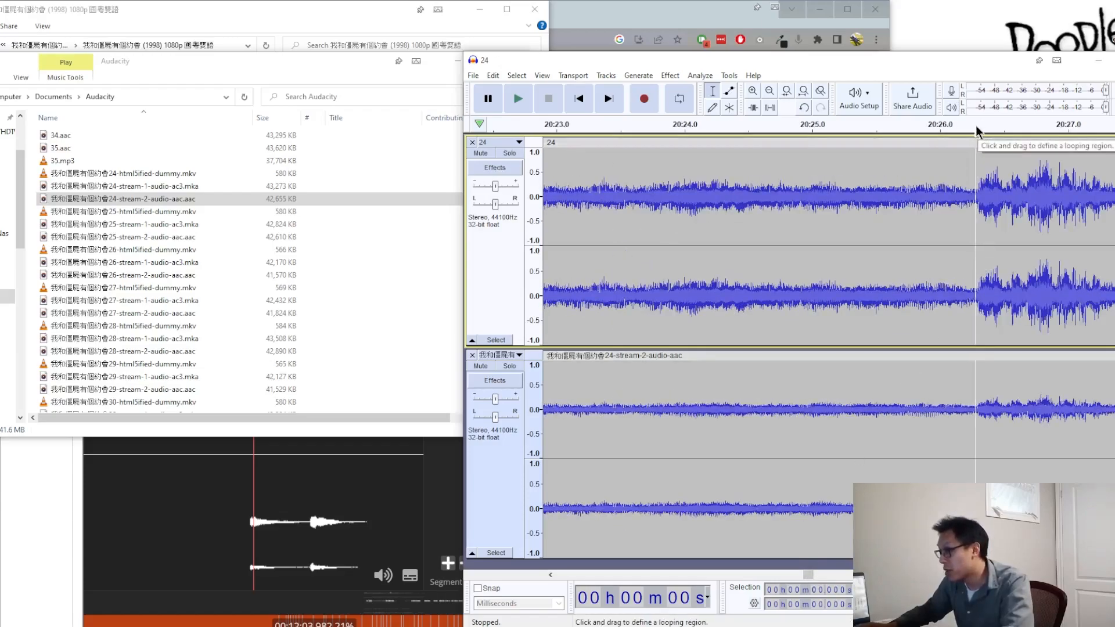
scroll(931, 302, "down", 3)
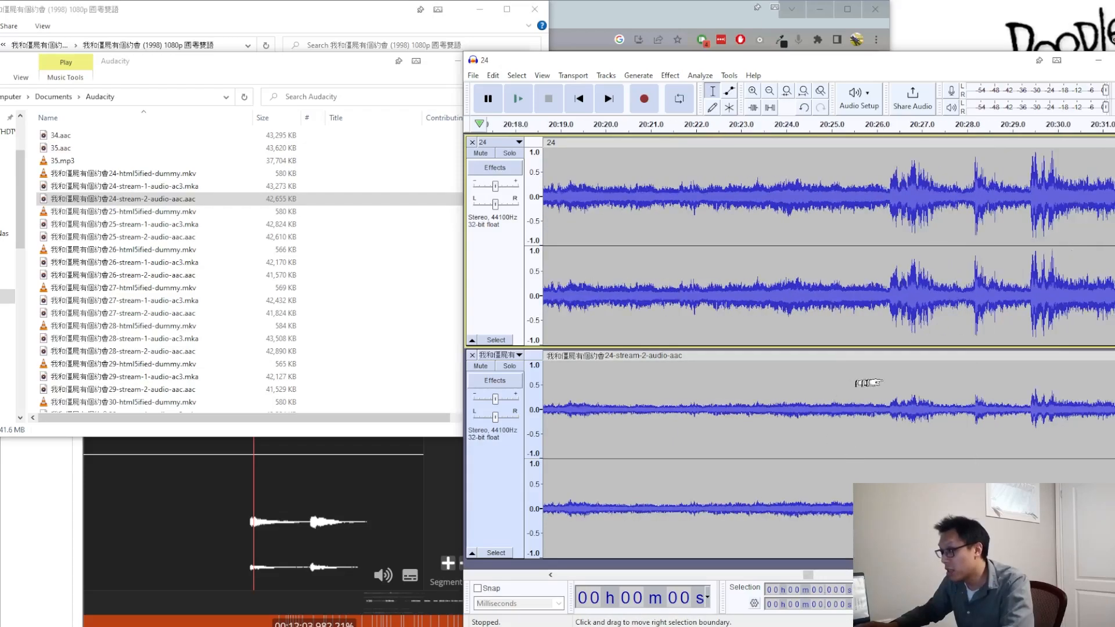
left_click_drag(810, 579, 812, 579)
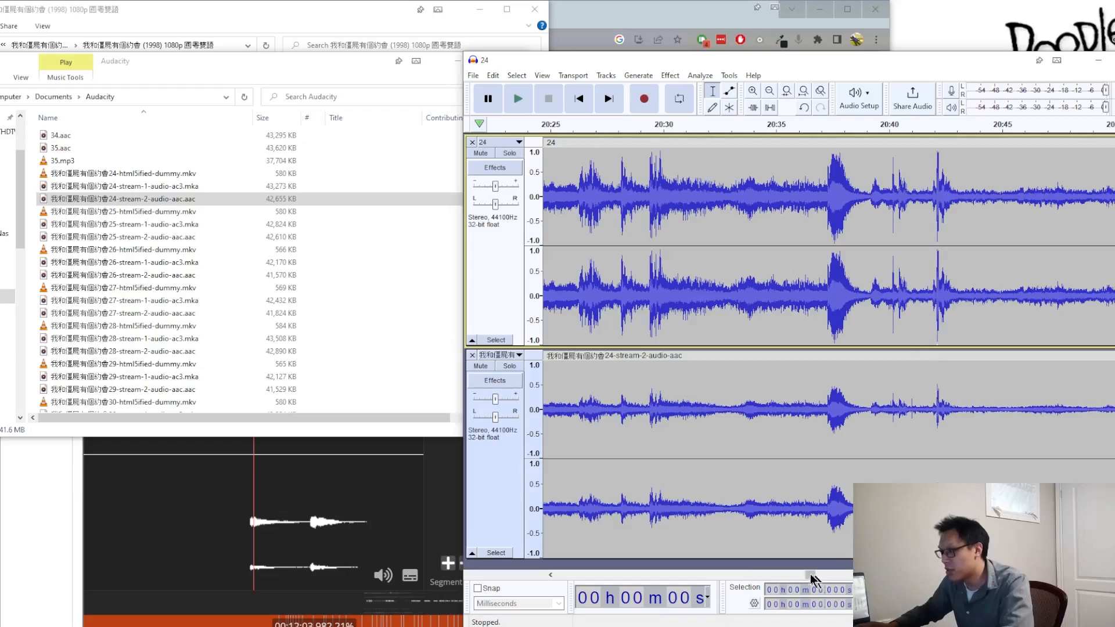
left_click_drag(809, 577, 814, 578)
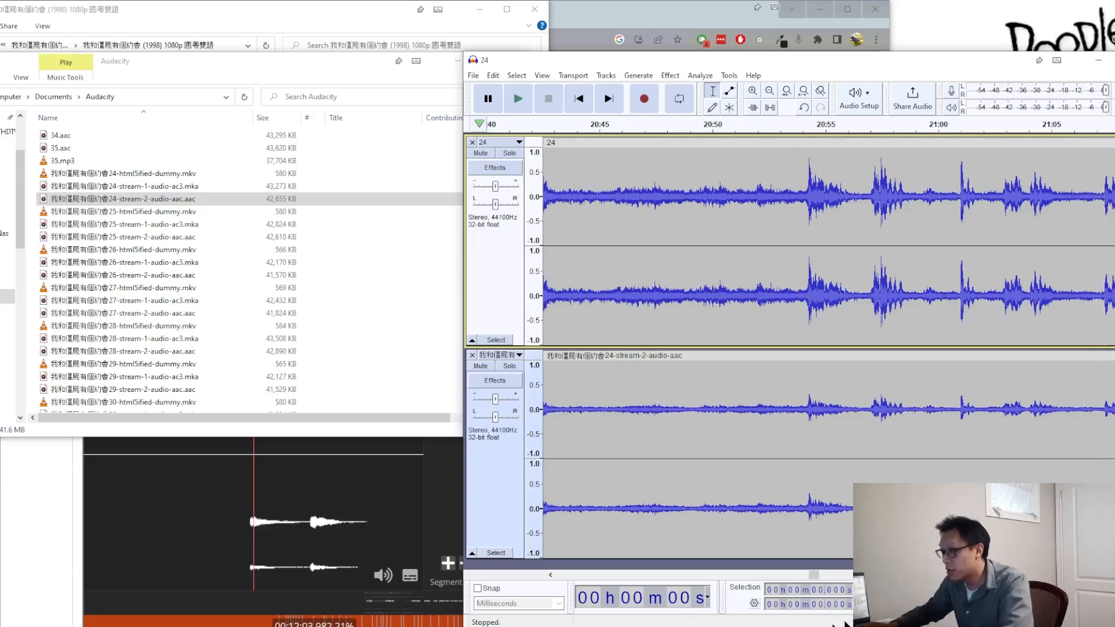
left_click_drag(813, 576, 827, 577)
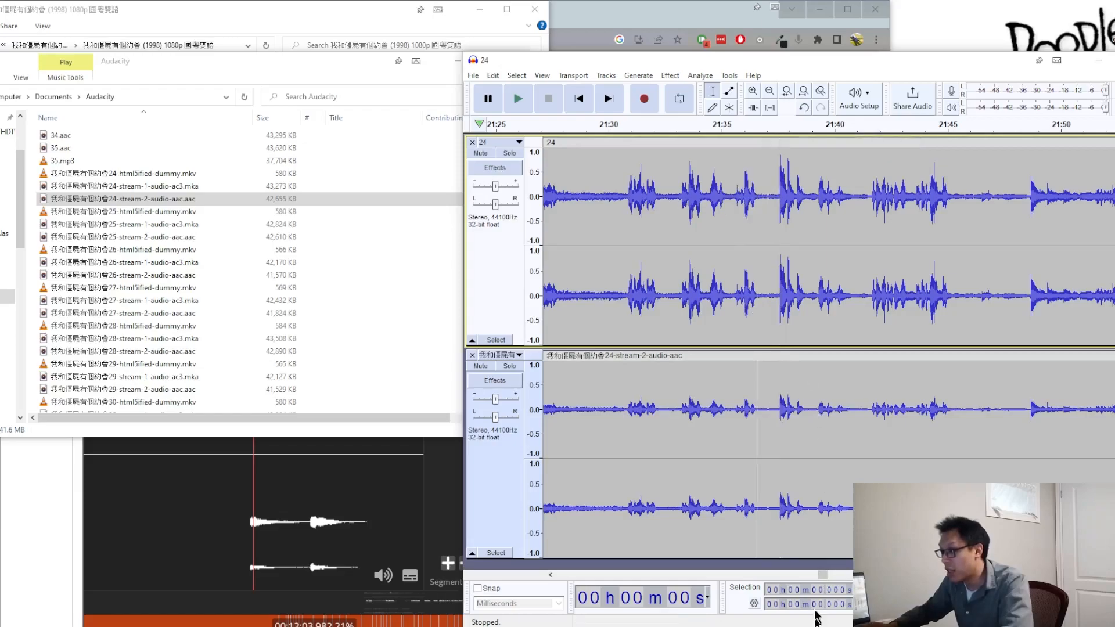
left_click_drag(823, 577, 824, 578)
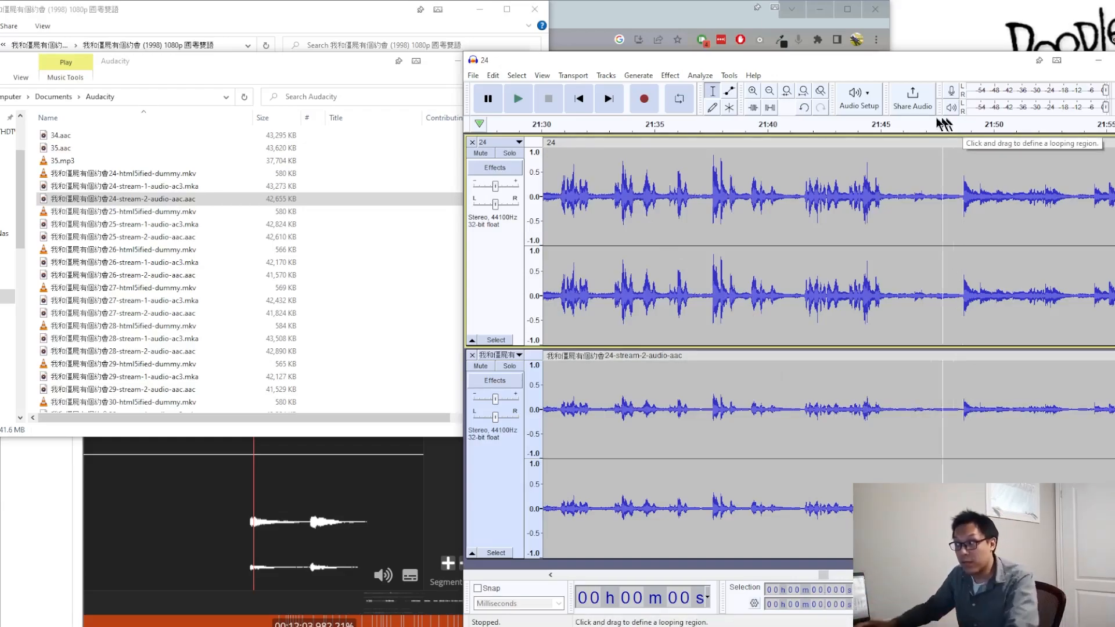
Step: Compare the two tracks further along the timeline and briefly play the audio from the onset at about 23:34
scroll(714, 266, "down", 2)
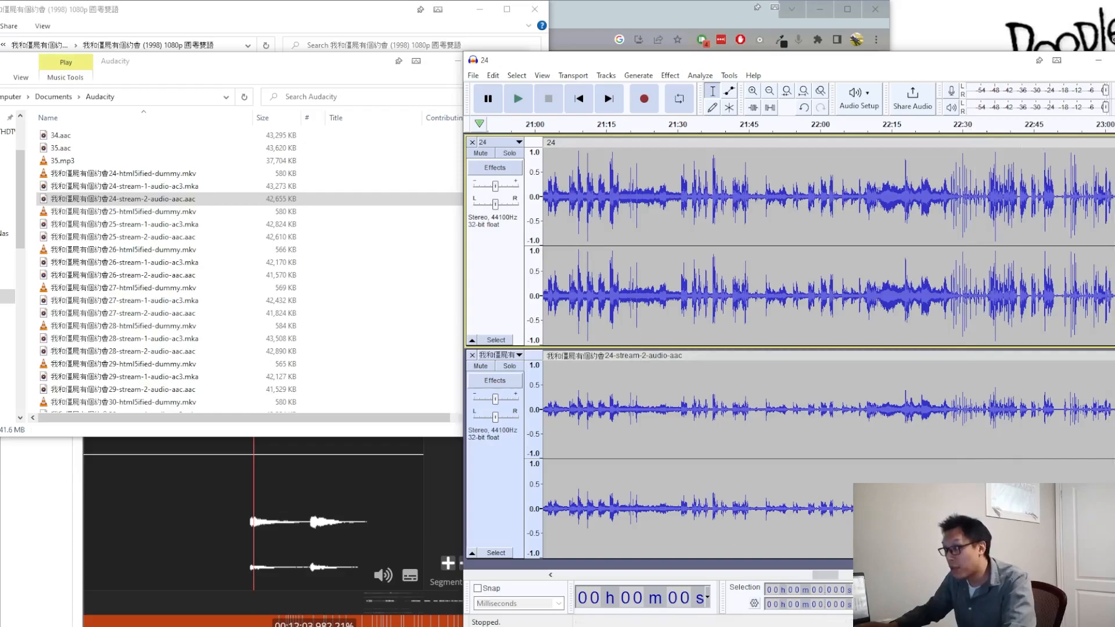
scroll(802, 325, "right", 5)
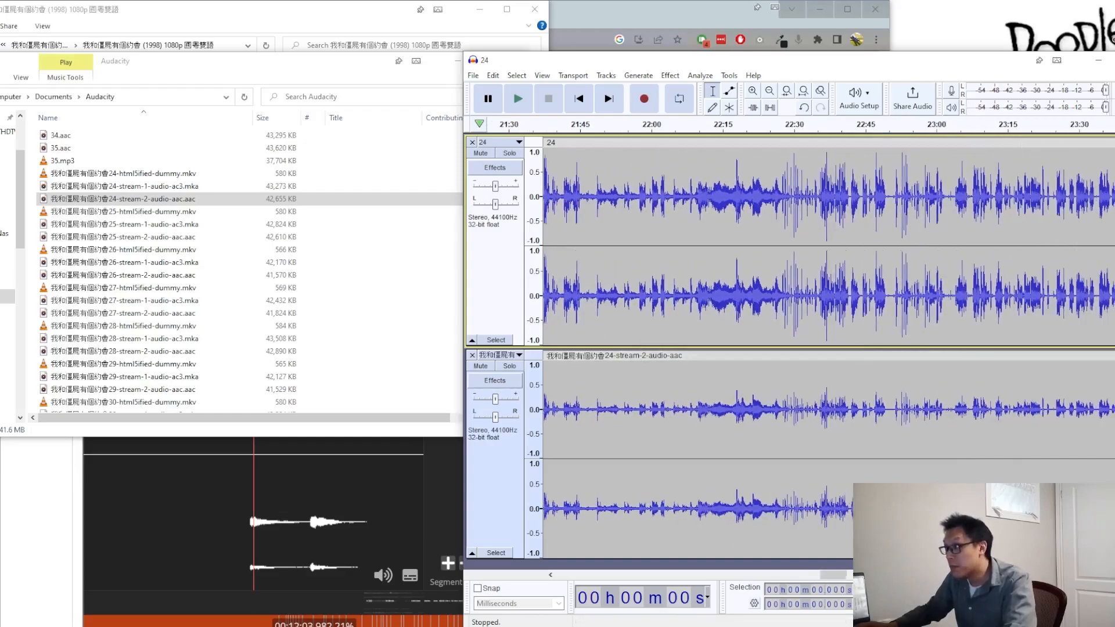
scroll(755, 291, "right", 10)
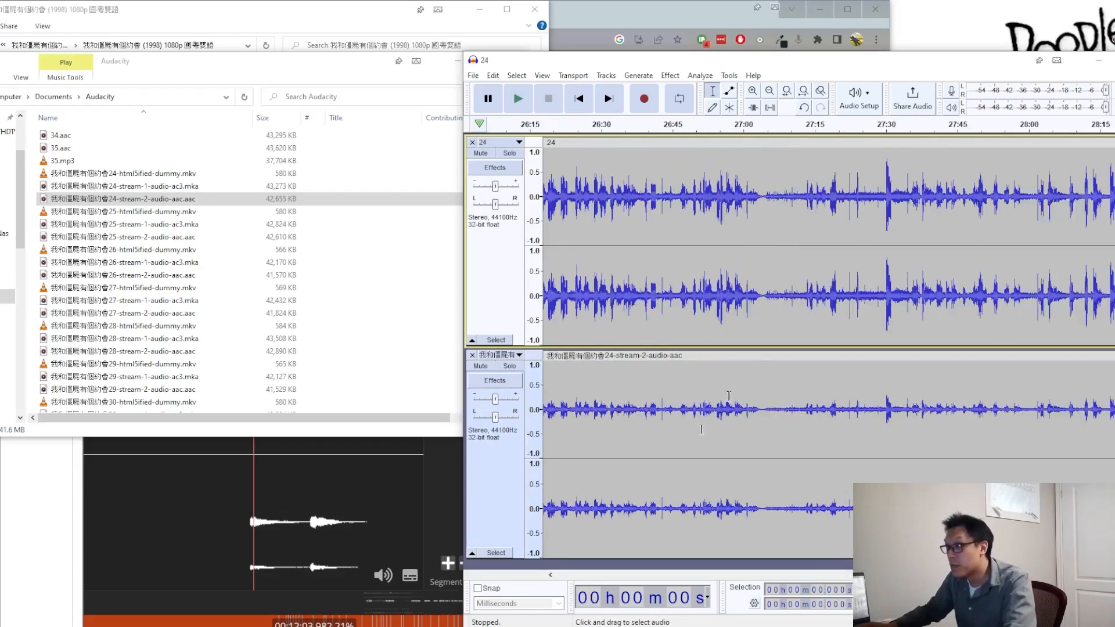
scroll(575, 581, "left", 5)
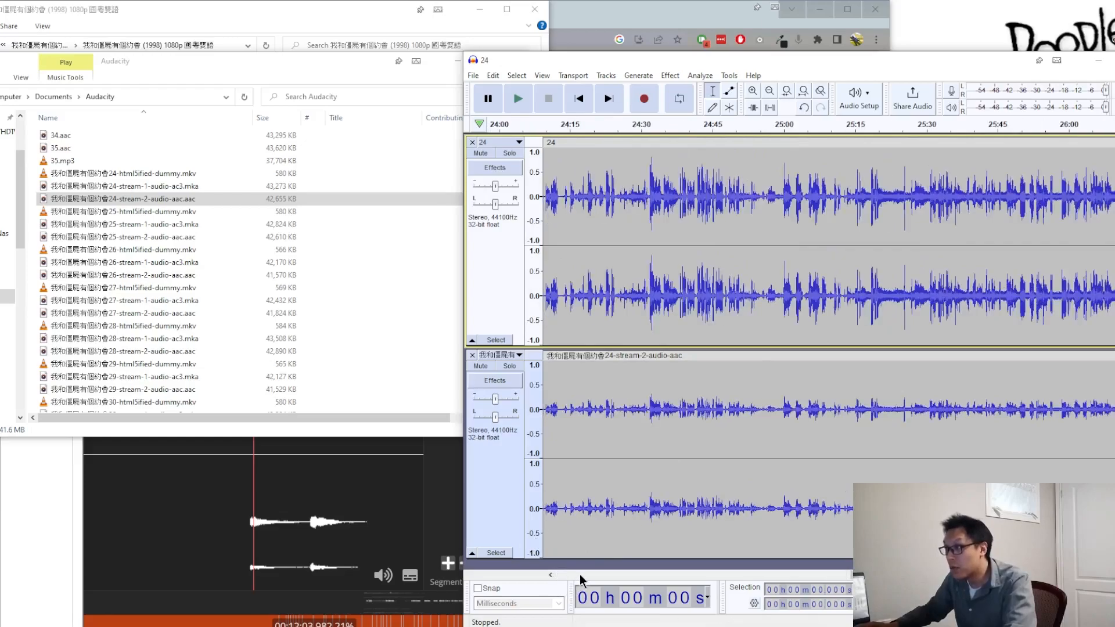
scroll(579, 574, "left", 5)
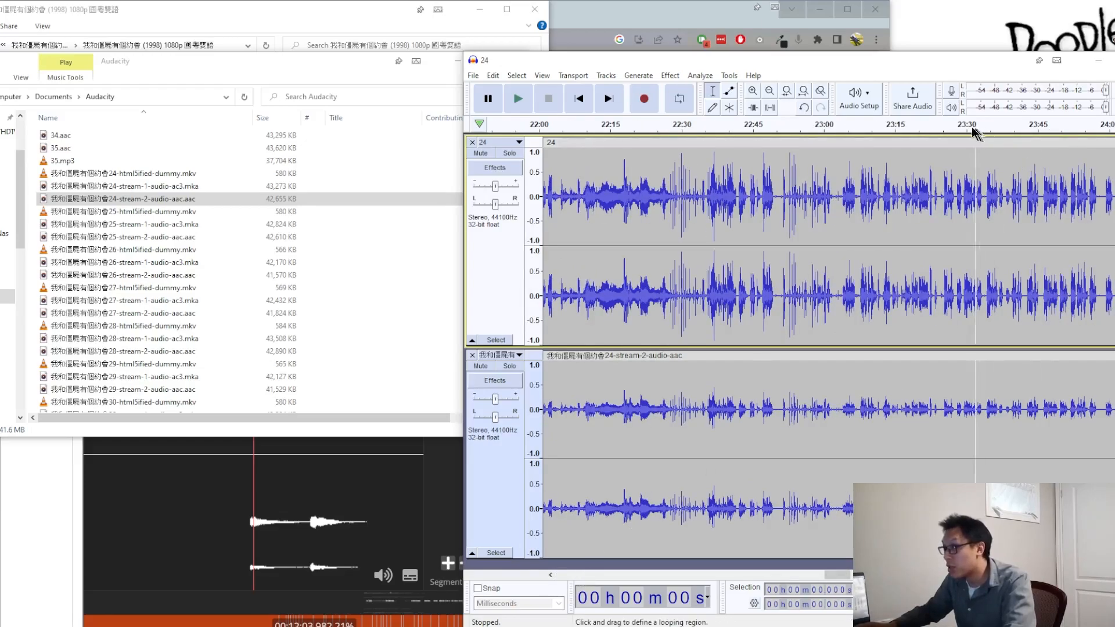
scroll(980, 220, "up", 4)
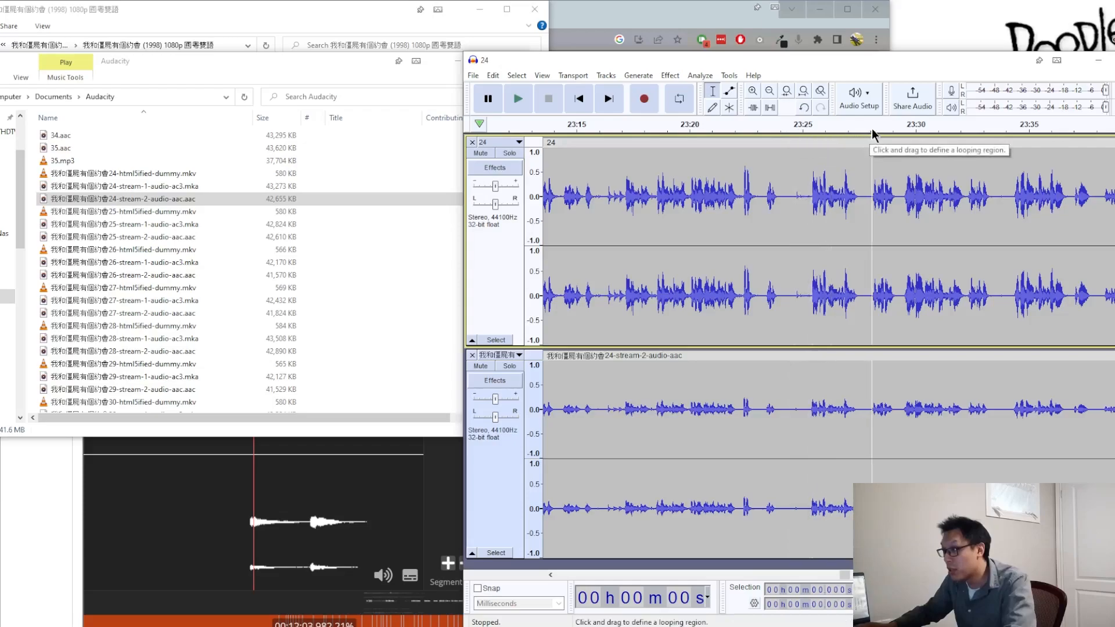
left_click(1013, 126)
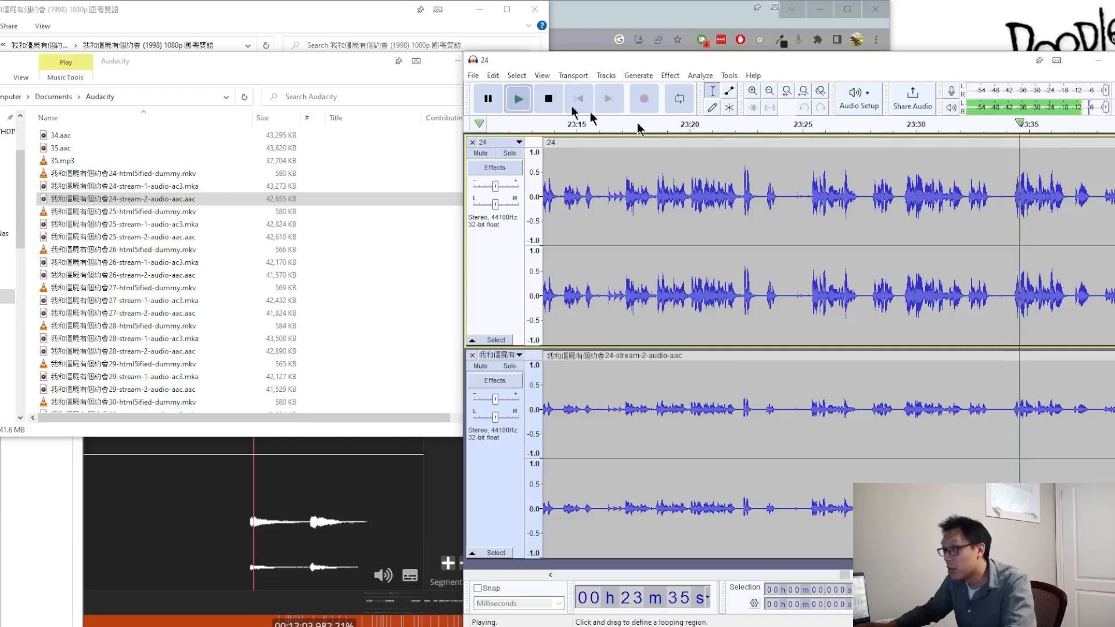
left_click(548, 99)
Step: Compare both tracks' peaks from about 23:35 to 25:25 and briefly play the audio from about 25:18
scroll(829, 295, "right", 14)
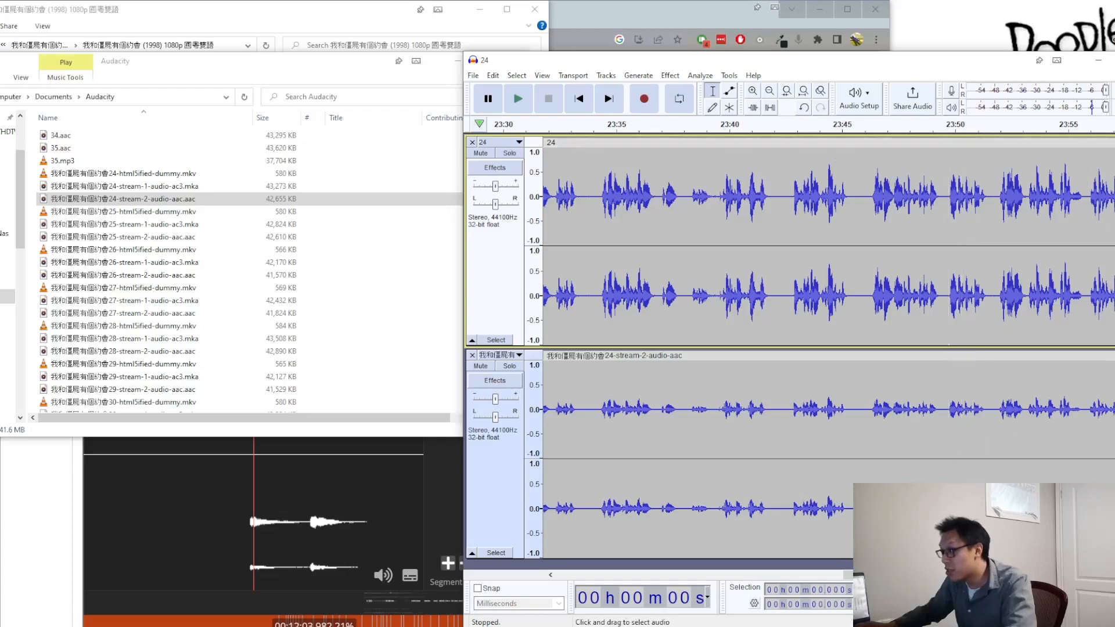
scroll(837, 490, "right", 10)
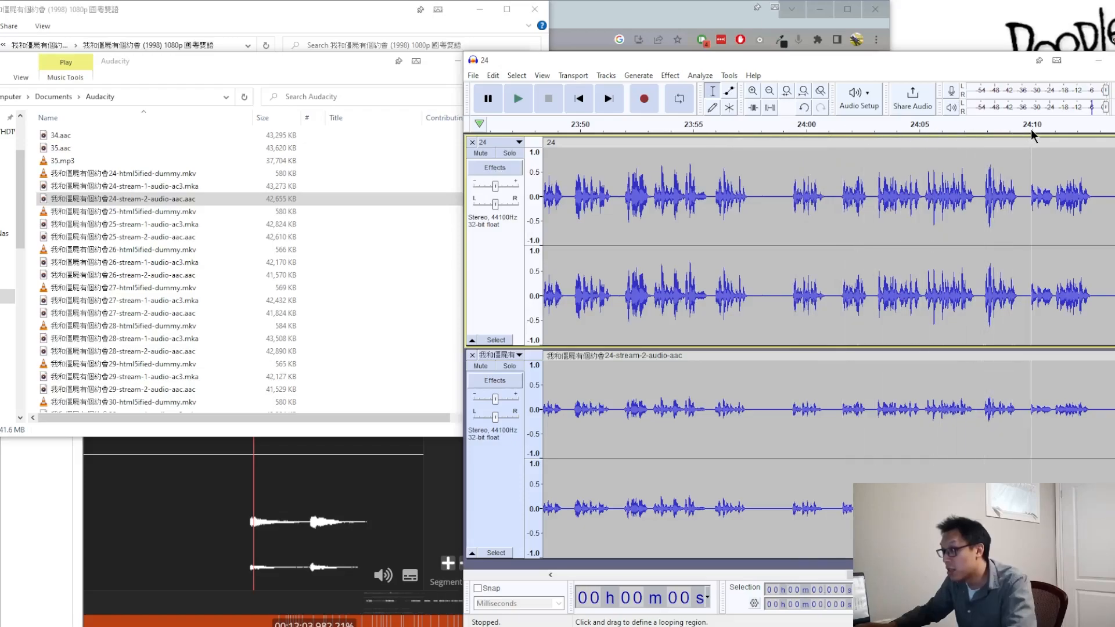
left_click_drag(856, 575, 863, 575)
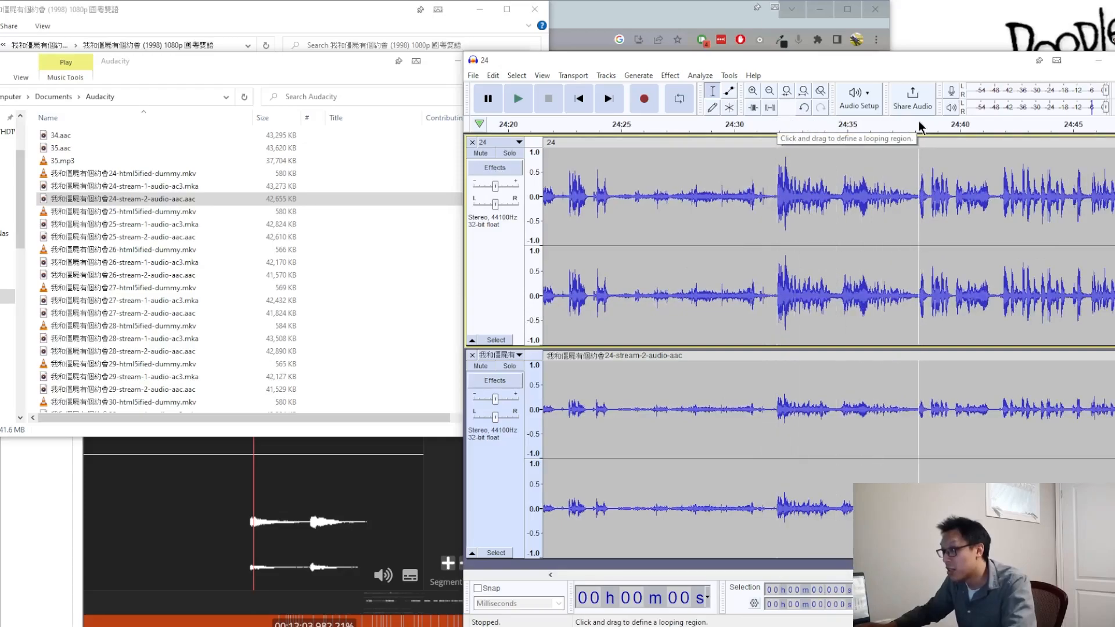
scroll(828, 349, "right", 12)
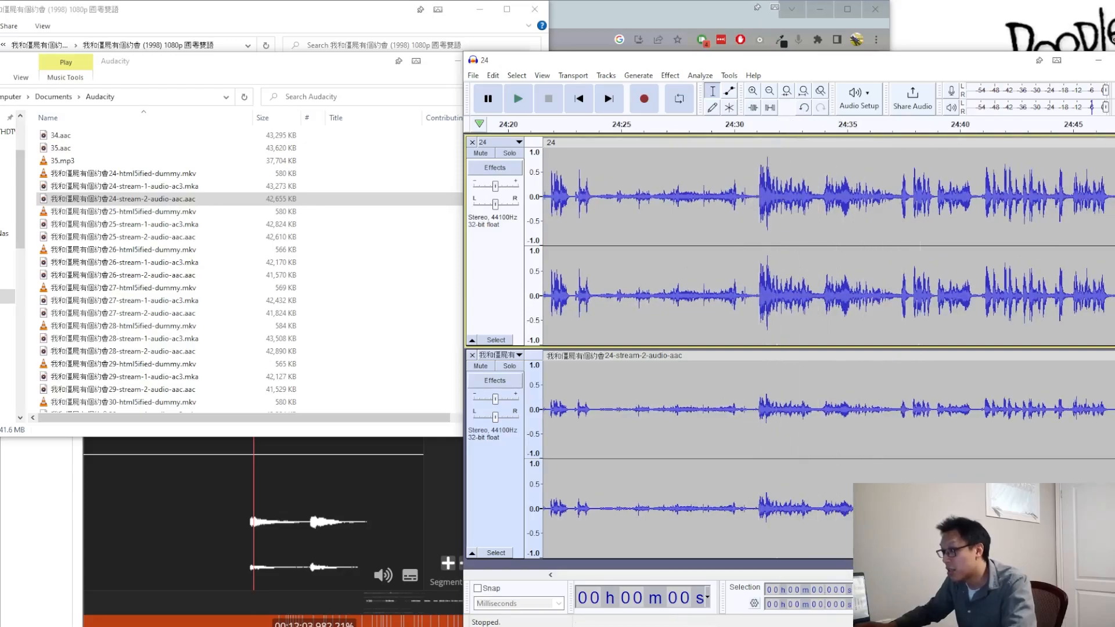
scroll(829, 348, "right", 20)
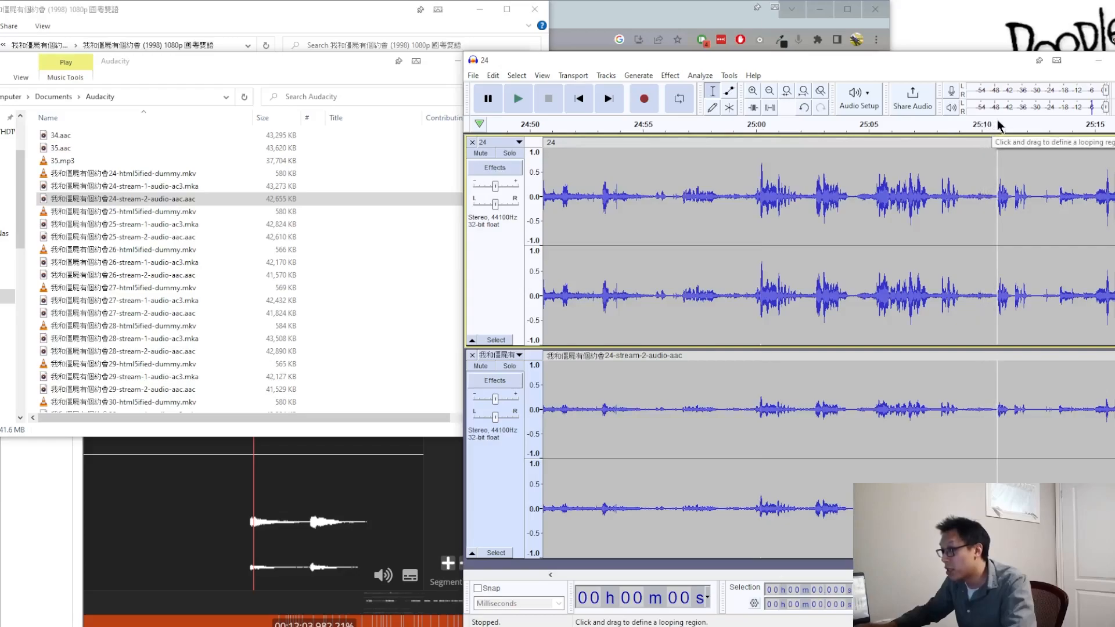
scroll(737, 411, "right", 5)
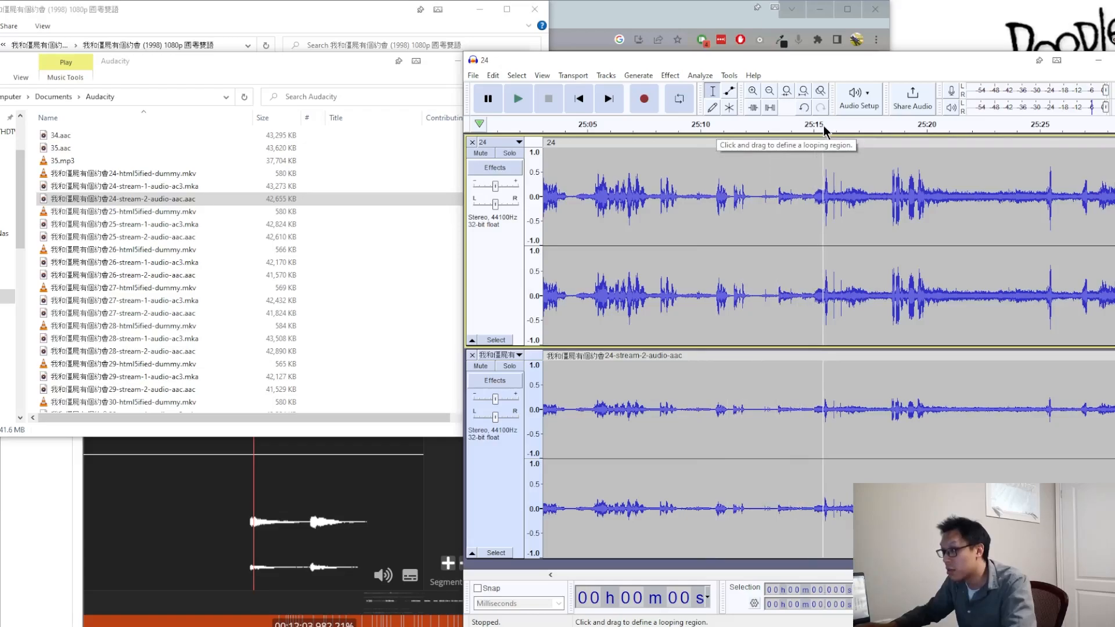
left_click(891, 127)
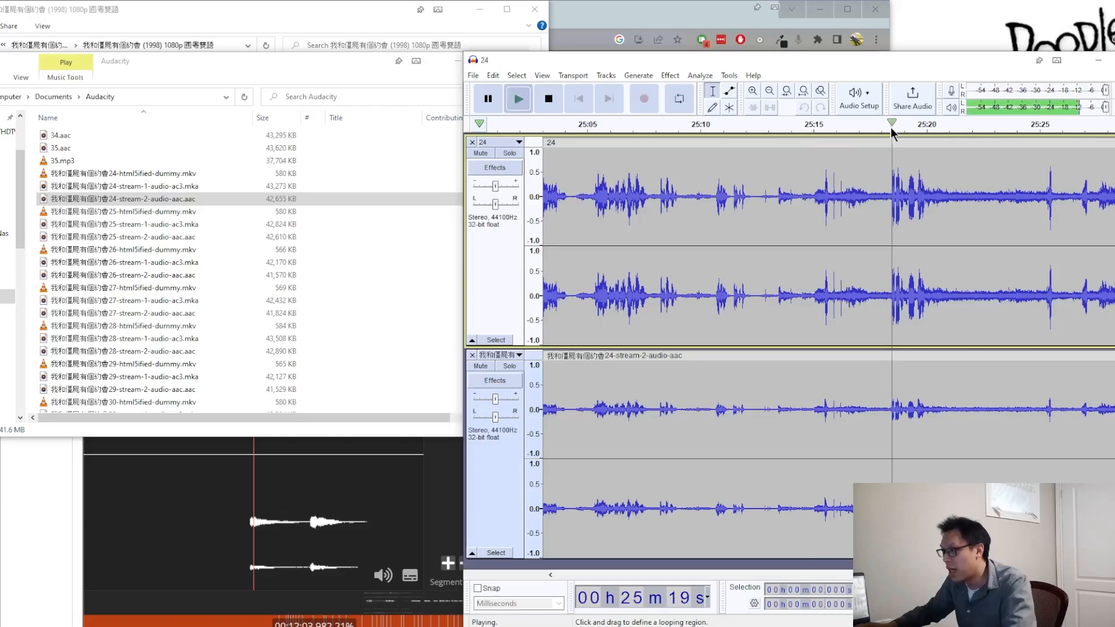
left_click(559, 107)
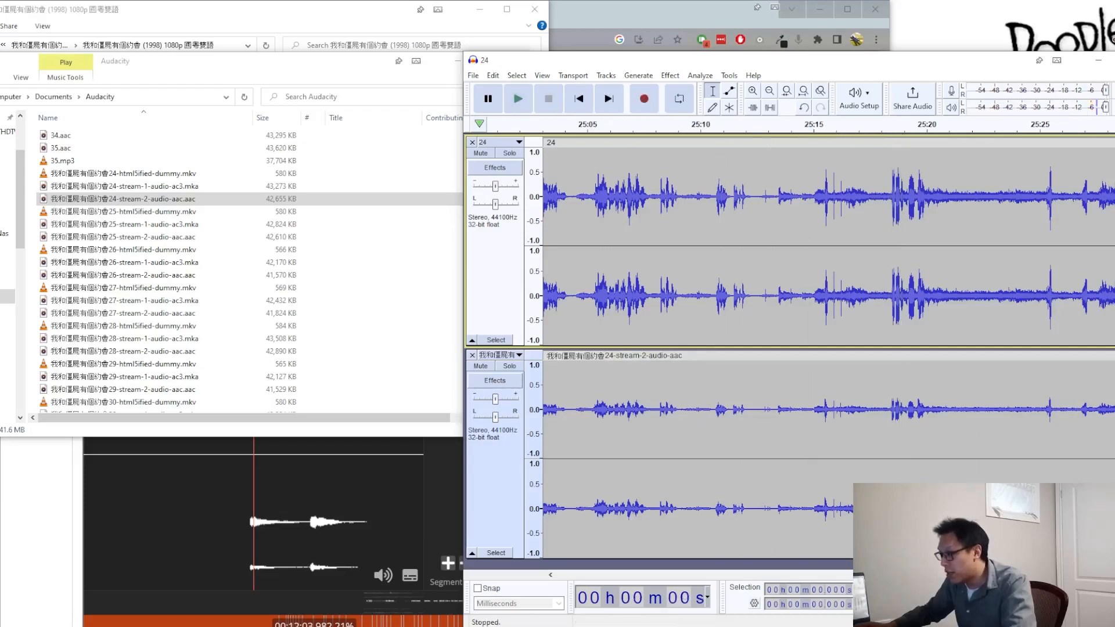
Step: Examine the offset around 25:15 and select the short silent span in track 24 from about 25:11.401 to 25:11.448
scroll(754, 233, "right", 3)
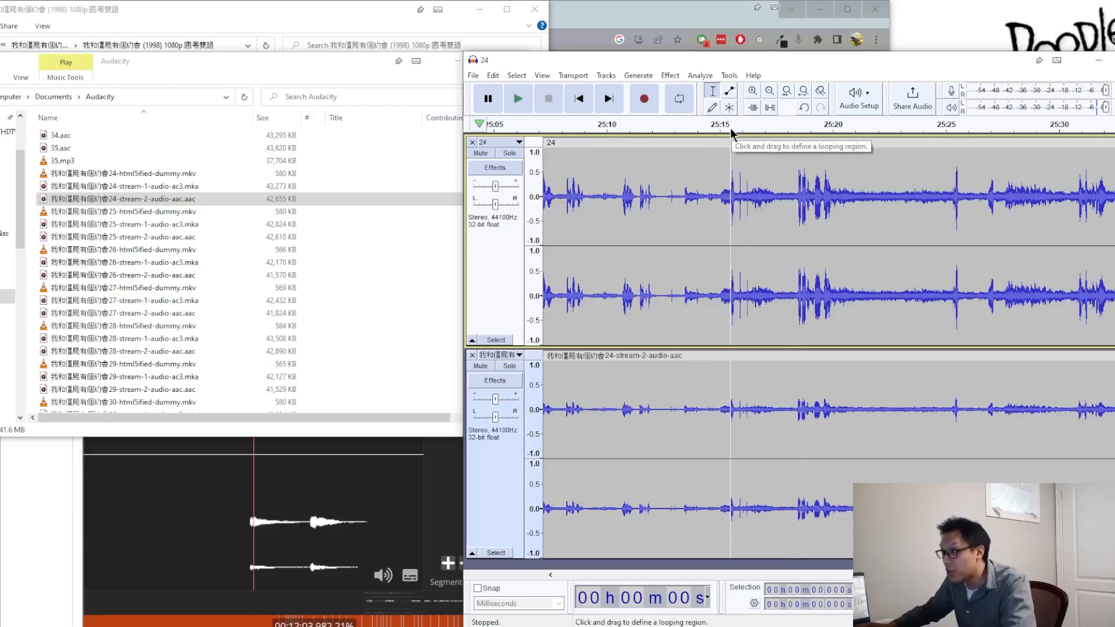
scroll(725, 217, "up", 3)
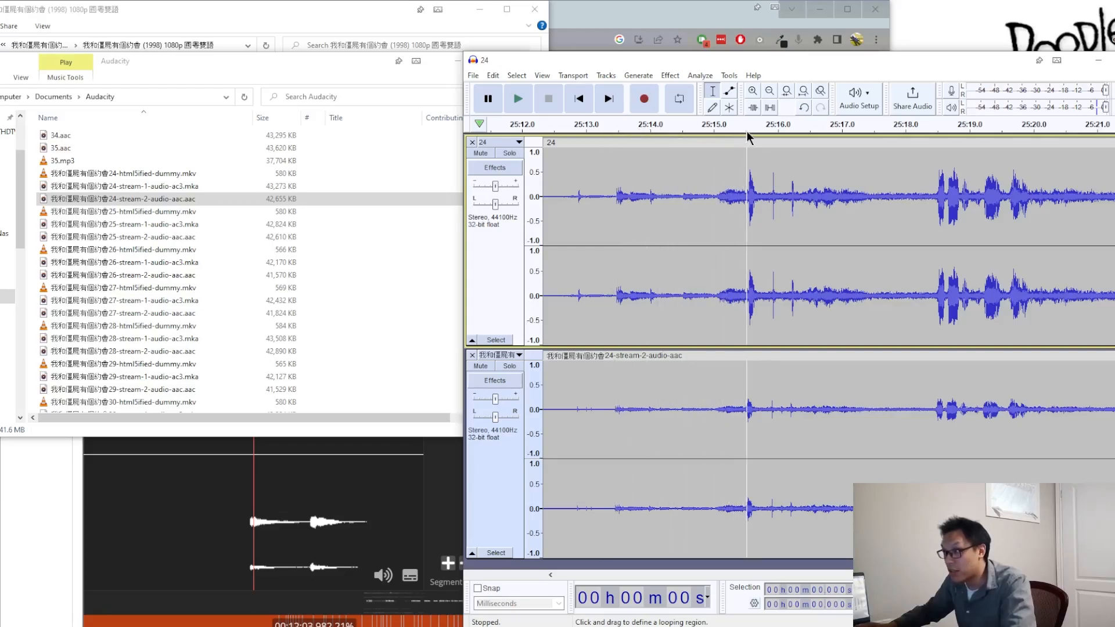
left_click(550, 574)
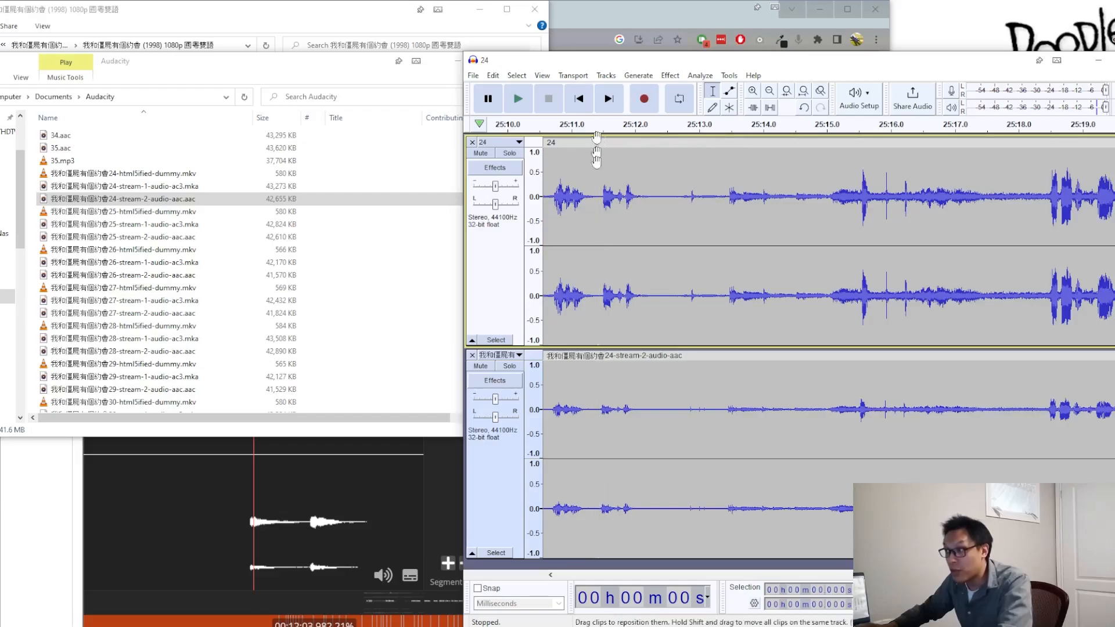
left_click(597, 128)
key("space")
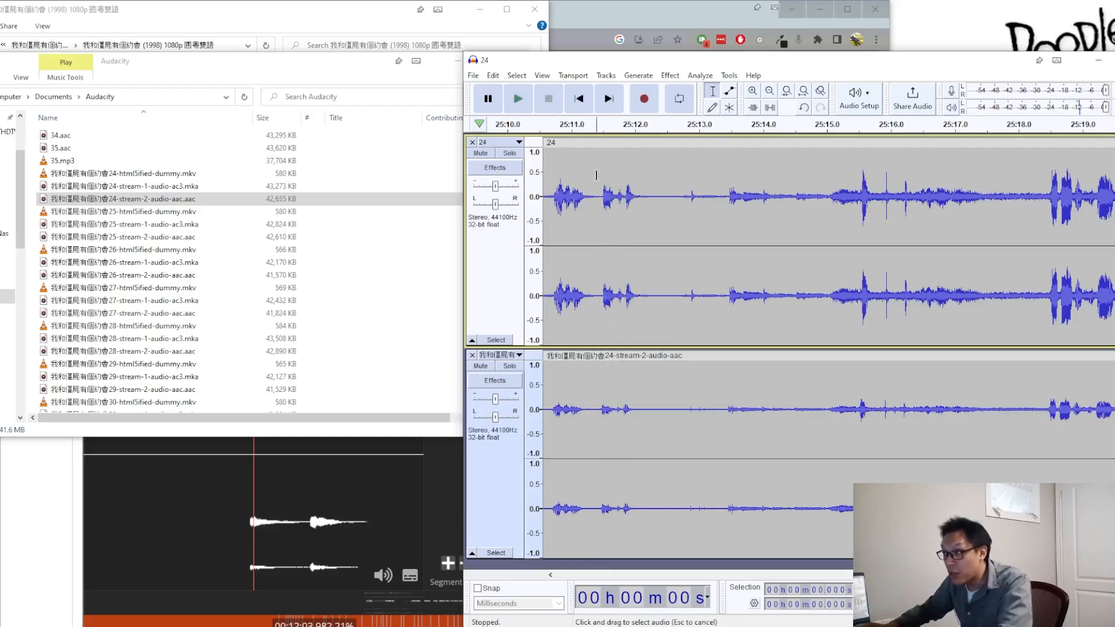
left_click(597, 175)
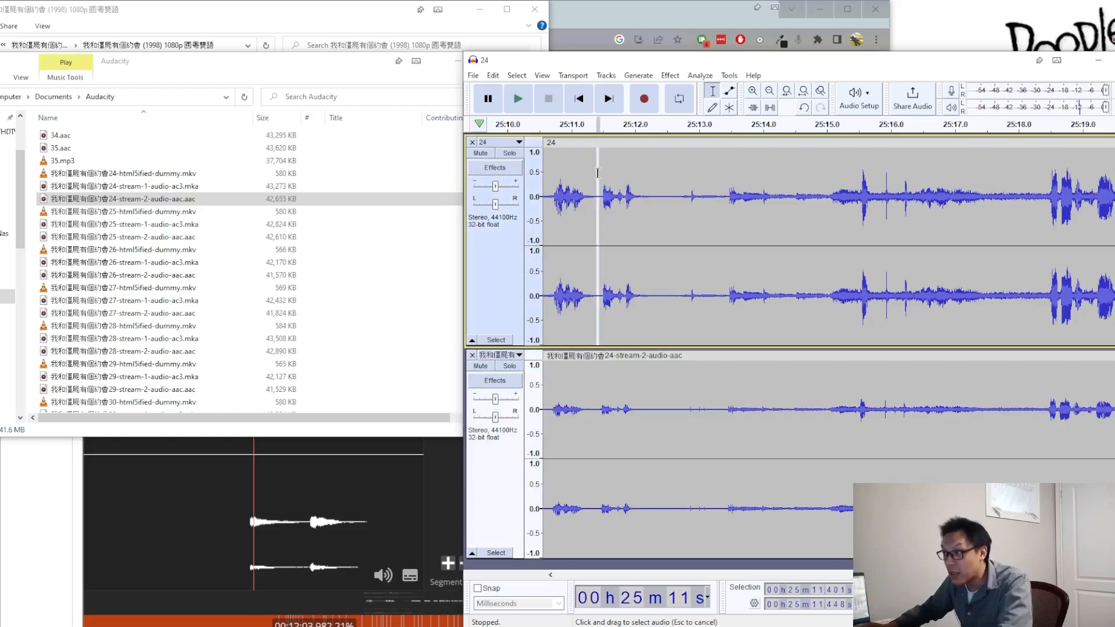
key("super")
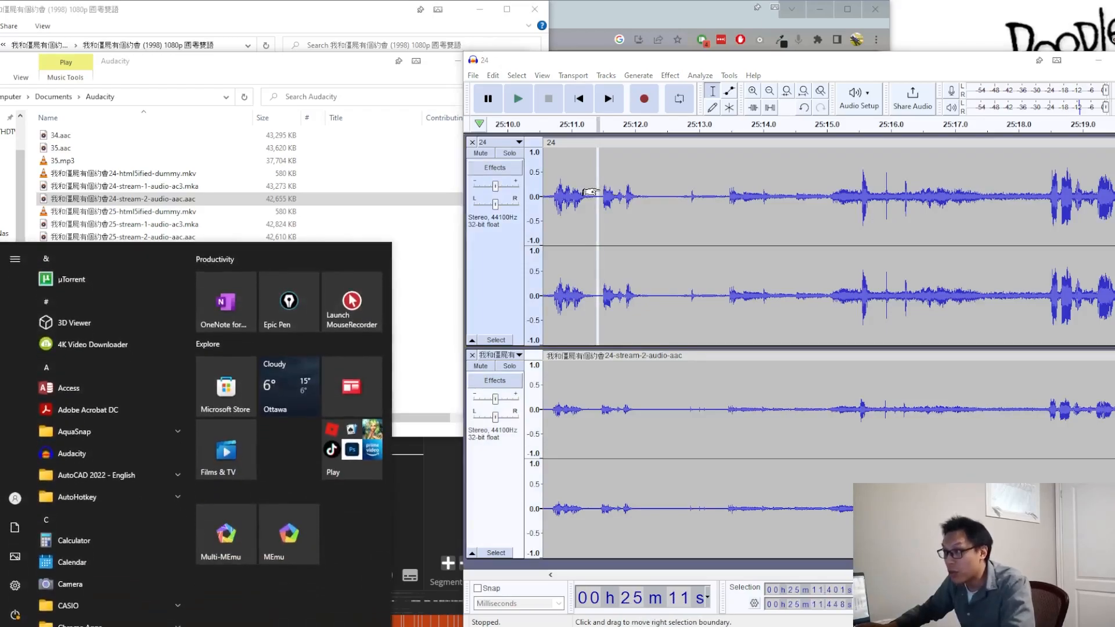
Step: Narrow track 24's selection to 25:11.401–25:11.418 and delete that short silent span
key("super")
scroll(593, 191, "up", 5)
scroll(594, 192, "up", 1)
left_click_drag(599, 192, 591, 193)
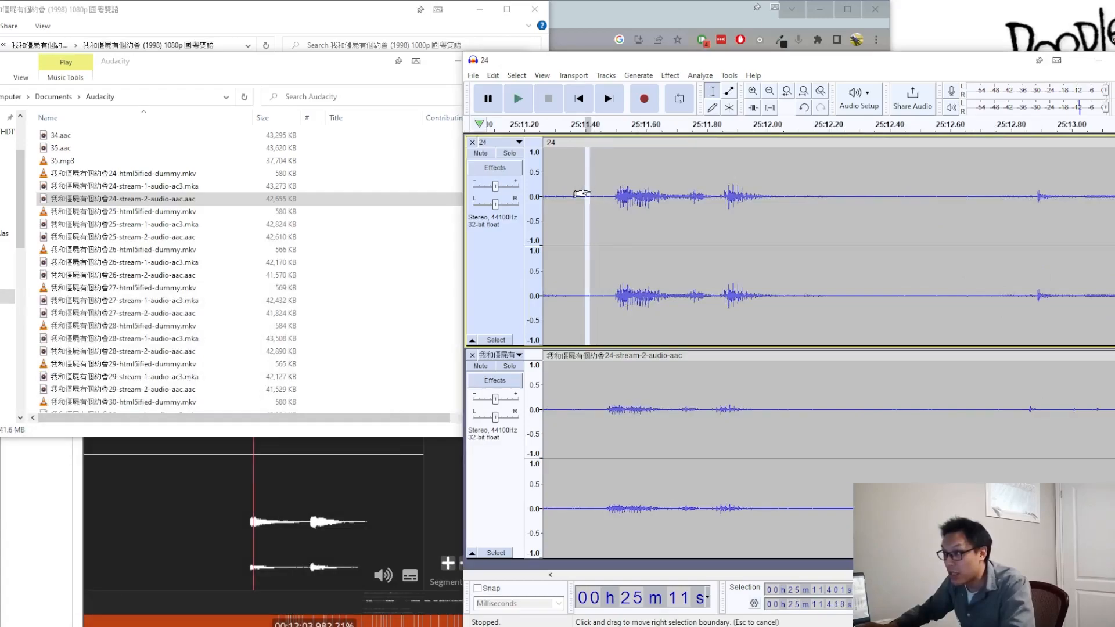
key("Delete")
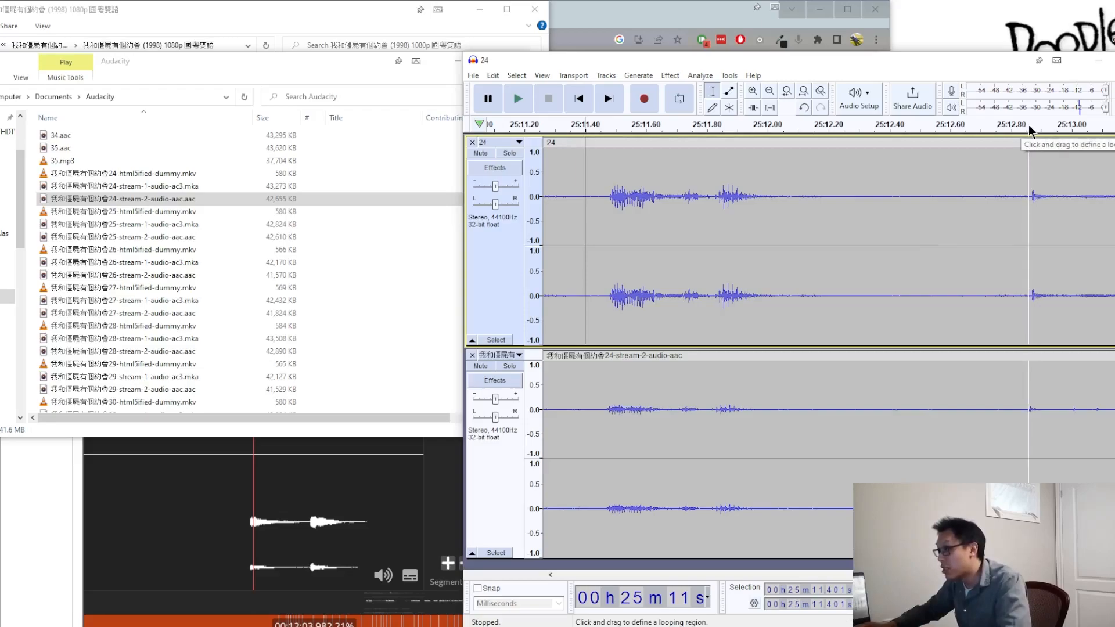
Step: Delete a further tiny sliver of silence from track 24 at about 25:12.799, just before the next onset
left_click(1013, 157)
left_click(1010, 158, "shift")
key("Delete")
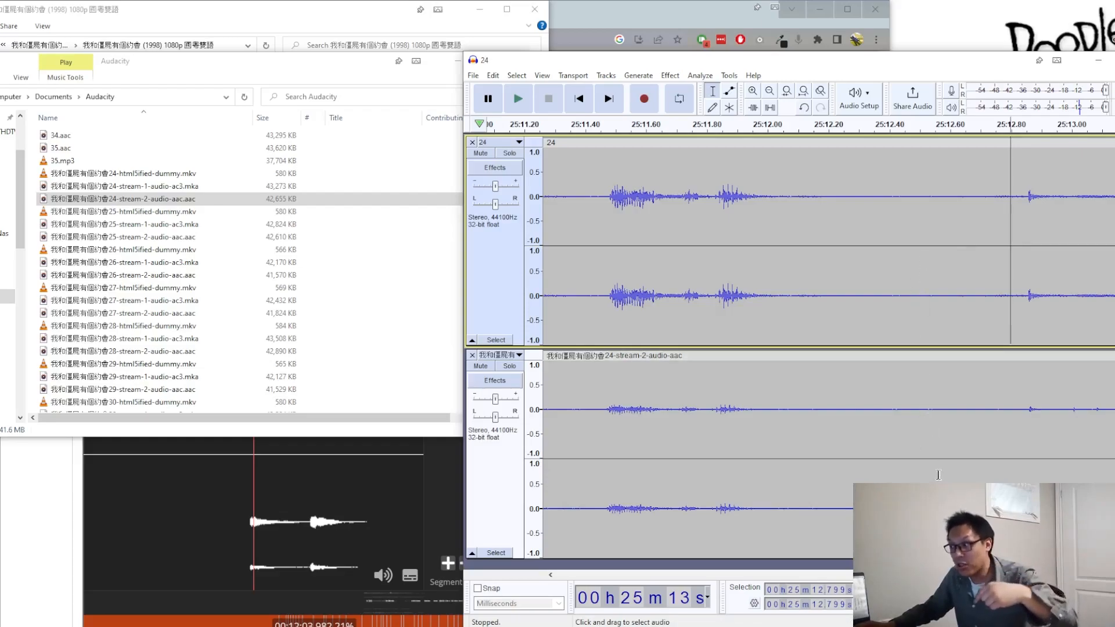
Step: Compare both tracks' peaks around the cuts, from about 25:11 through 25:29, to check their alignment
scroll(806, 524, "down", 3, "ctrl")
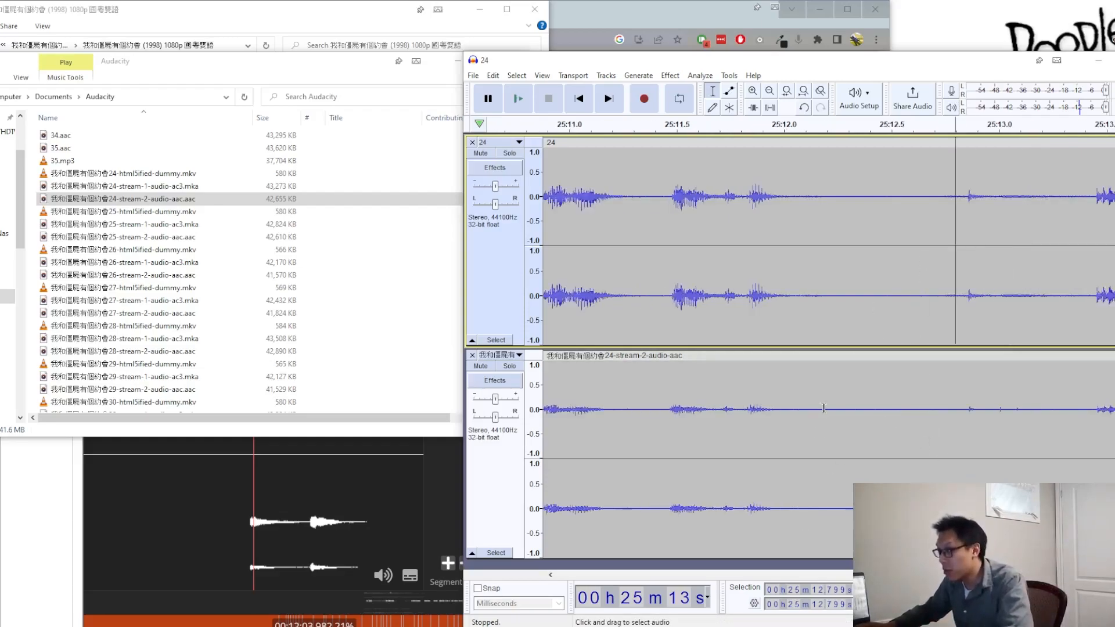
scroll(1032, 325, "up", 1, "ctrl")
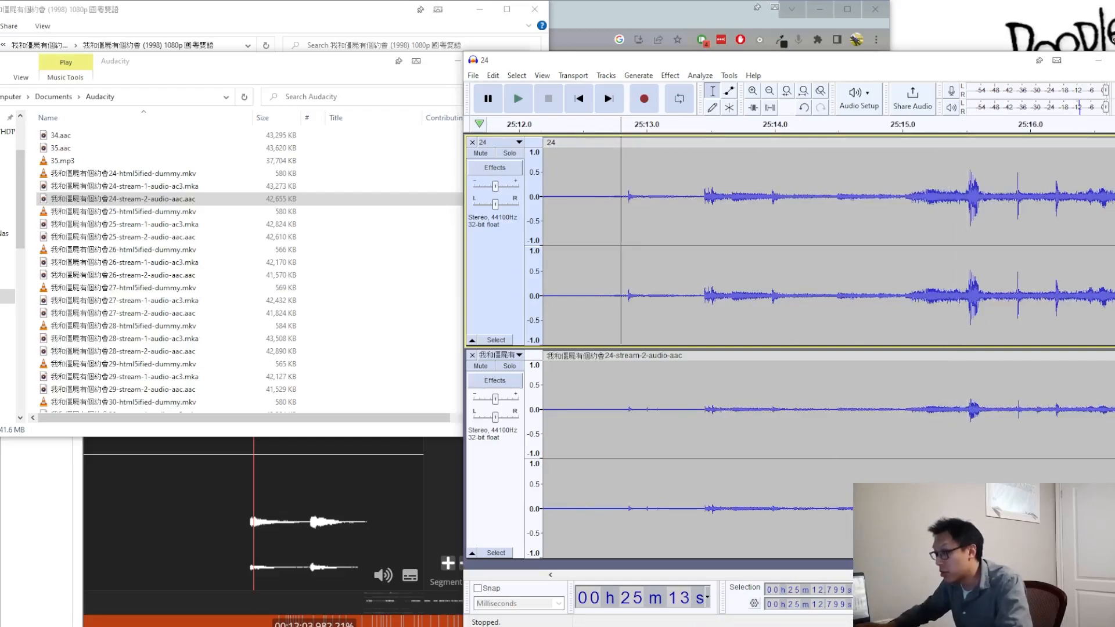
scroll(819, 291, "right", 5)
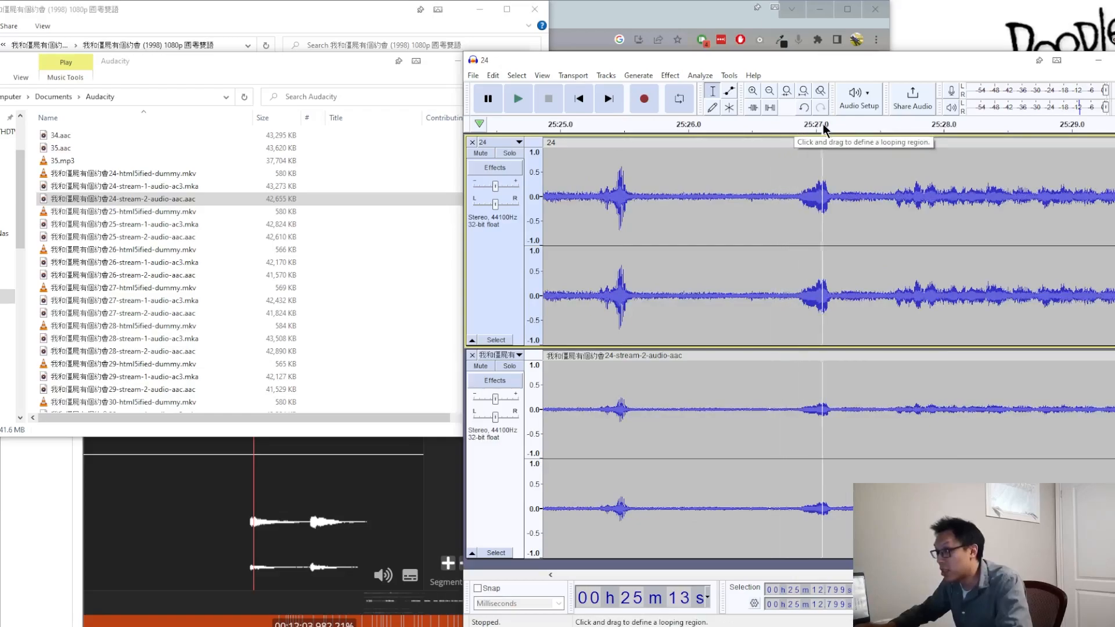
scroll(834, 259, "down", 6)
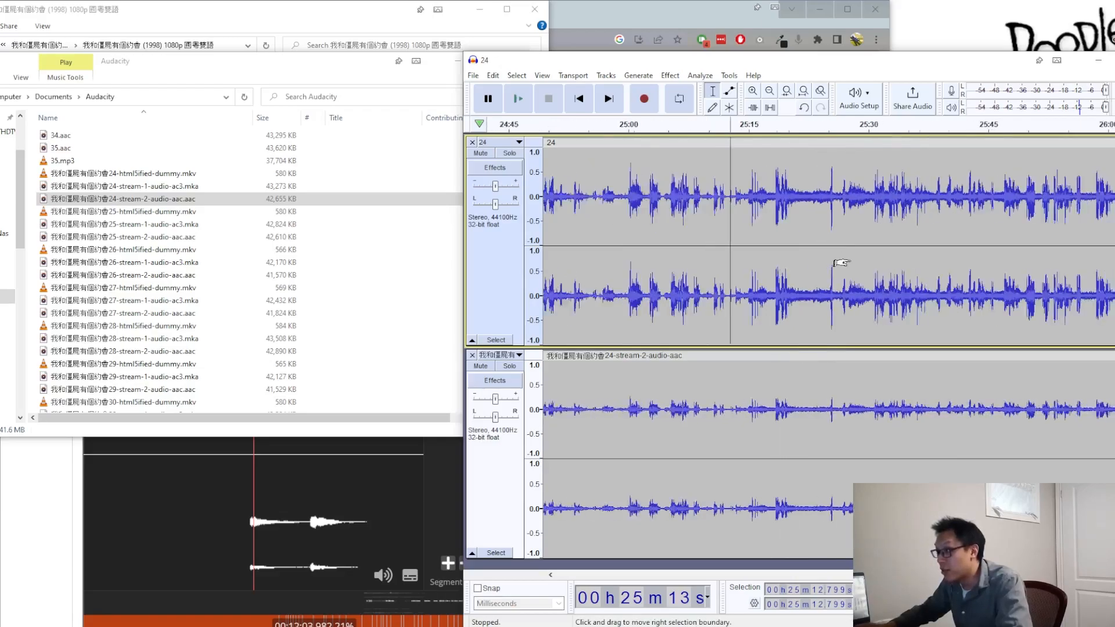
scroll(843, 263, "down", 2)
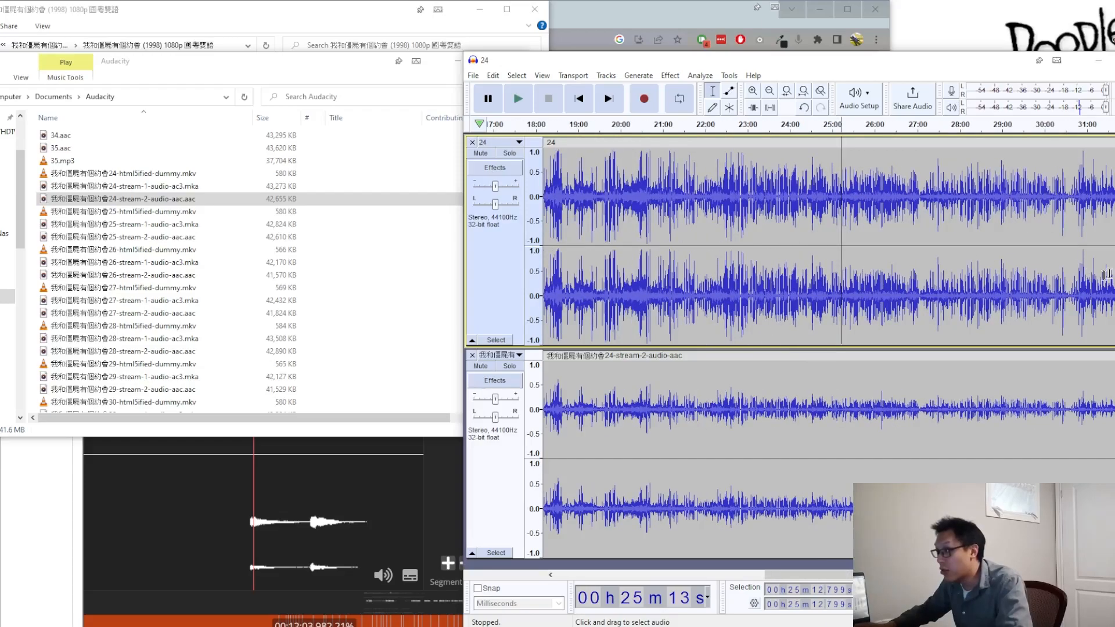
Step: Compare the peaks of both tracks from about 25:30 through the end near 45:30 for any remaining drift
scroll(843, 255, "right", 10)
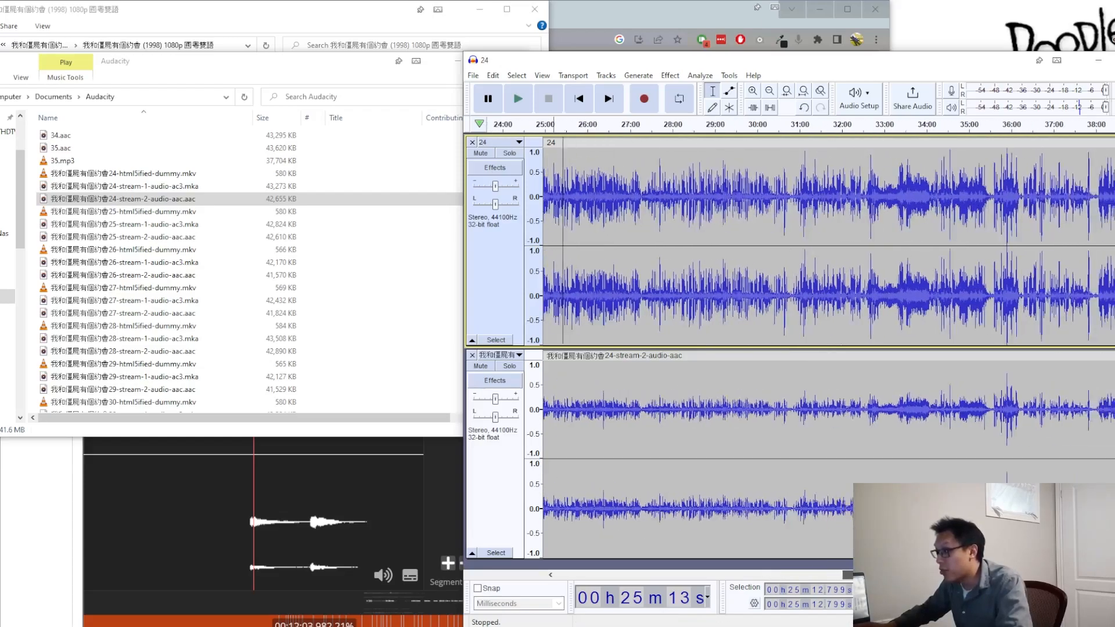
scroll(873, 218, "up", 1)
scroll(877, 218, "up", 3)
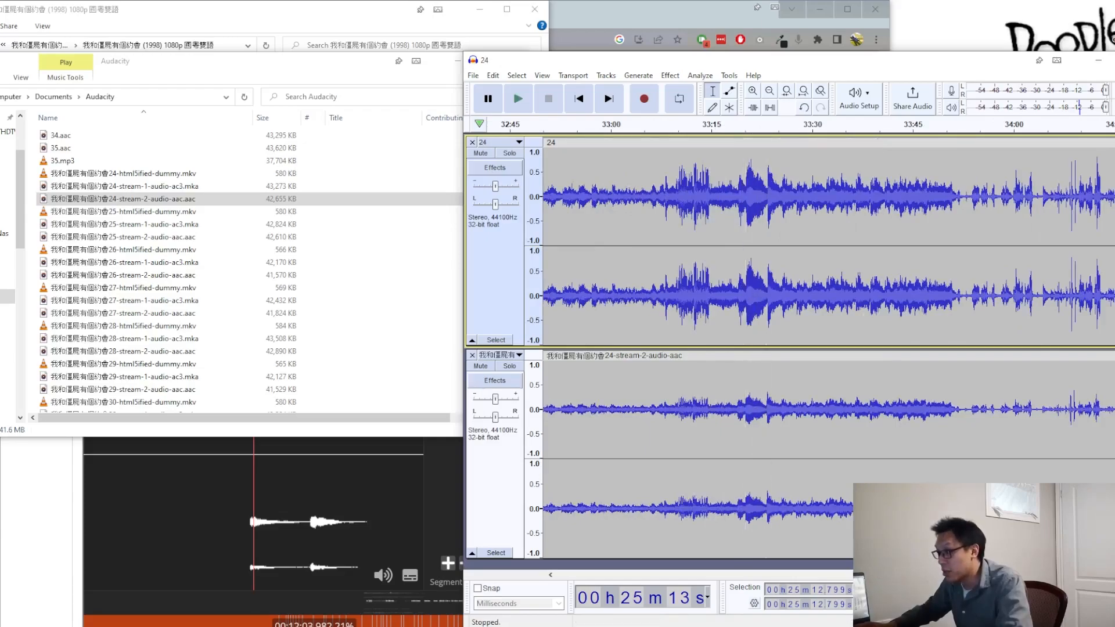
scroll(829, 290, "right", 15)
scroll(814, 244, "left", 1)
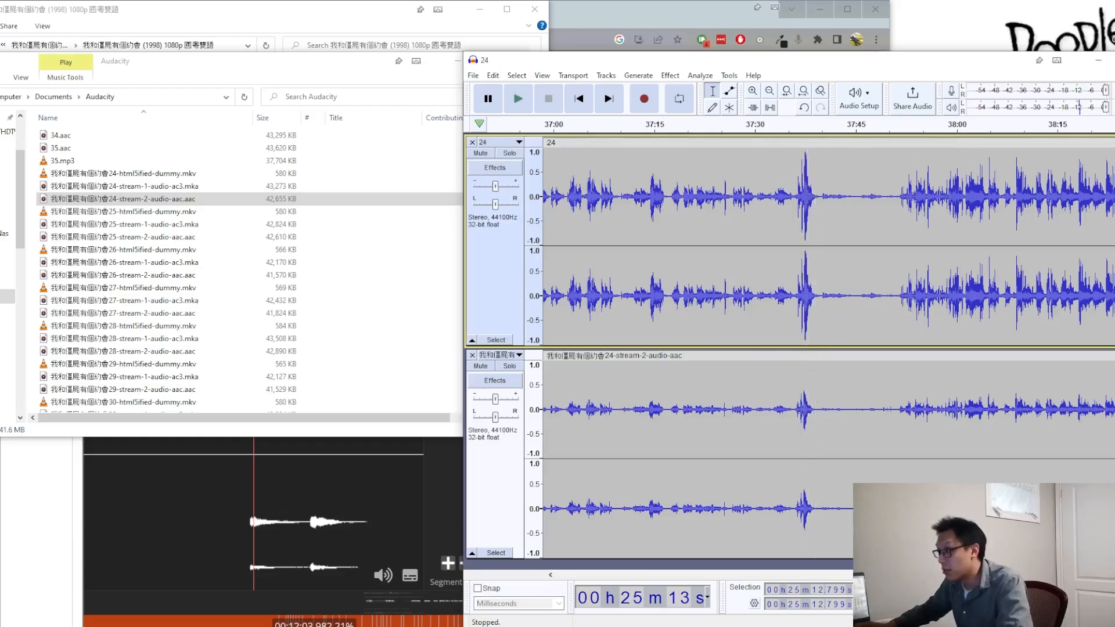
scroll(828, 290, "right", 16)
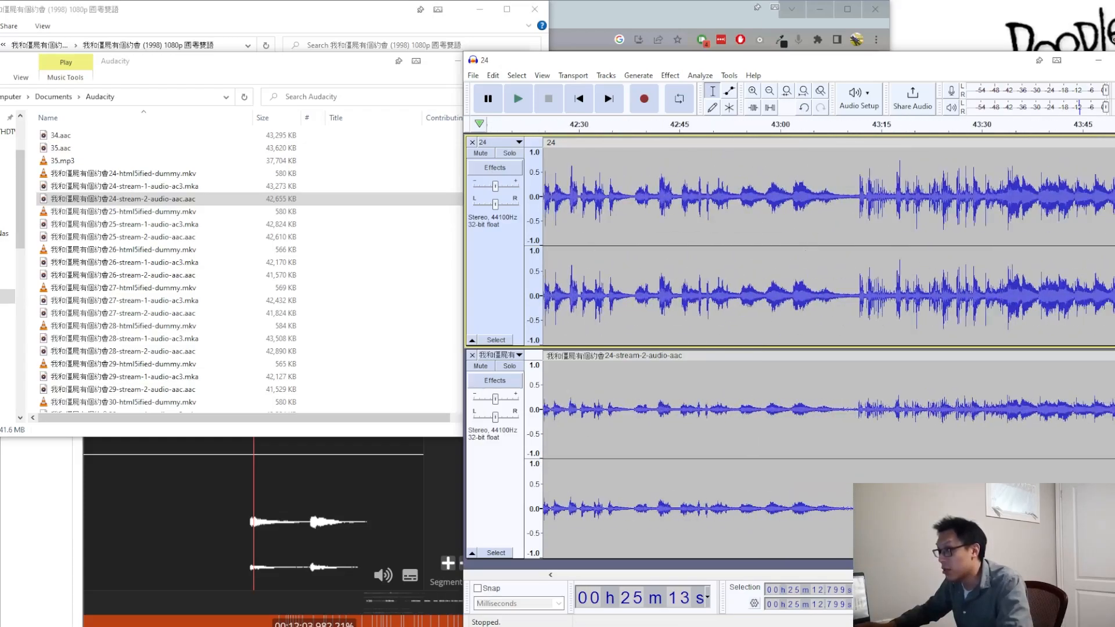
scroll(828, 291, "right", 20)
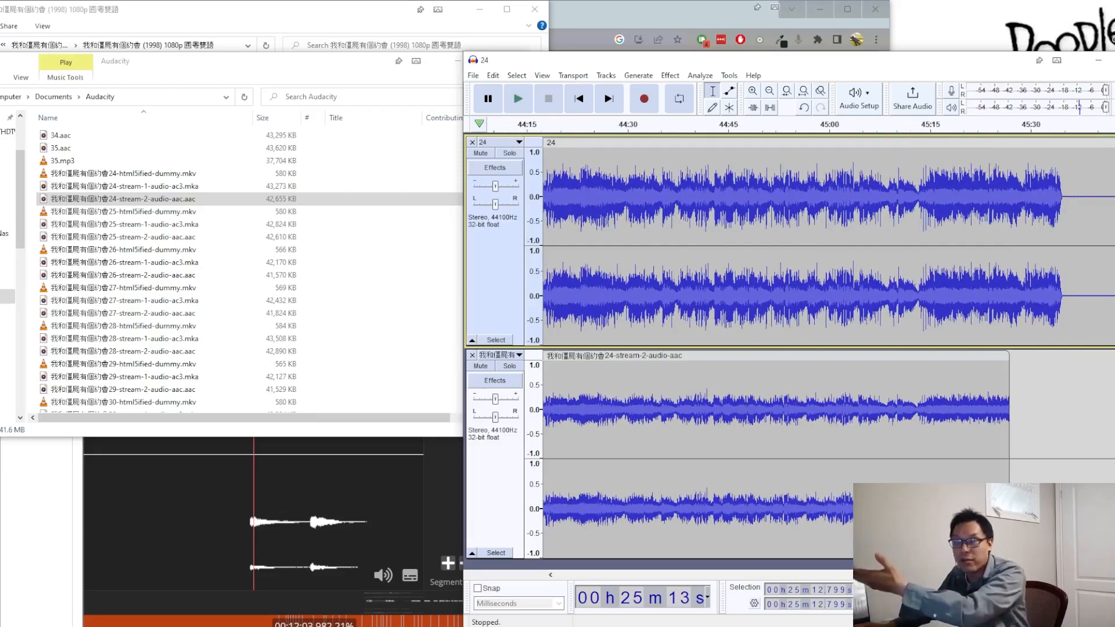
scroll(828, 291, "left", 8)
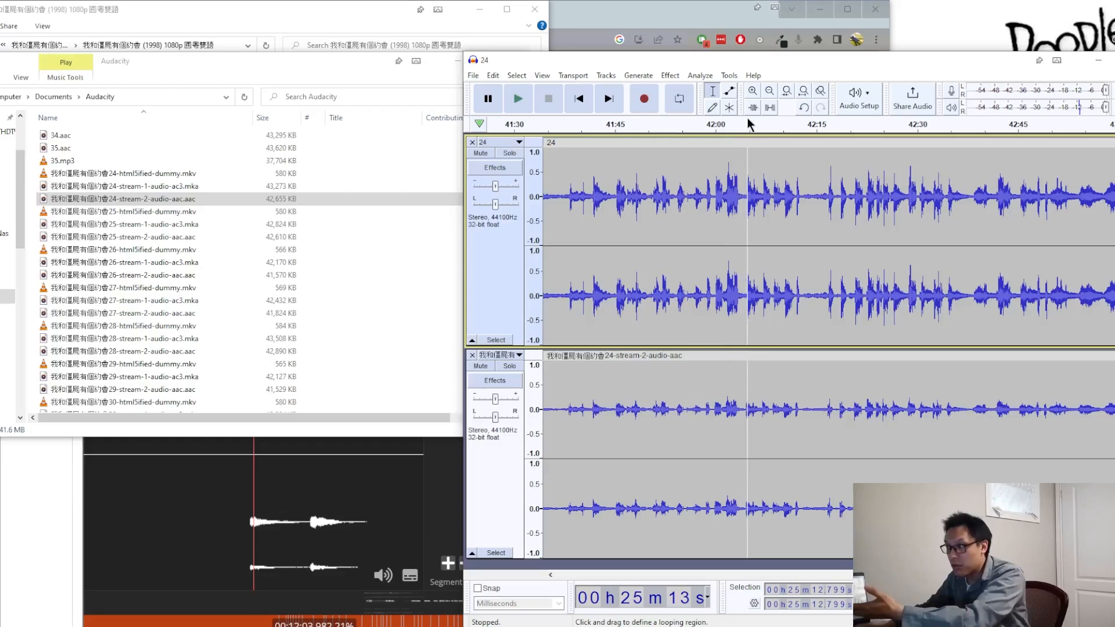
Step: Play both tracks together briefly from the corrected point at about 25:12.8, then stop playback
left_click_drag(1110, 575, 552, 579)
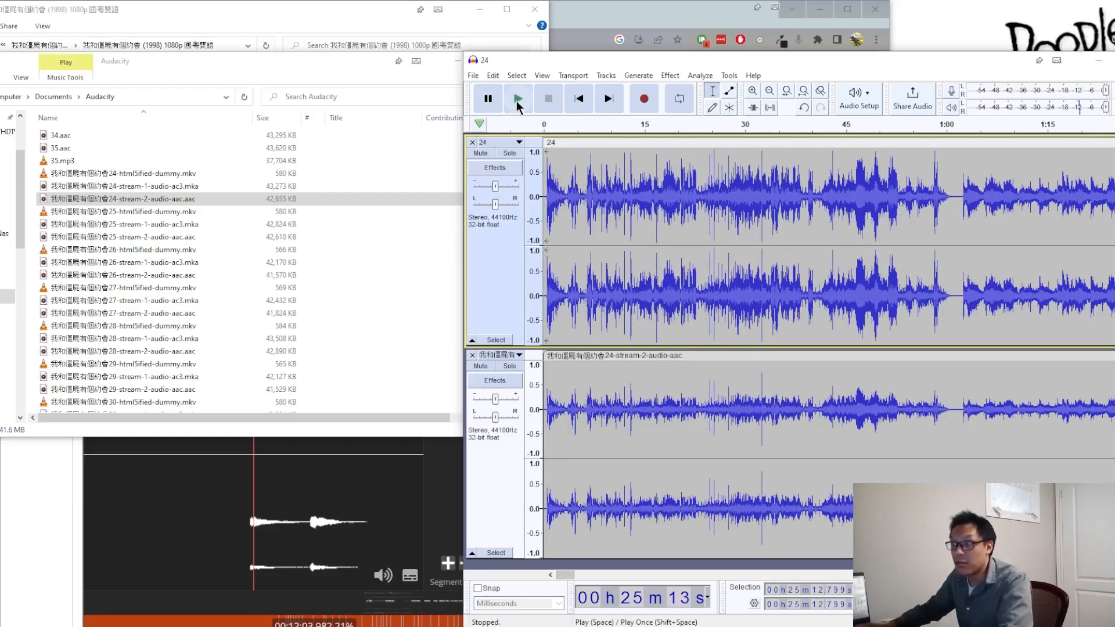
left_click(517, 103)
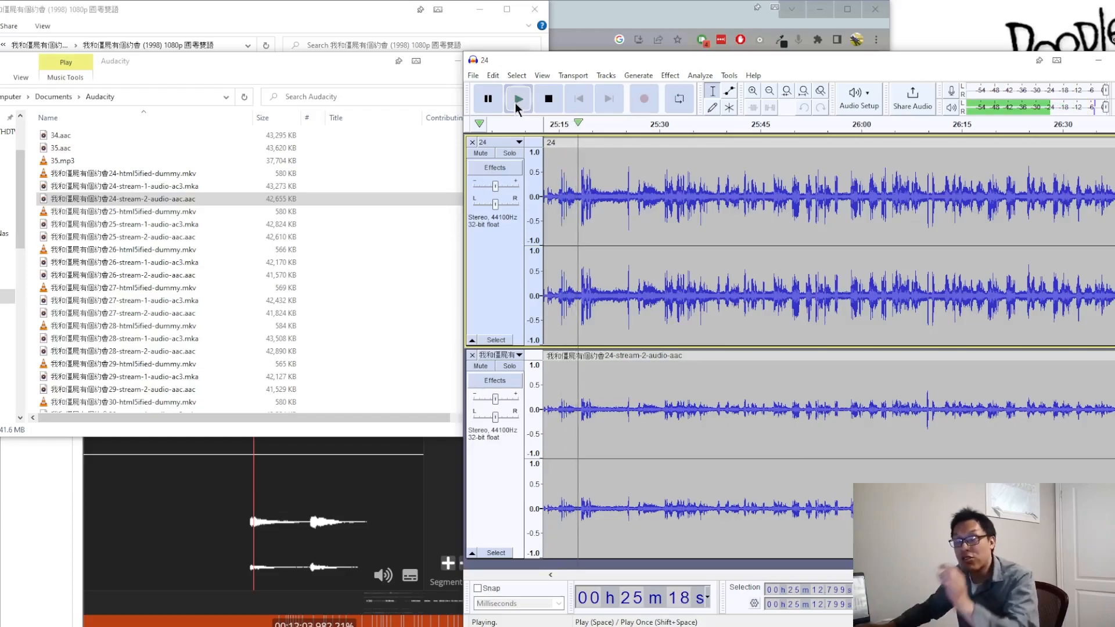
left_click(549, 100)
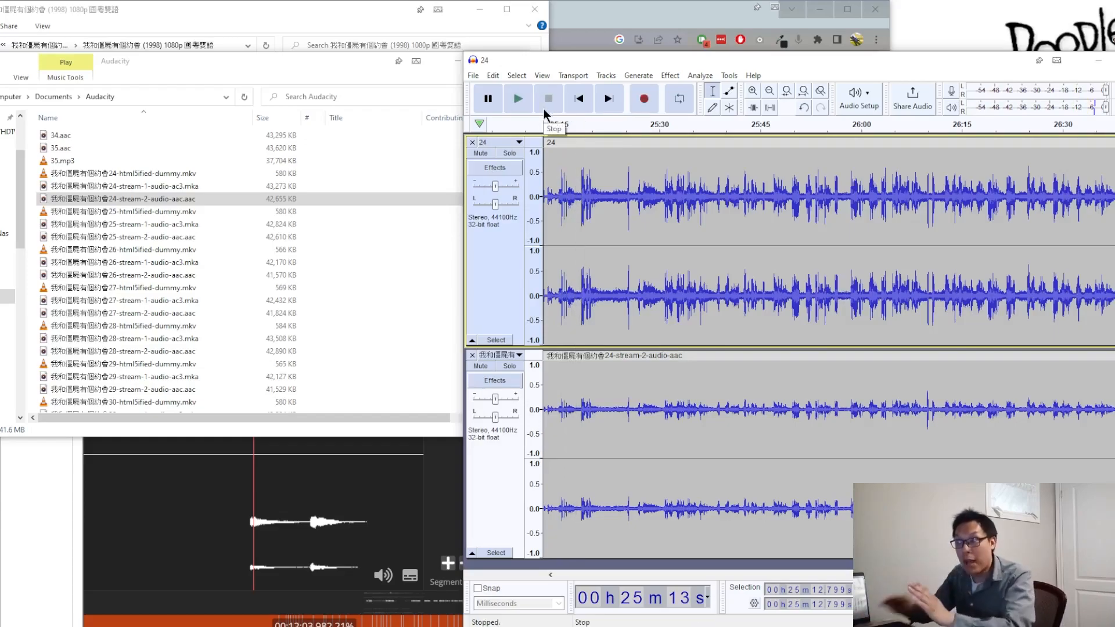
Step: Replay from about 25:12.8, alternately muting and soloing track 24 and the reference track to compare their sound by ear
left_click(518, 99)
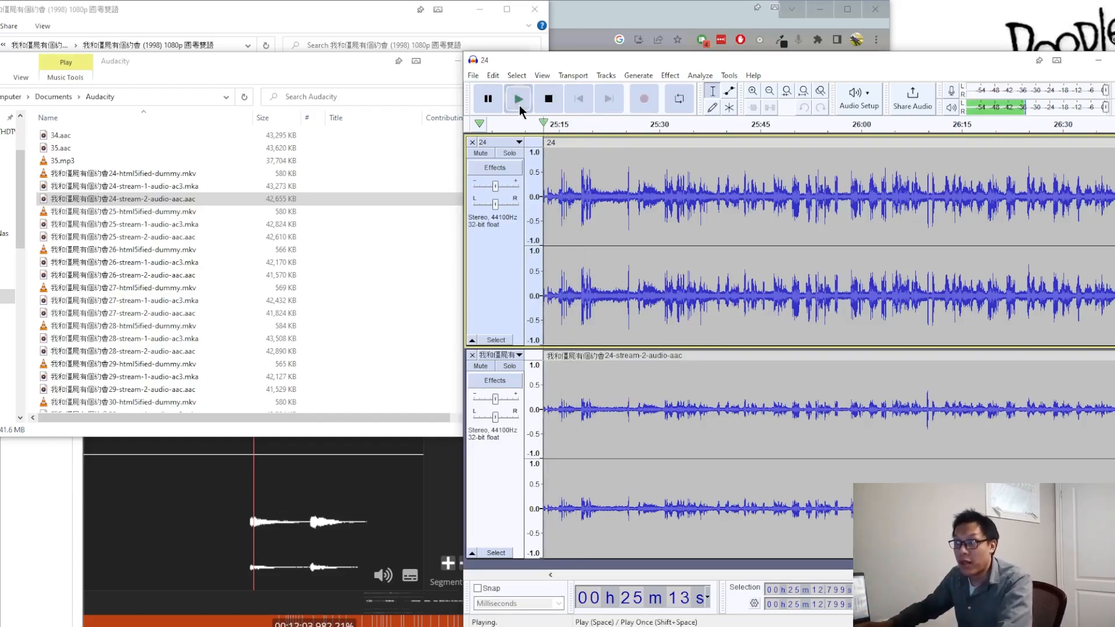
left_click(483, 154)
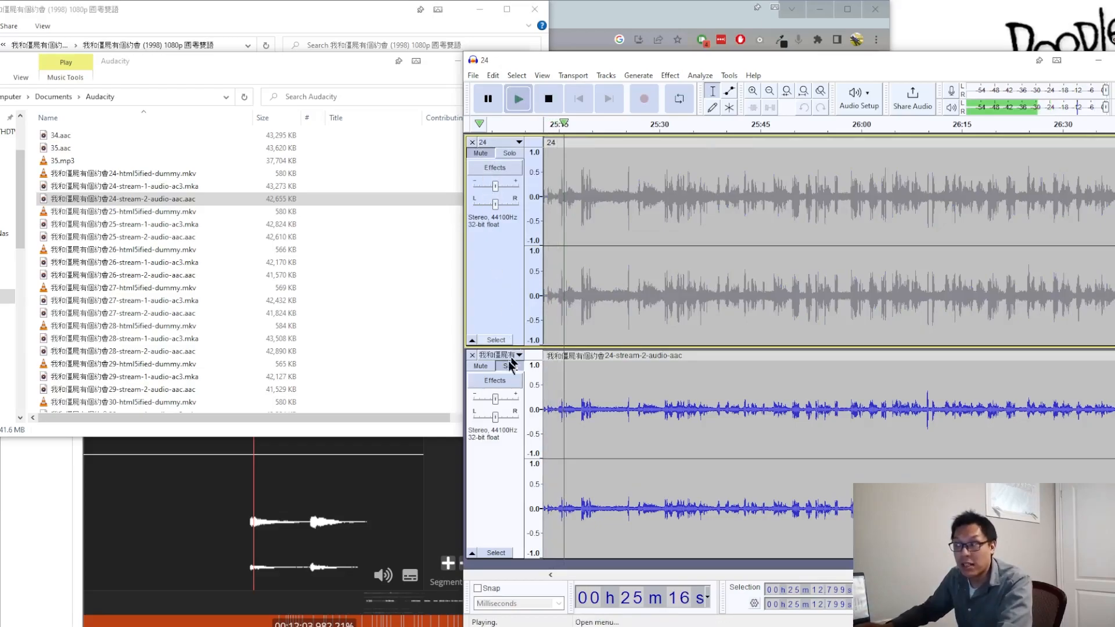
left_click(509, 154)
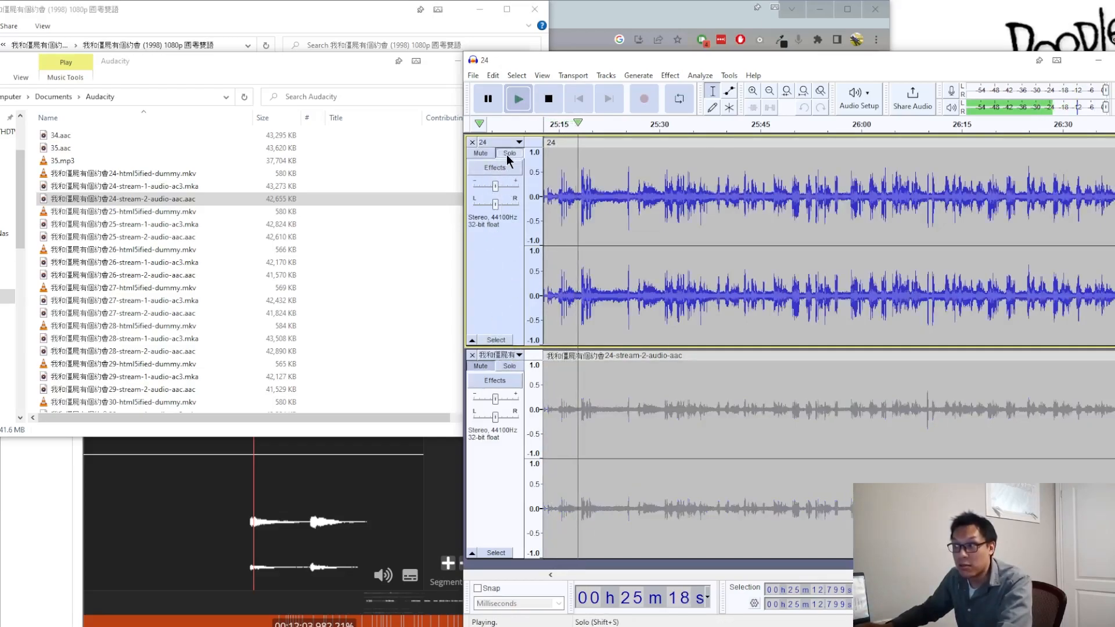
left_click(483, 154)
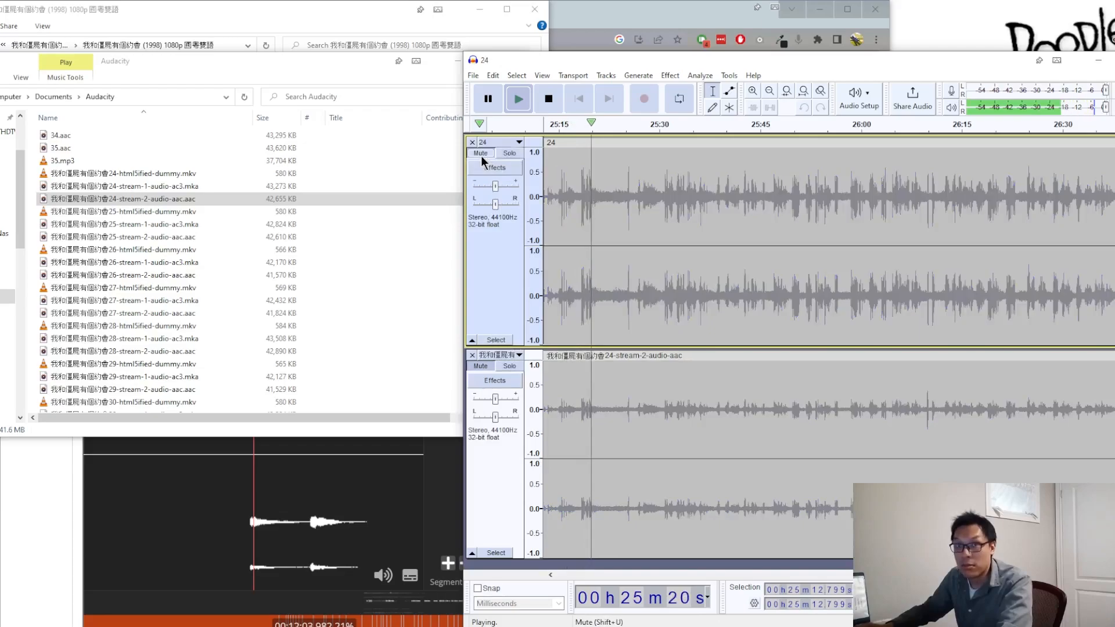
left_click(485, 155)
left_click(511, 367)
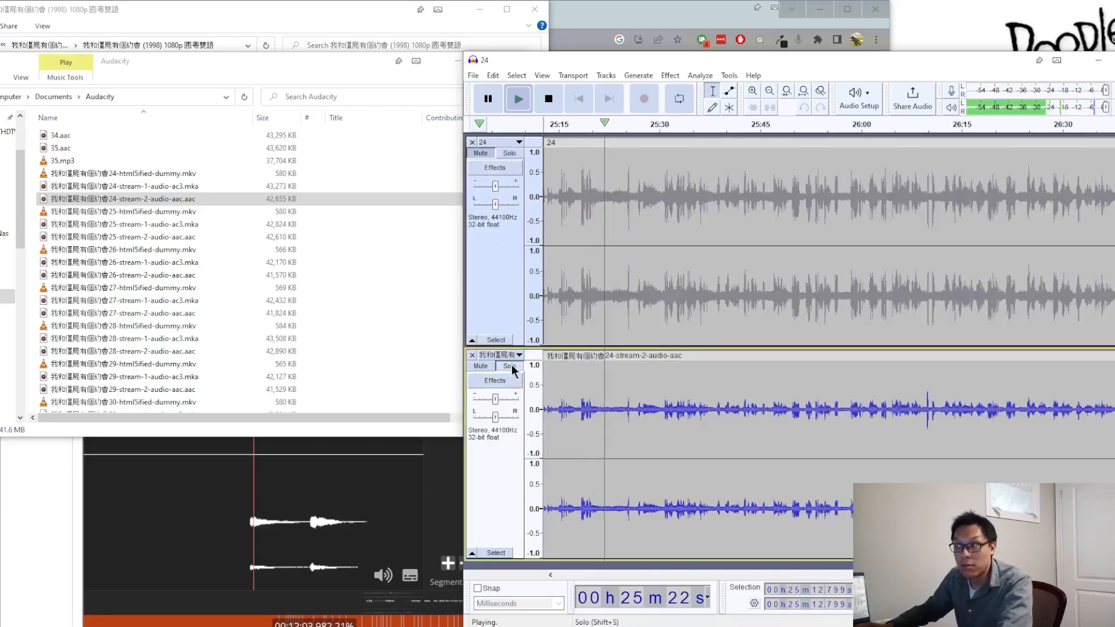
left_click(514, 154)
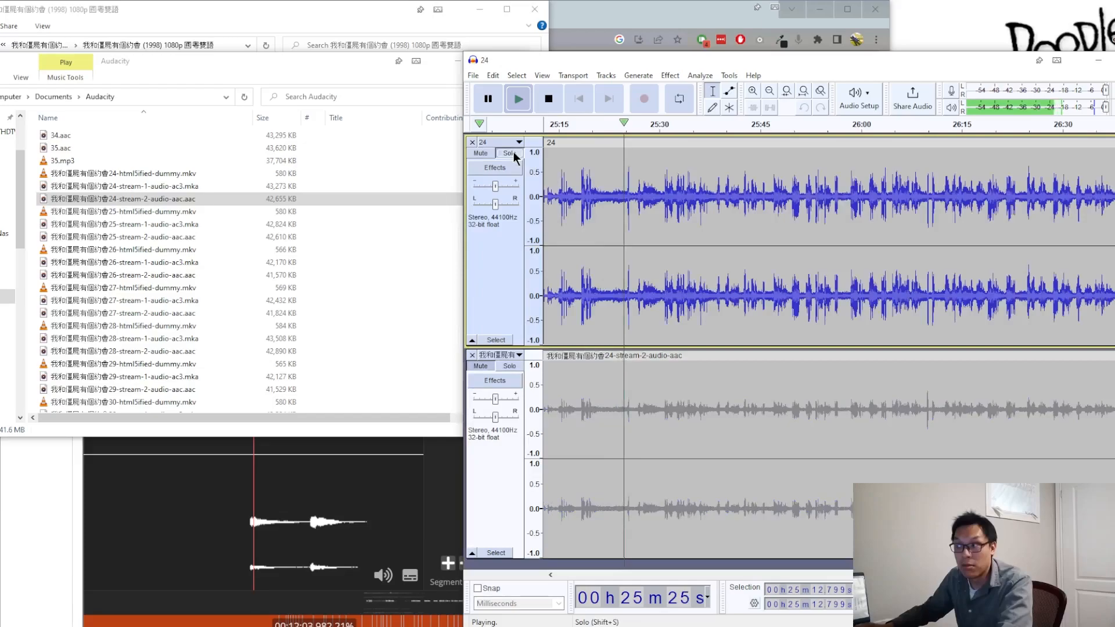
left_click(511, 367)
key("space")
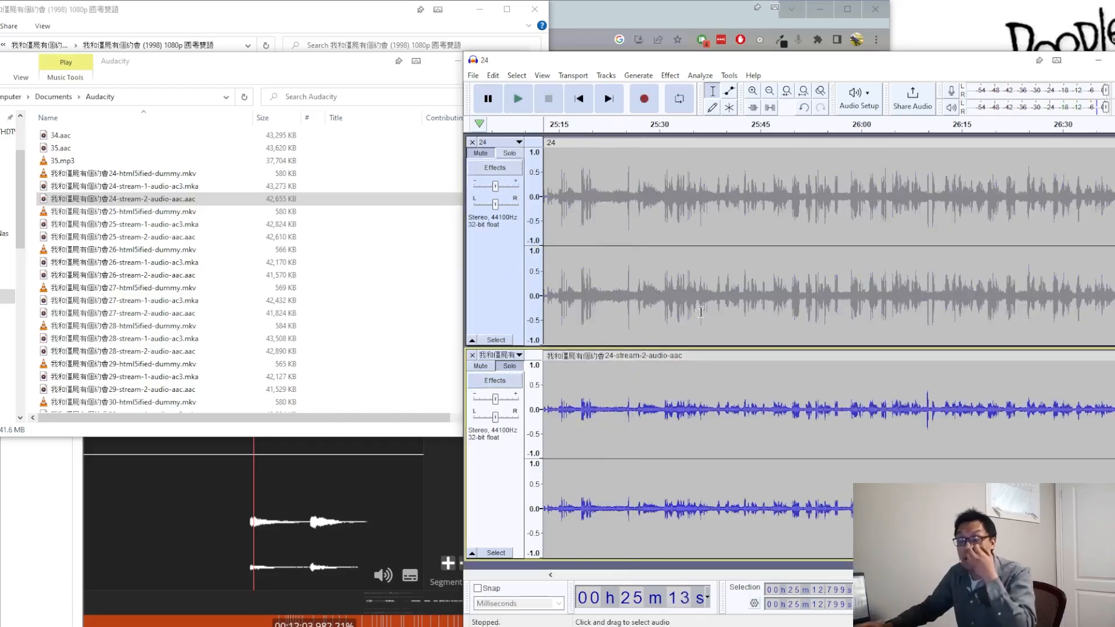
Step: Remove the 24-stream-2-audio-aac reference track and unmute track 24
left_click(472, 356)
left_click(484, 154)
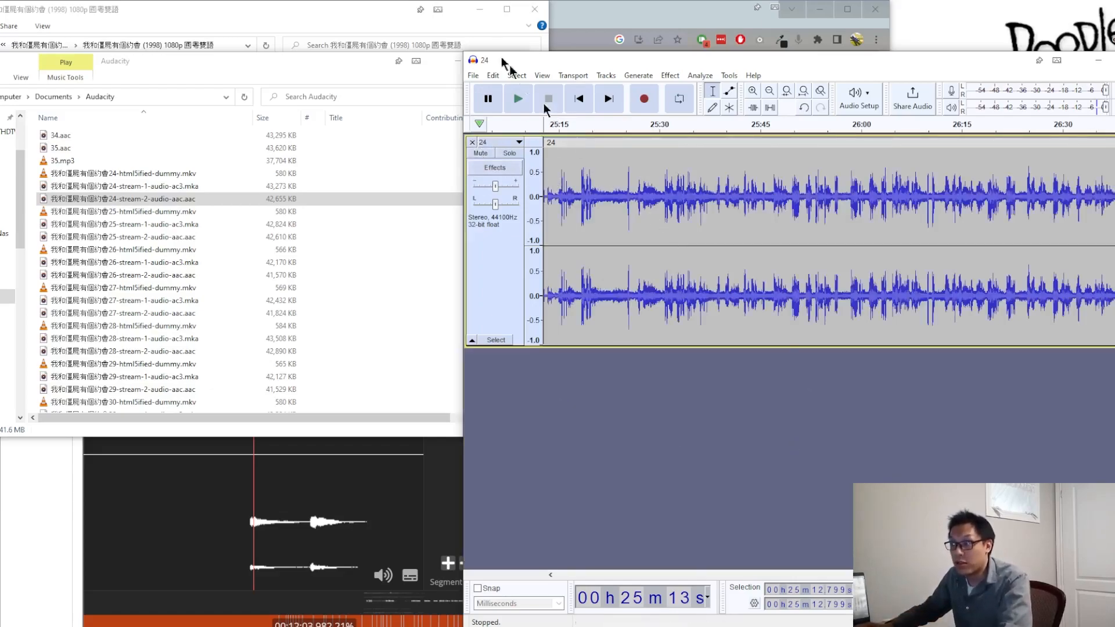
Step: Export the corrected track 24 as the MP3 file 24.mp3 using the Insane preset
left_click(472, 76)
mouse_move(523, 165)
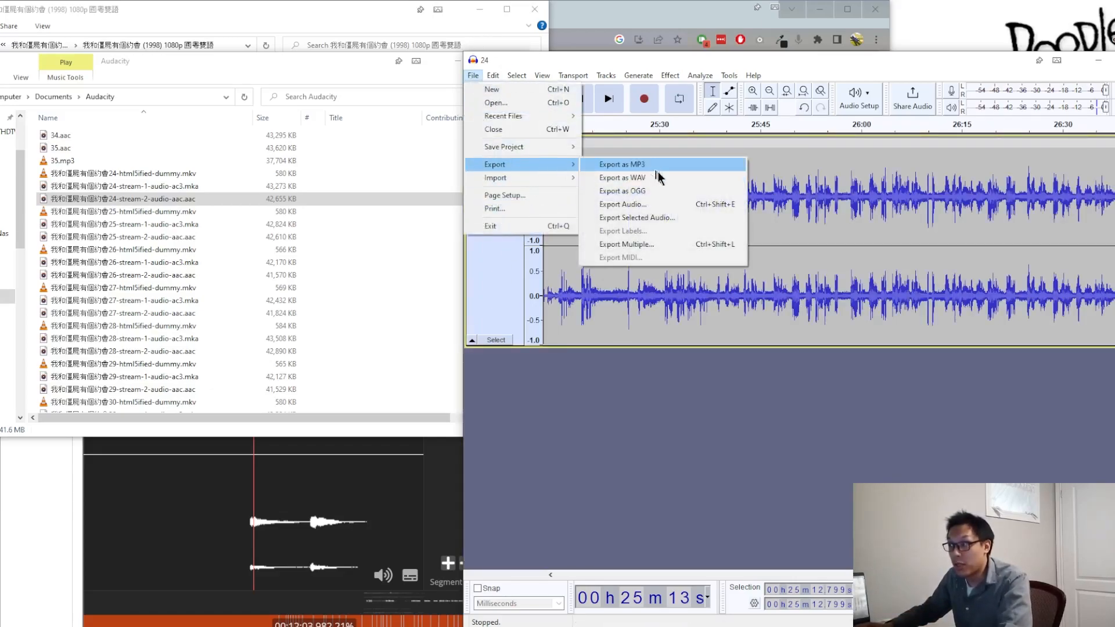
left_click(666, 166)
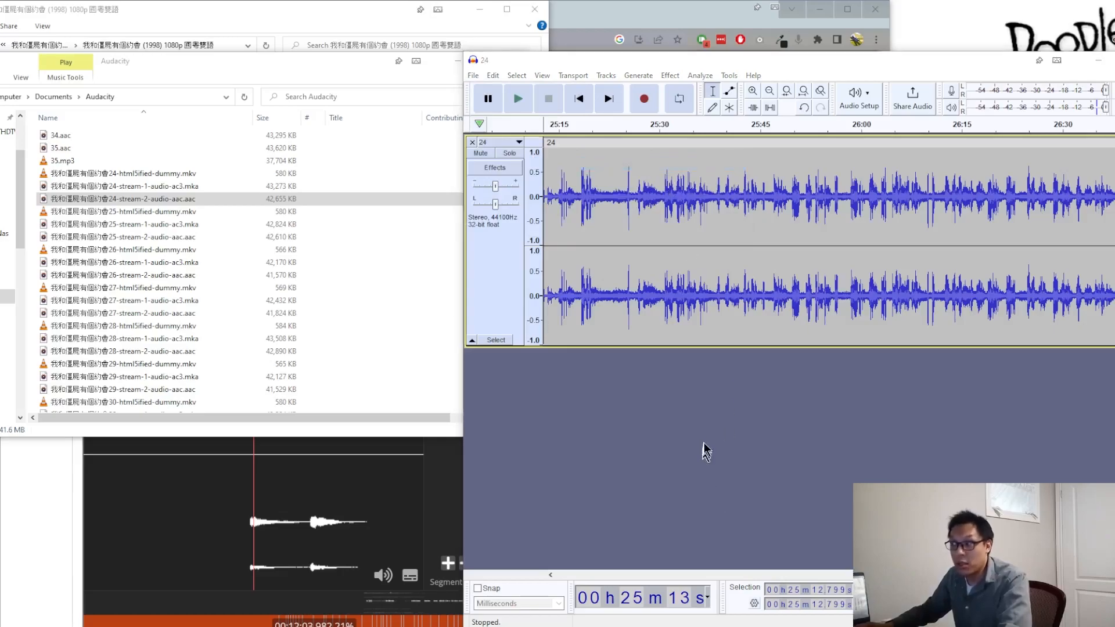
left_click(606, 385)
left_click(604, 398)
left_click(789, 308)
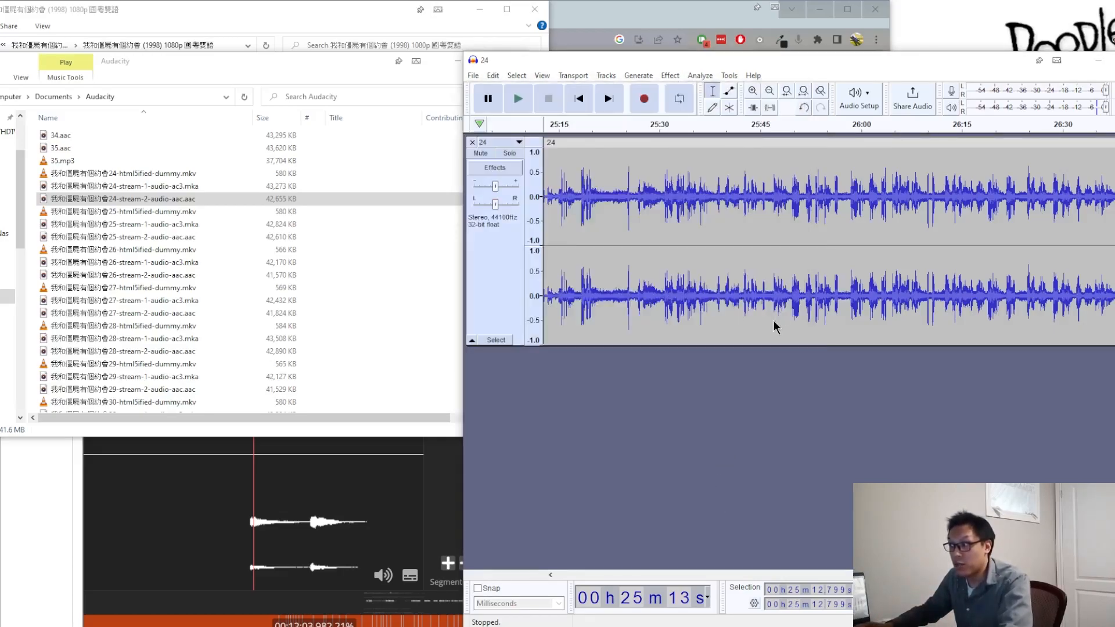
left_click(857, 450)
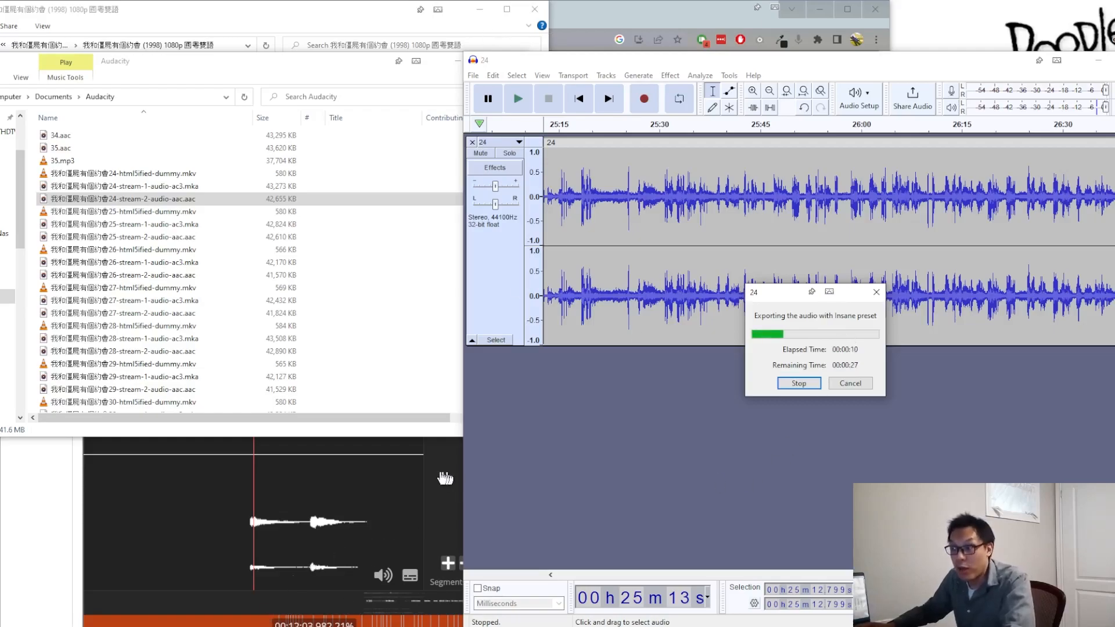
Step: Switch to LosslessCut and include 24.mp3 from Documents\New folder as an additional track of the episode 24 video
left_click(407, 624)
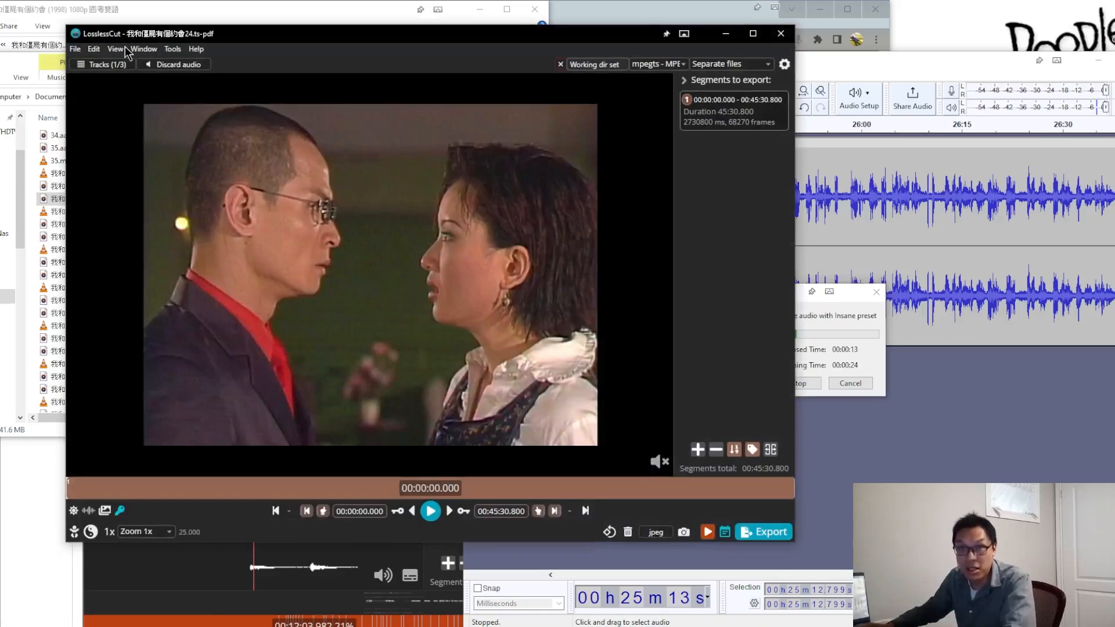
left_click(97, 65)
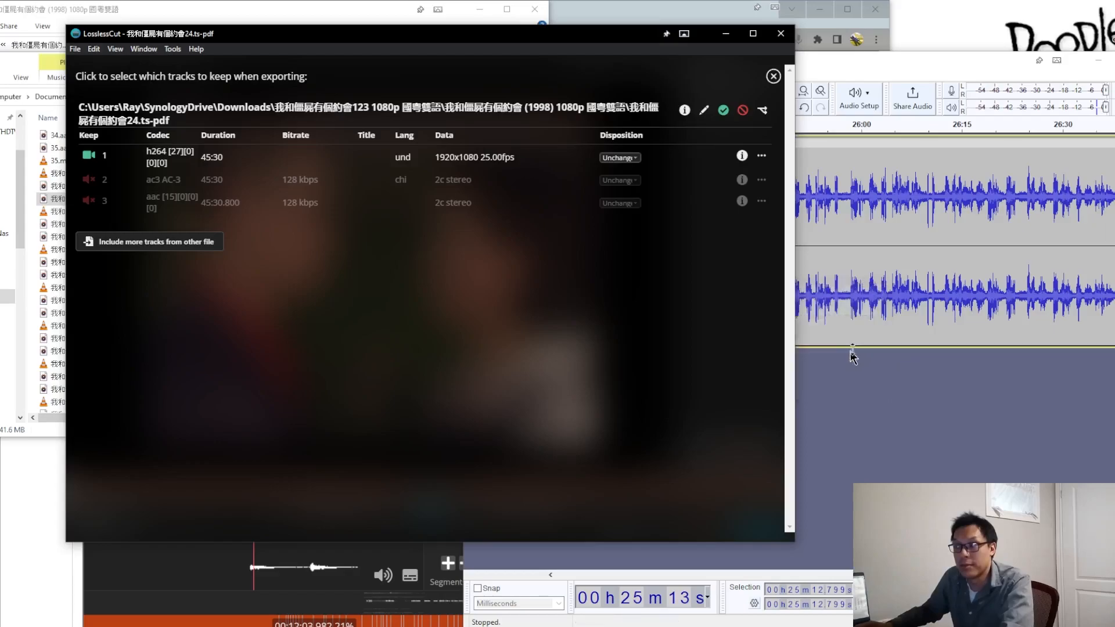
left_click(159, 243)
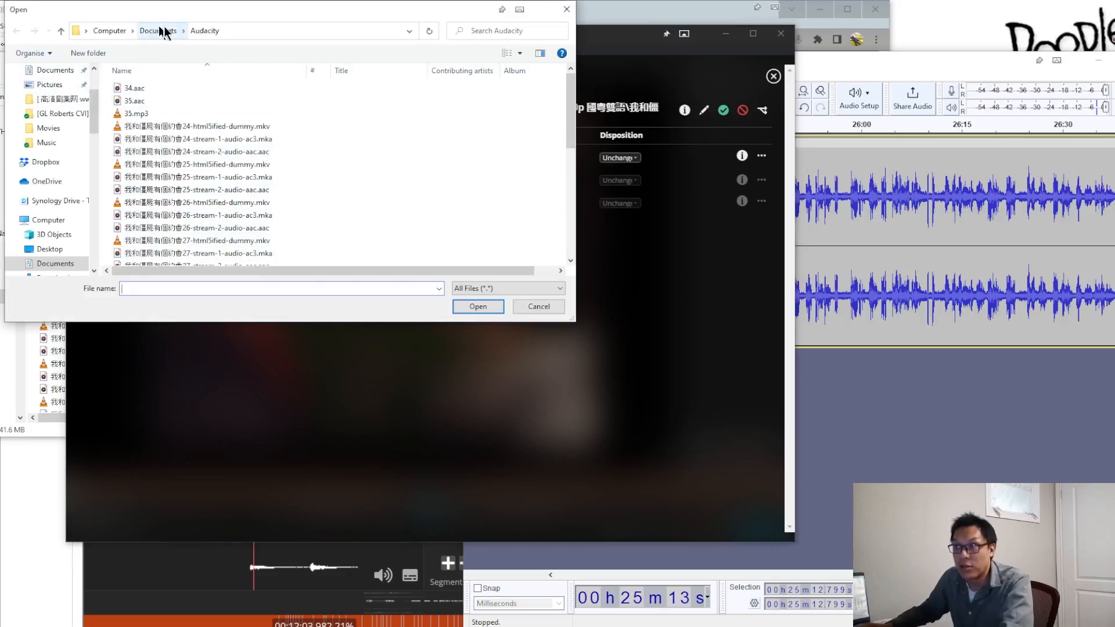
double_click(160, 241)
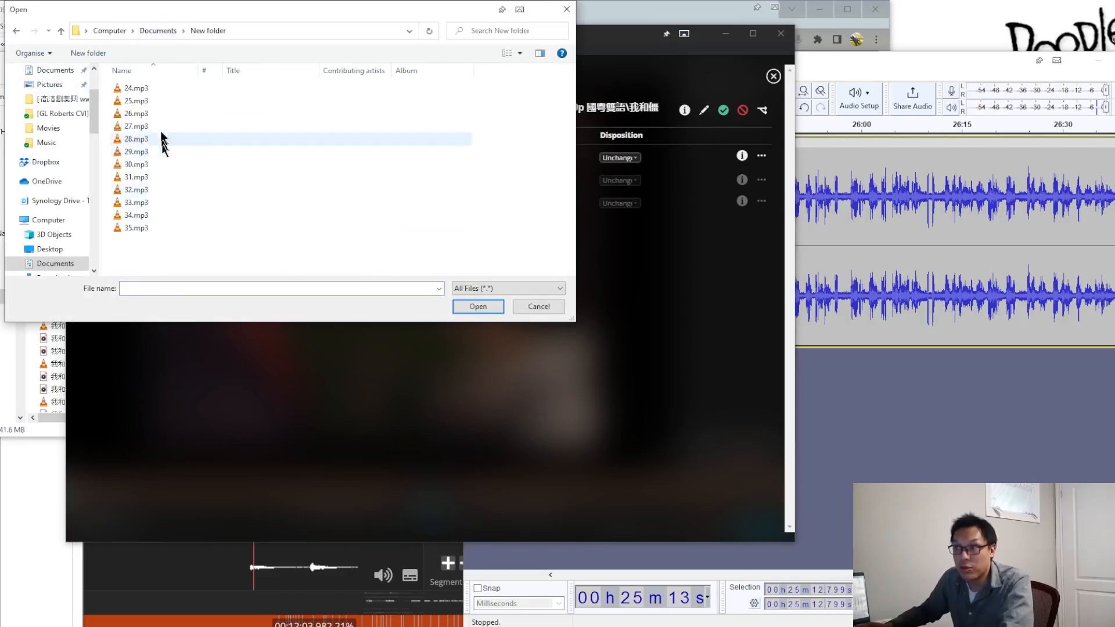
left_click(165, 89)
left_click(466, 309)
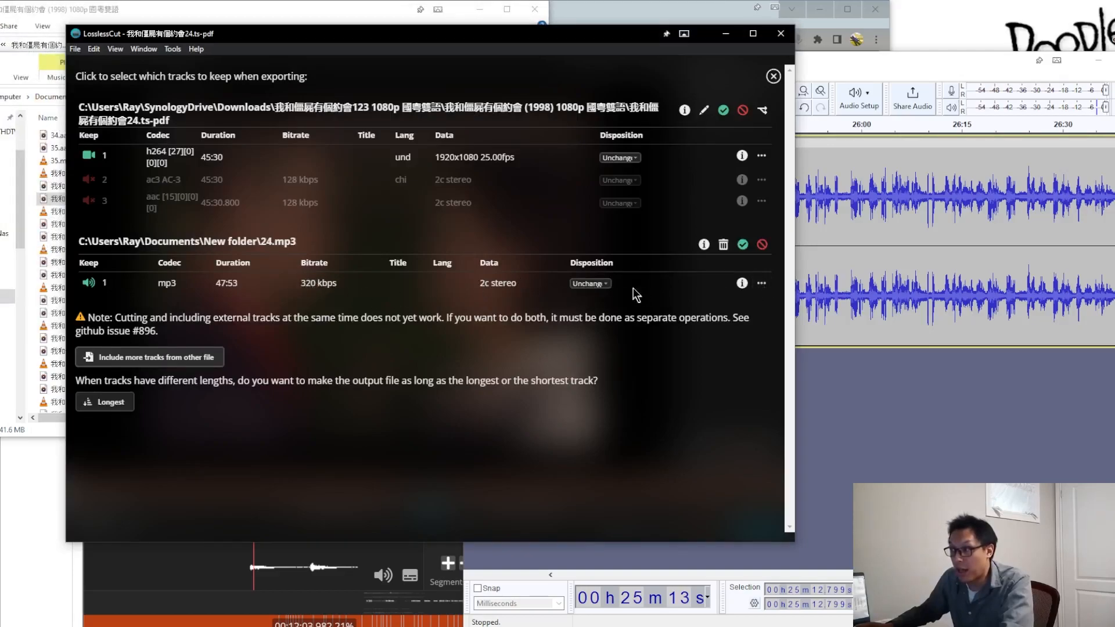
Step: Add a title metadata tag with the value Cantonese to the 24.mp3 audio track
left_click(765, 285)
left_click(726, 313)
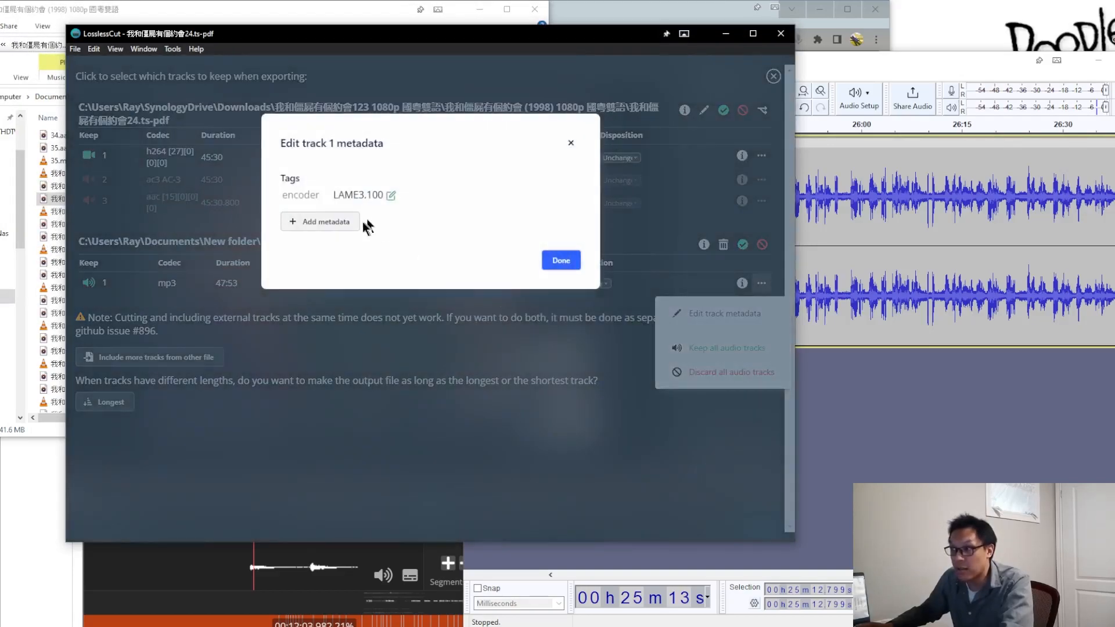
left_click(325, 224)
type("title")
left_click(401, 353)
left_click(425, 219)
type("Cantonese")
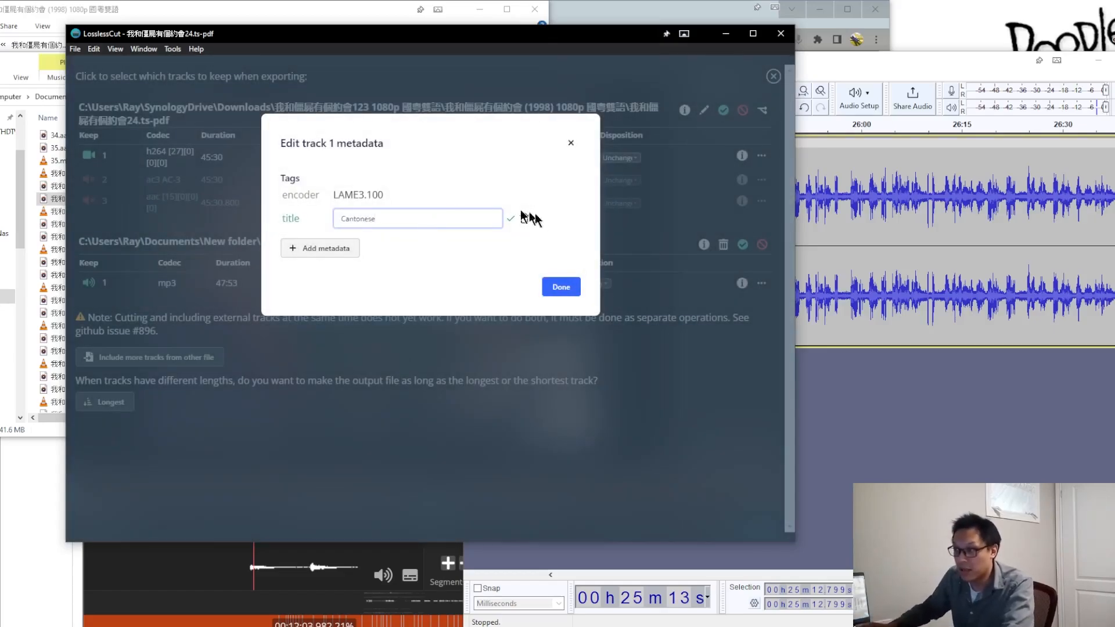
left_click(509, 220)
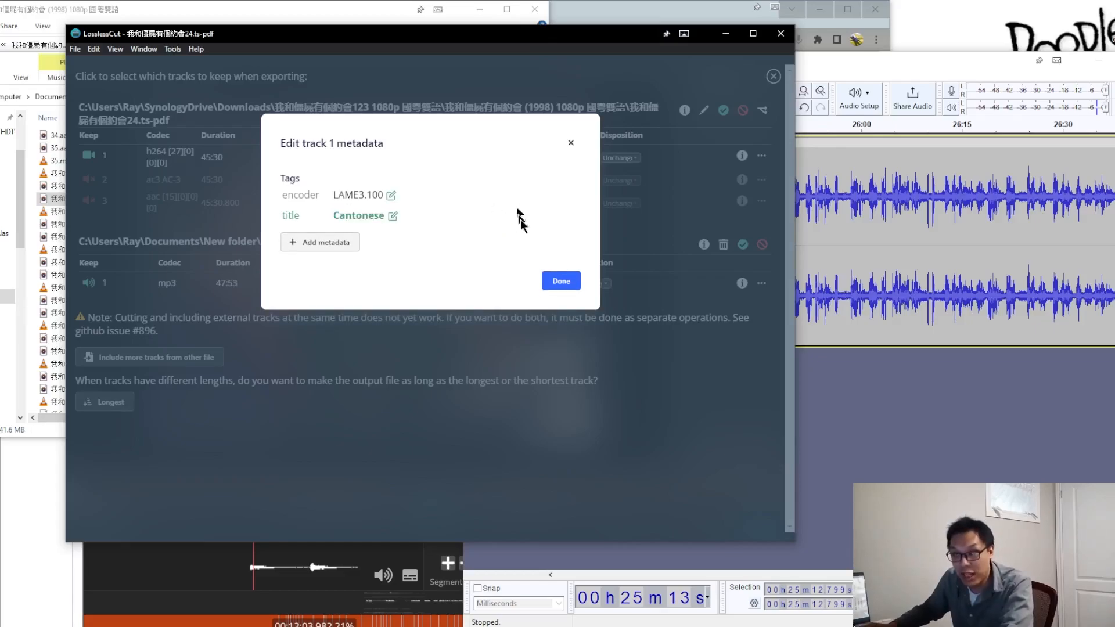
left_click(562, 282)
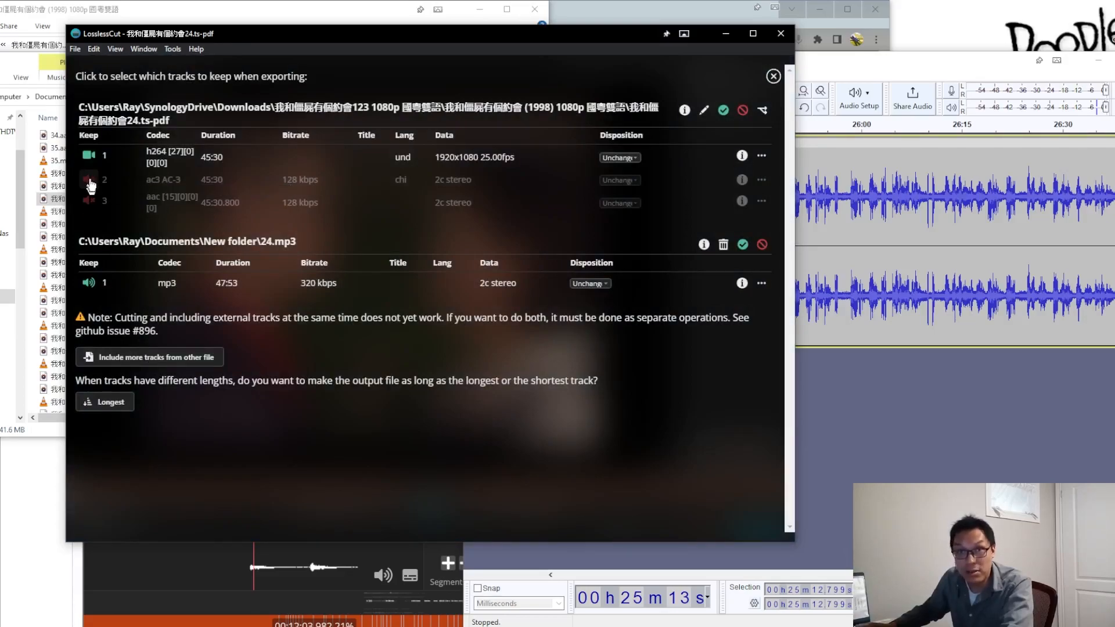
Step: Include 我和僵屍有個約會24-stream-2-audio-aac.aac from Documents\Audacity as another additional track
left_click(143, 357)
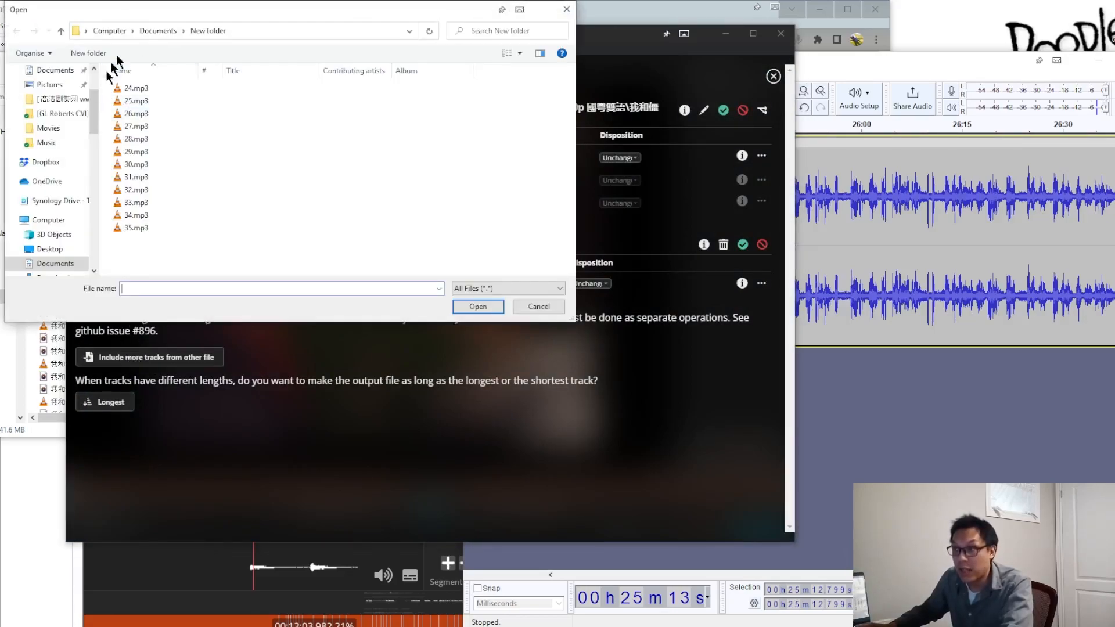
left_click(158, 31)
double_click(152, 102)
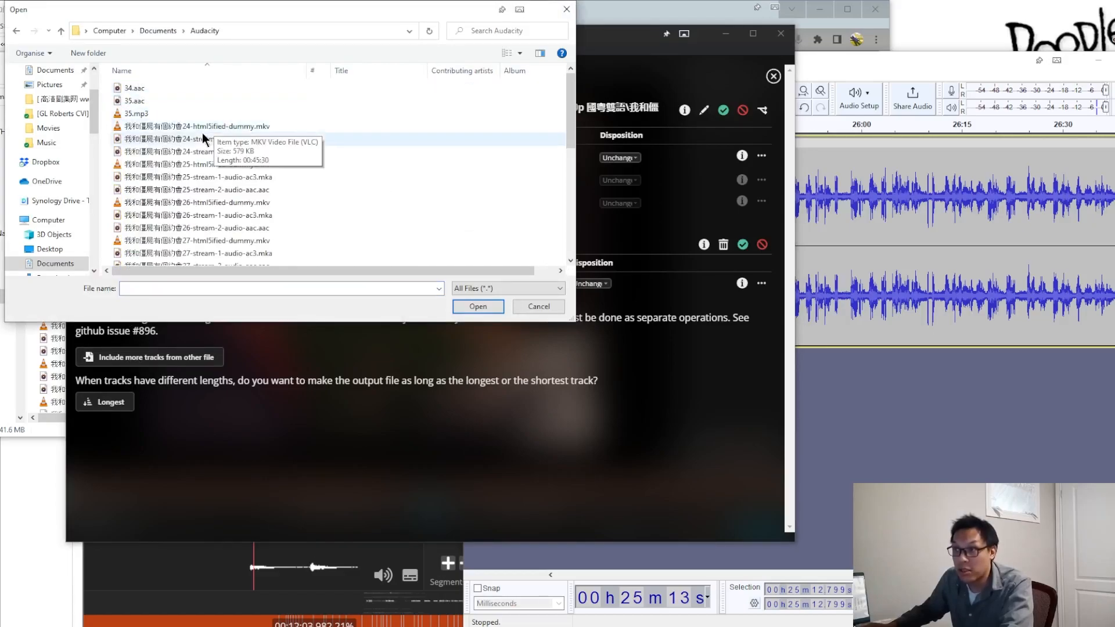
left_click(217, 154)
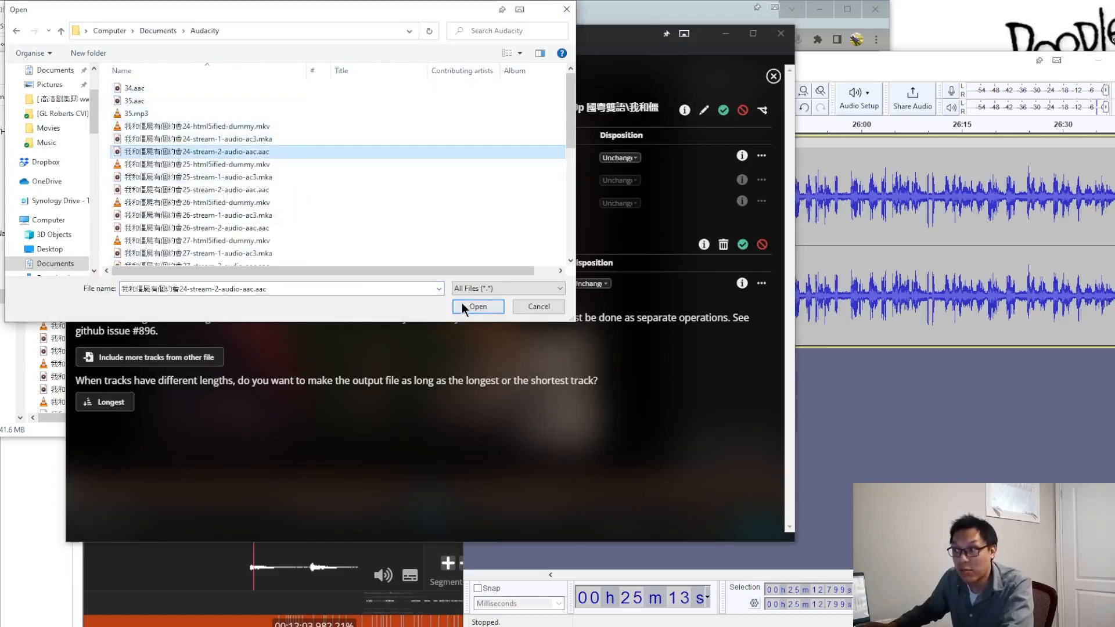
left_click(465, 305)
Step: Add a title metadata tag with the value Cantonese_Low to the stream-2 AAC track
left_click(762, 362)
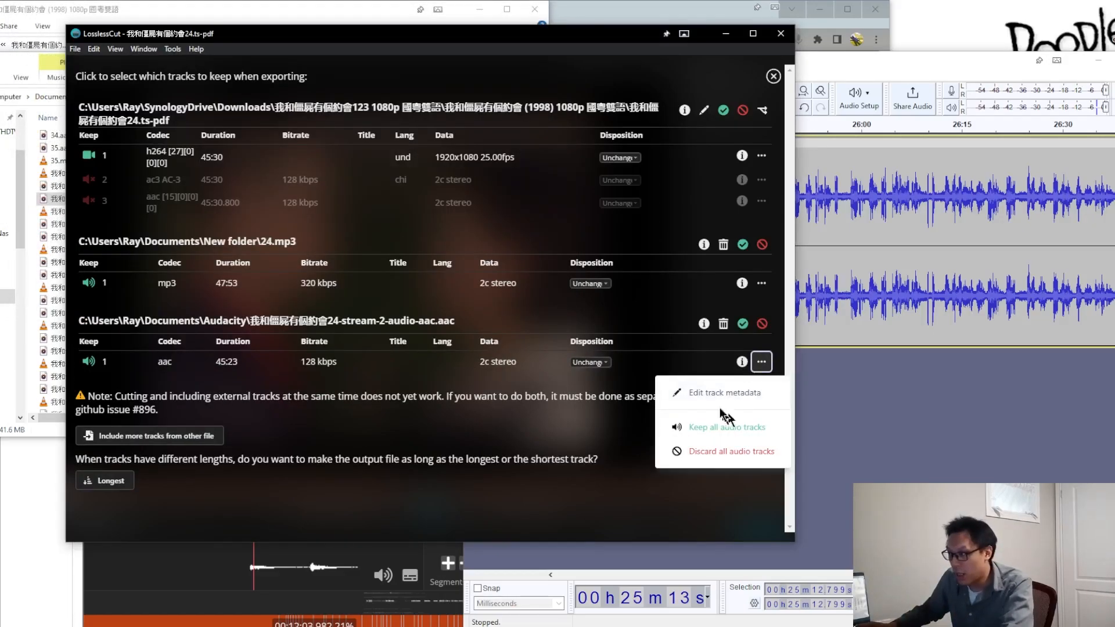
left_click(725, 392)
left_click(314, 200)
type("title")
key("Return")
type("Ca")
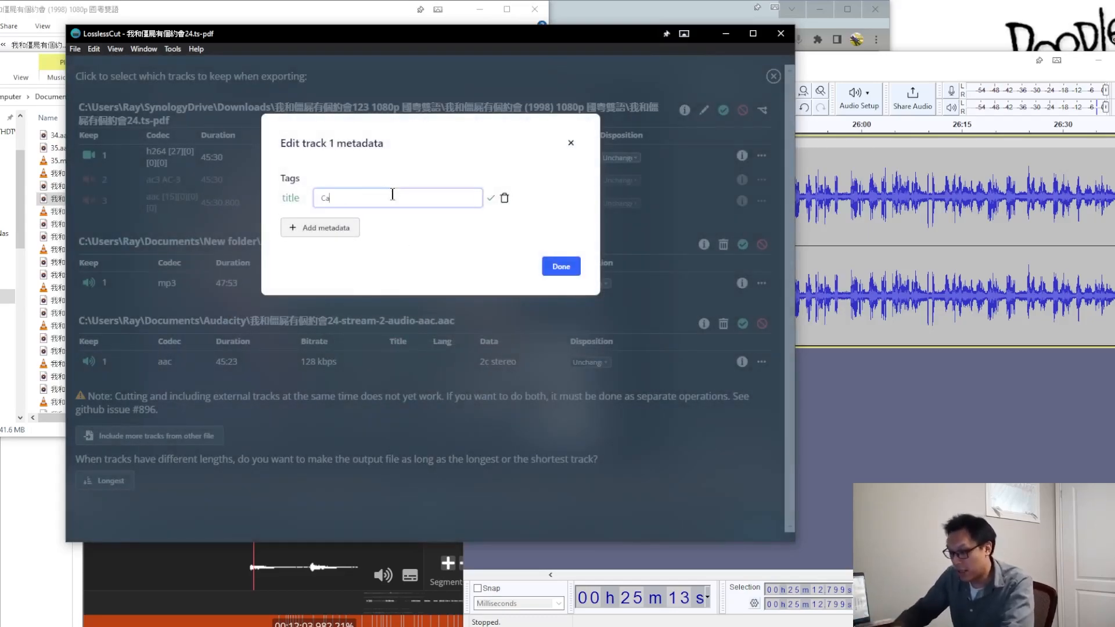
type("ntonese_Low")
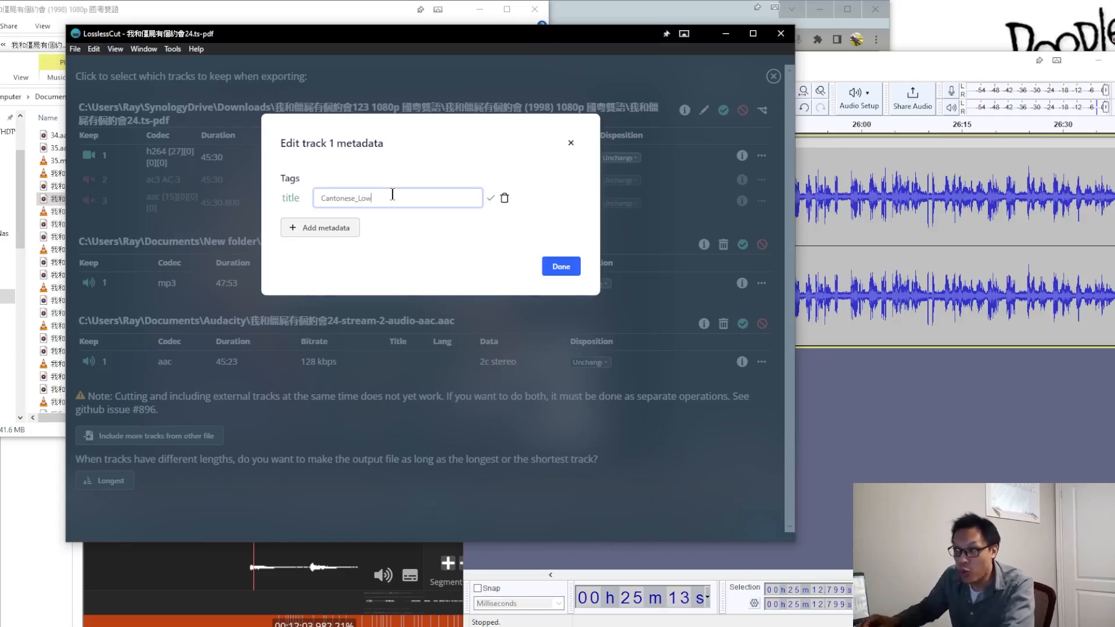
left_click(491, 199)
left_click(561, 266)
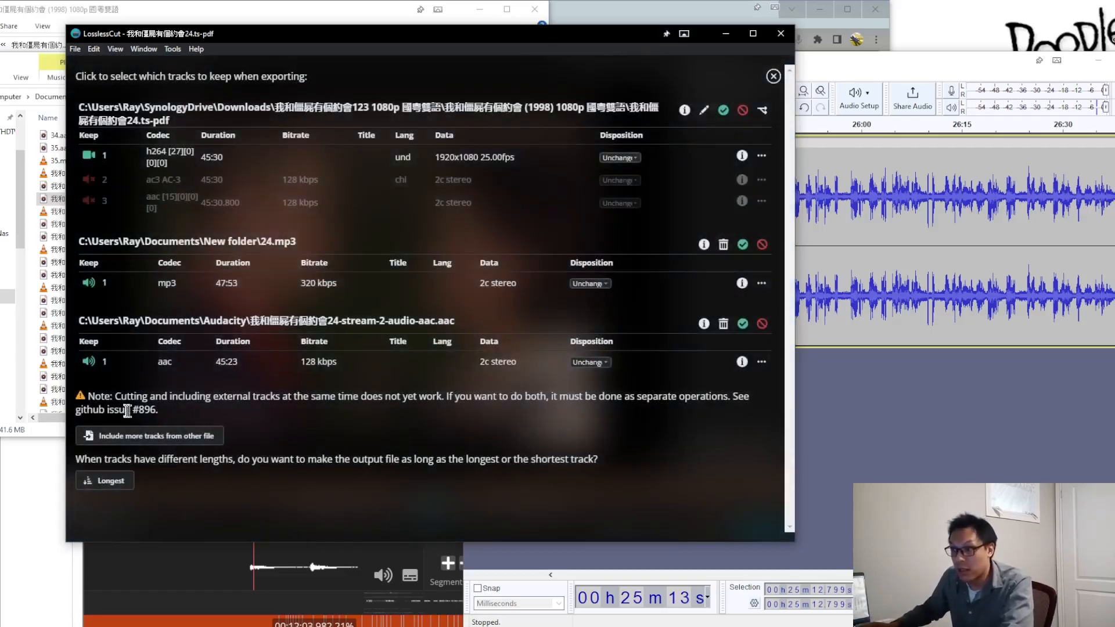
Step: Include 我和僵屍有個約會24-stream-1-audio-ac3.mka from the Audacity folder as another additional track
left_click(165, 442)
left_click(180, 139)
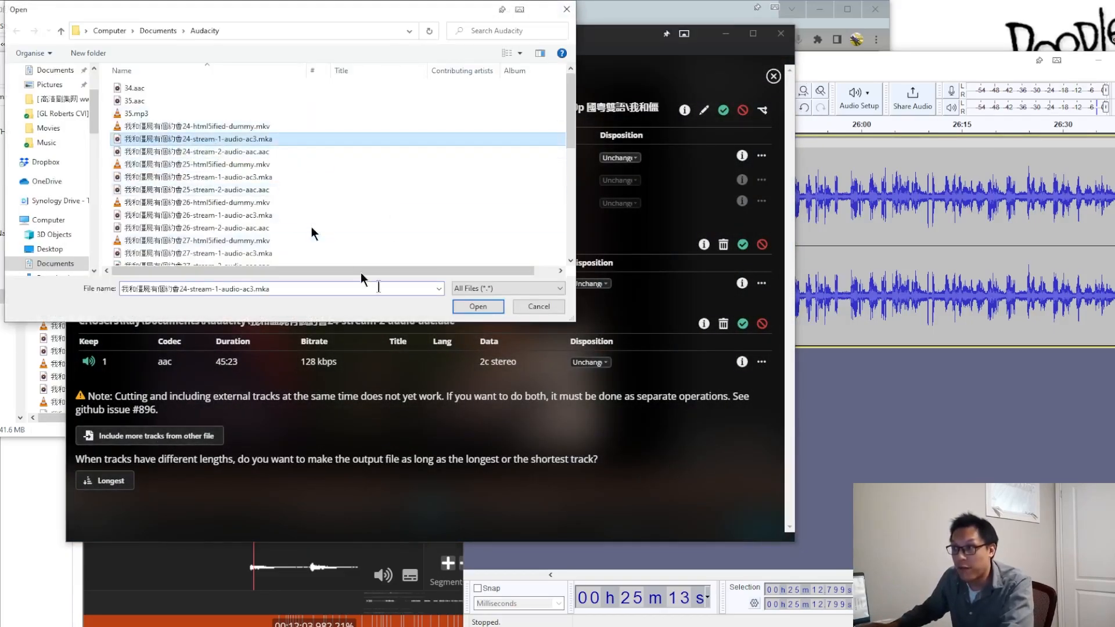
left_click(482, 309)
left_click(761, 441)
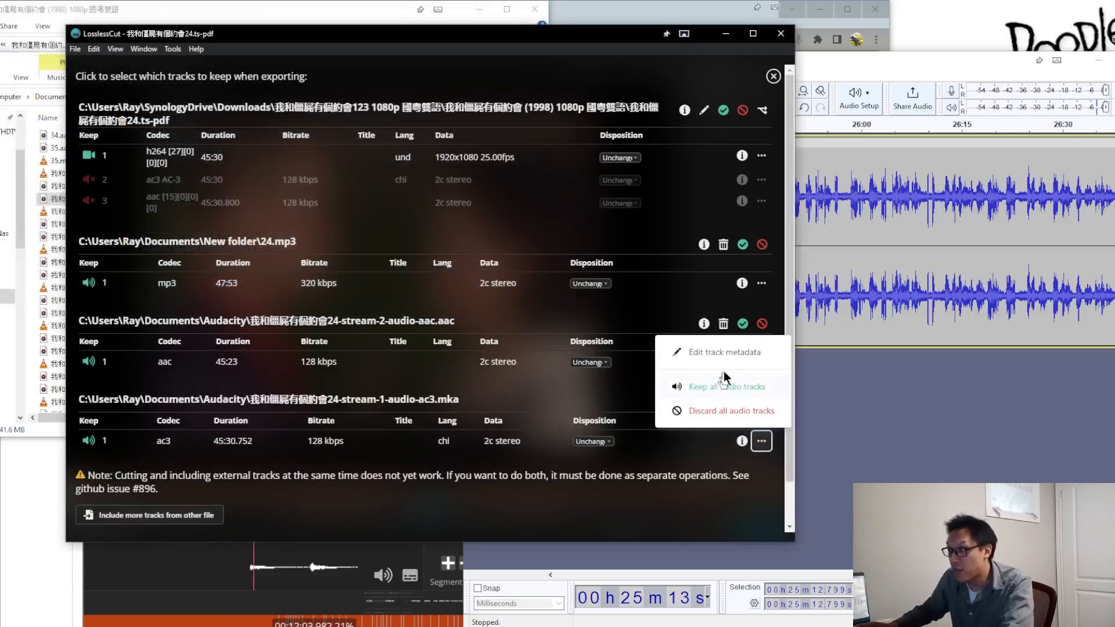
left_click(726, 352)
key("l")
key("e")
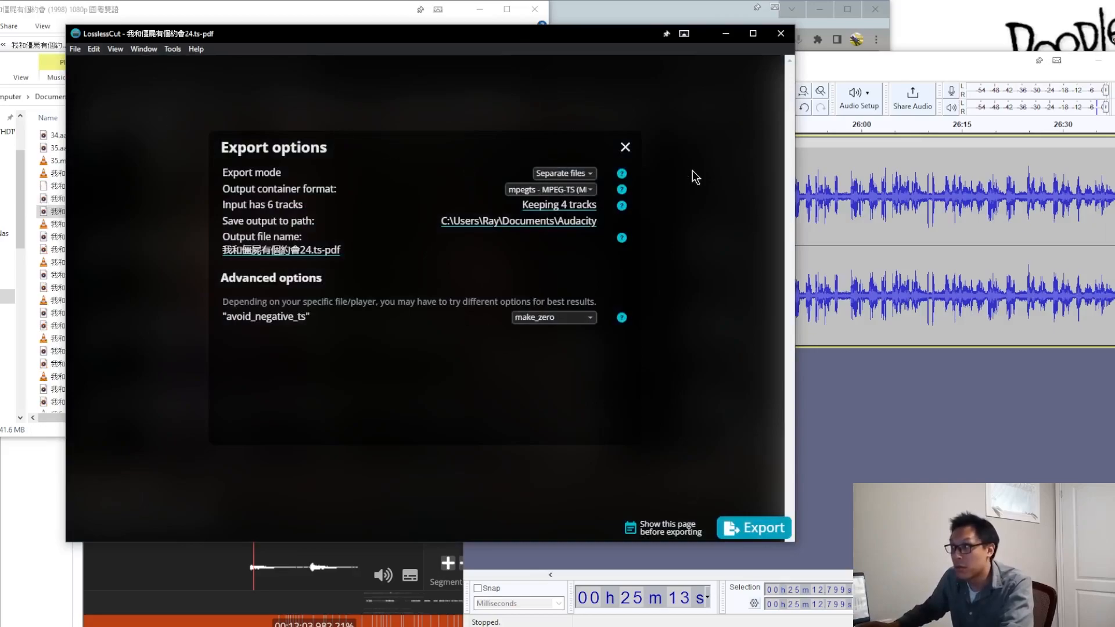
left_click(625, 146)
scroll(750, 416, "down", 1)
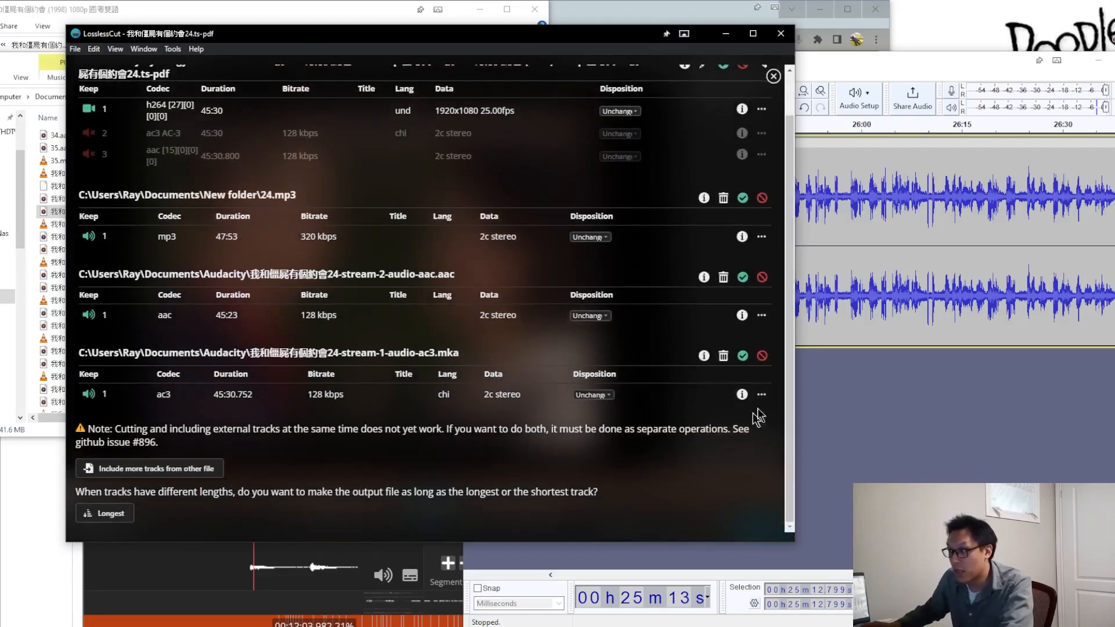
left_click(761, 395)
left_click(489, 473)
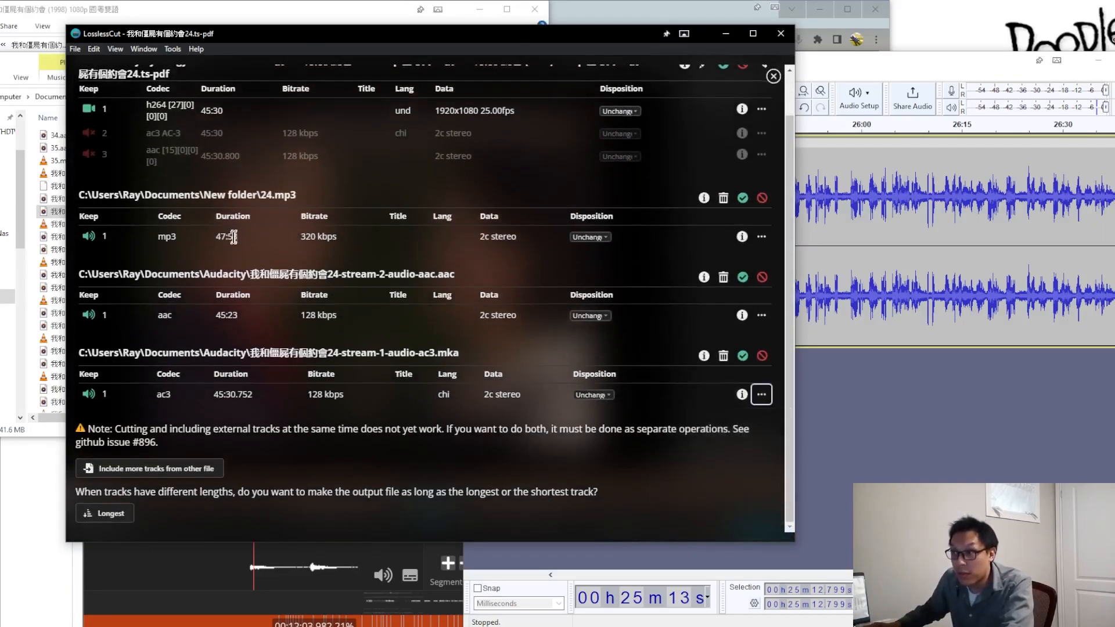
Step: Open the metadata of the stream-1 AC3 track for editing
left_click(762, 395)
left_click(741, 427)
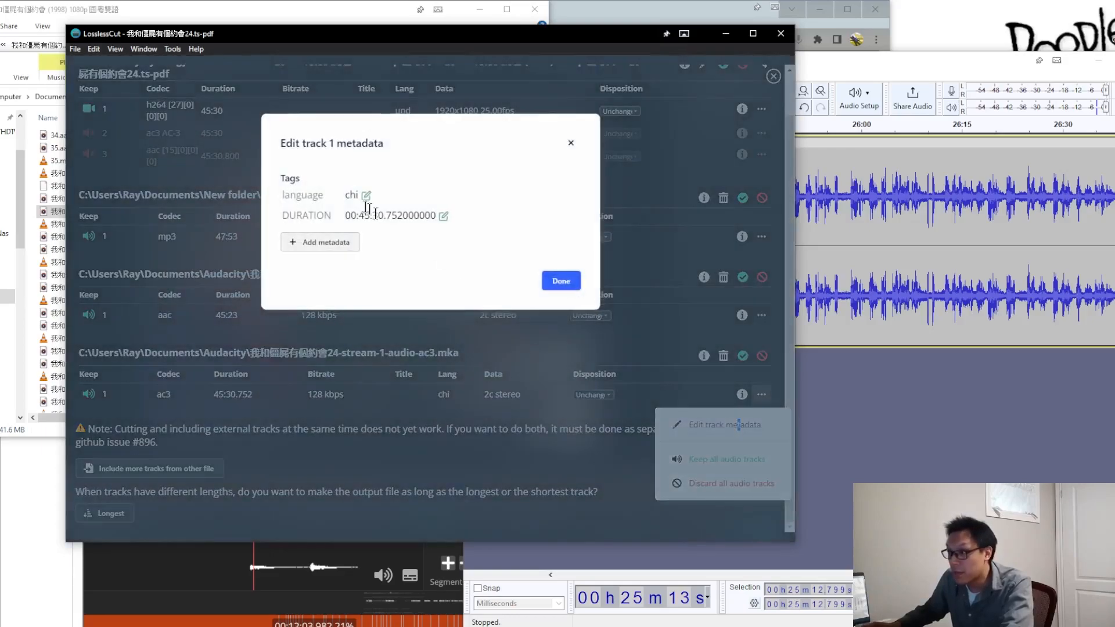
left_click(321, 250)
type("title")
key("Return")
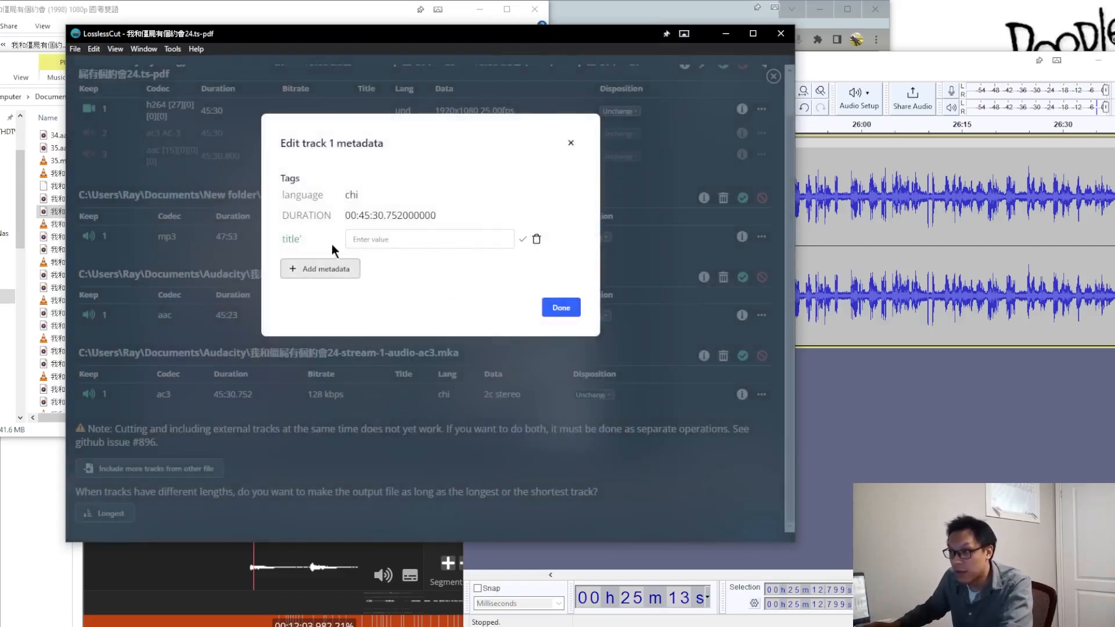
left_click(537, 239)
Step: Add a title metadata tag with the value Mandarin to the stream-1 AC3 track
left_click(323, 255)
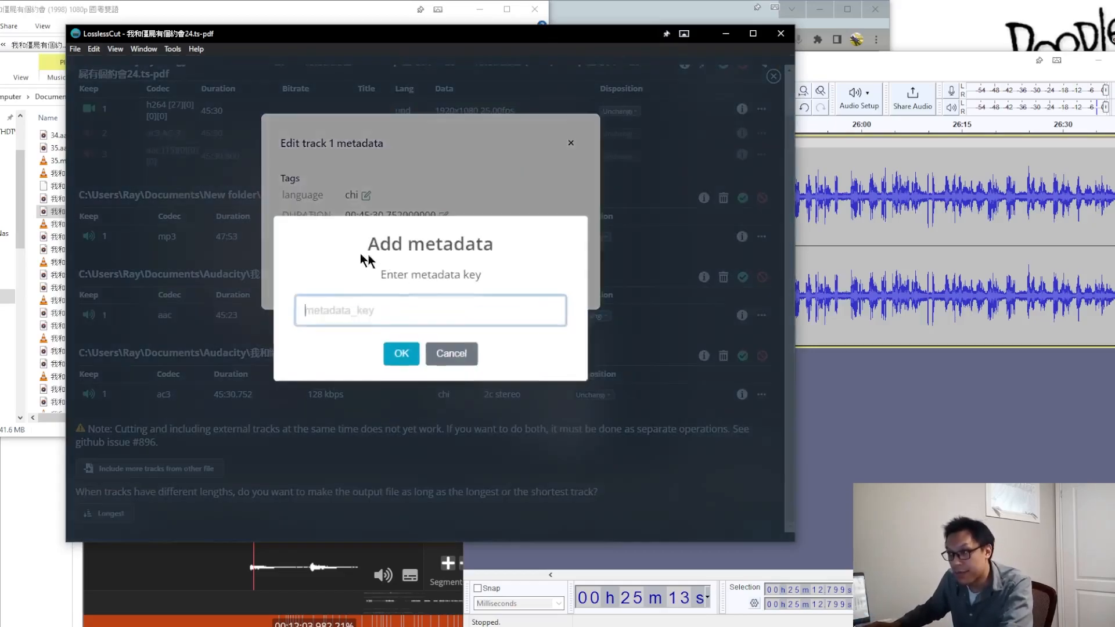
type("title")
key("Return")
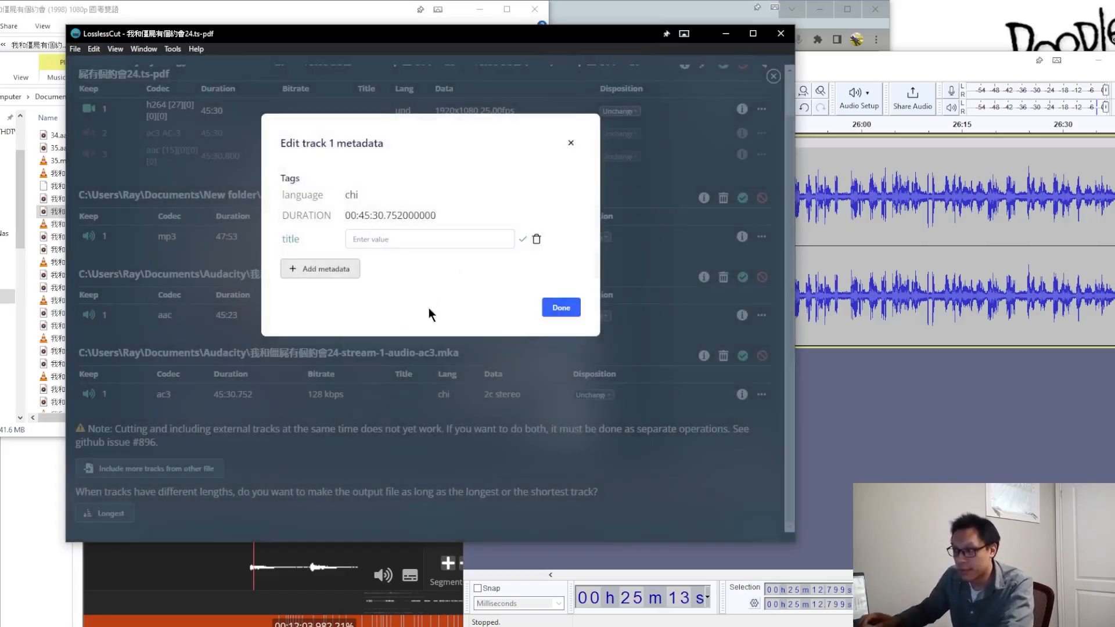
left_click(421, 237)
type("Mandarin")
left_click(523, 240)
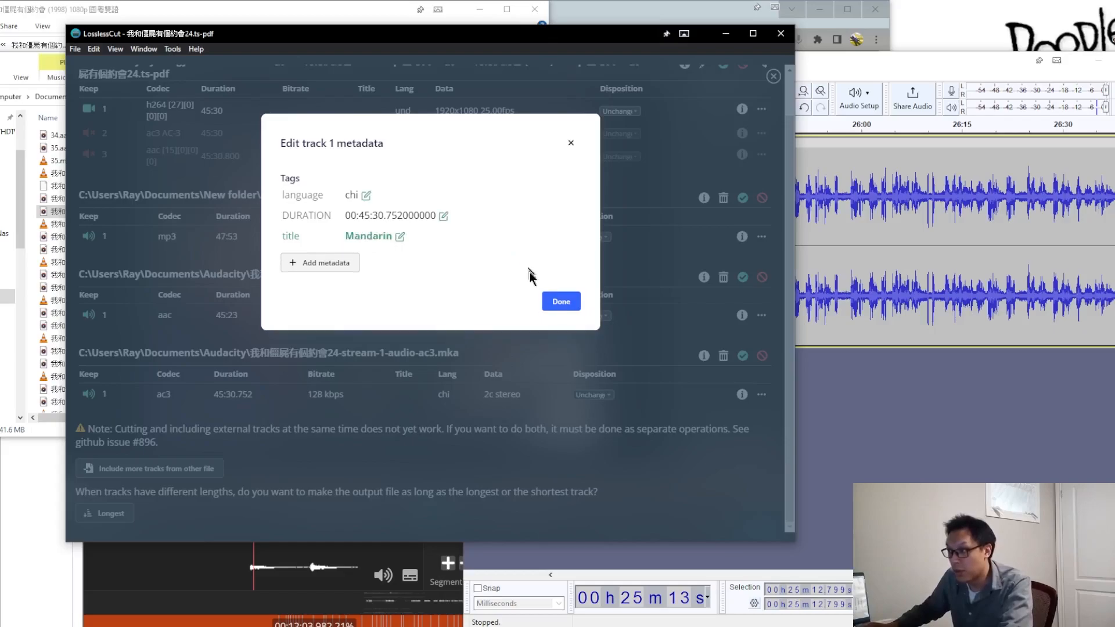
left_click(557, 306)
Step: Export the episode 24 video with its four kept tracks to Documents\Audacity, using the MP4 container format
scroll(540, 208, "up", 1)
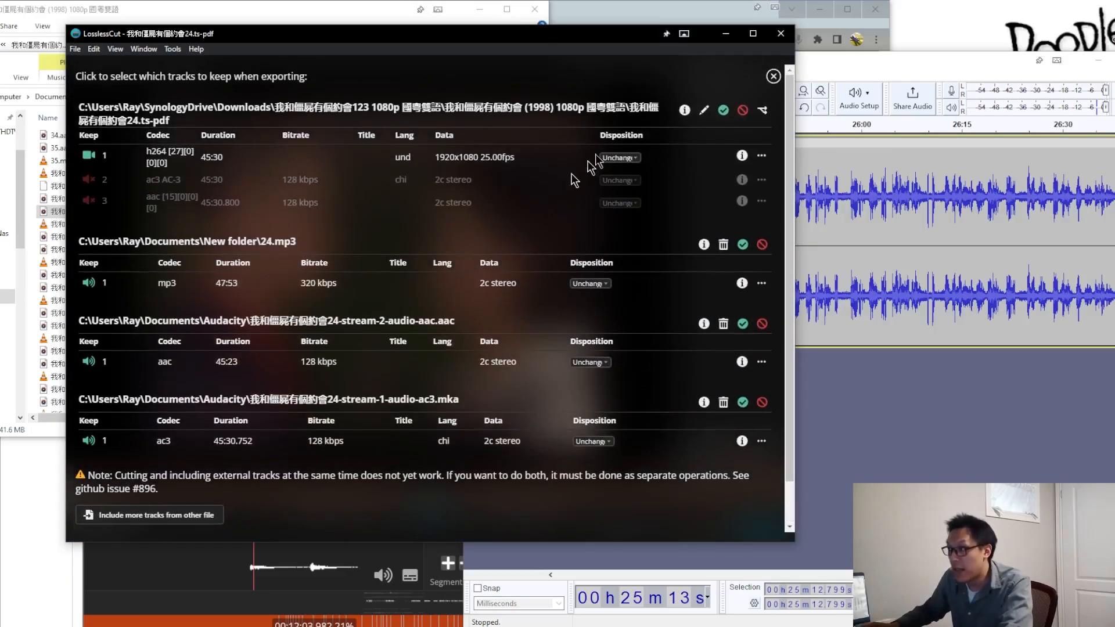
left_click(773, 77)
left_click(754, 531)
left_click(575, 190)
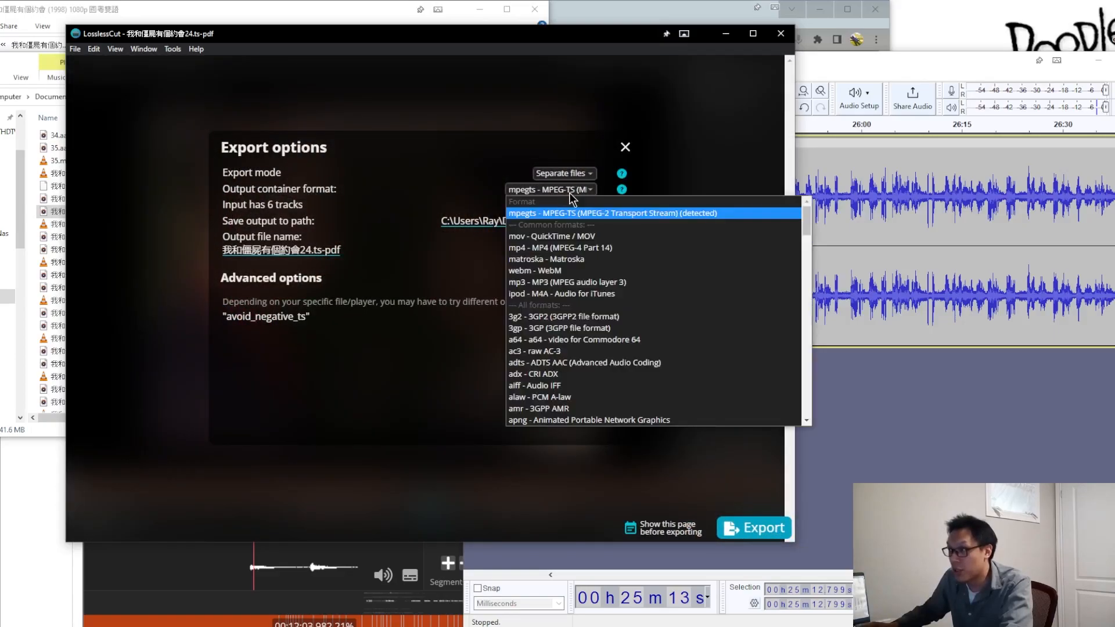
left_click(552, 246)
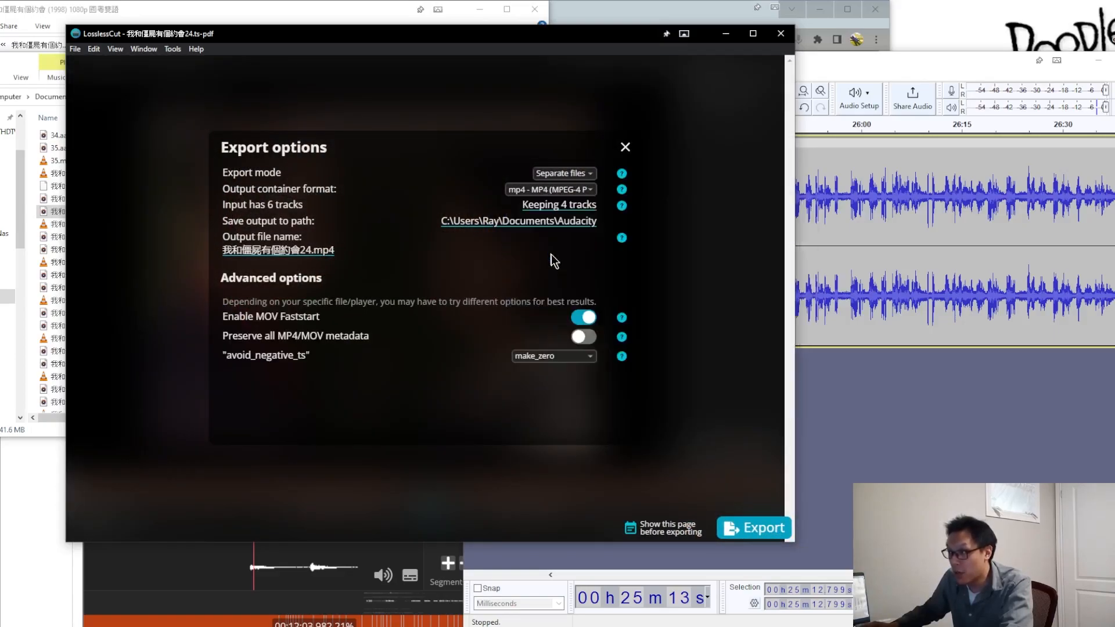
left_click(750, 528)
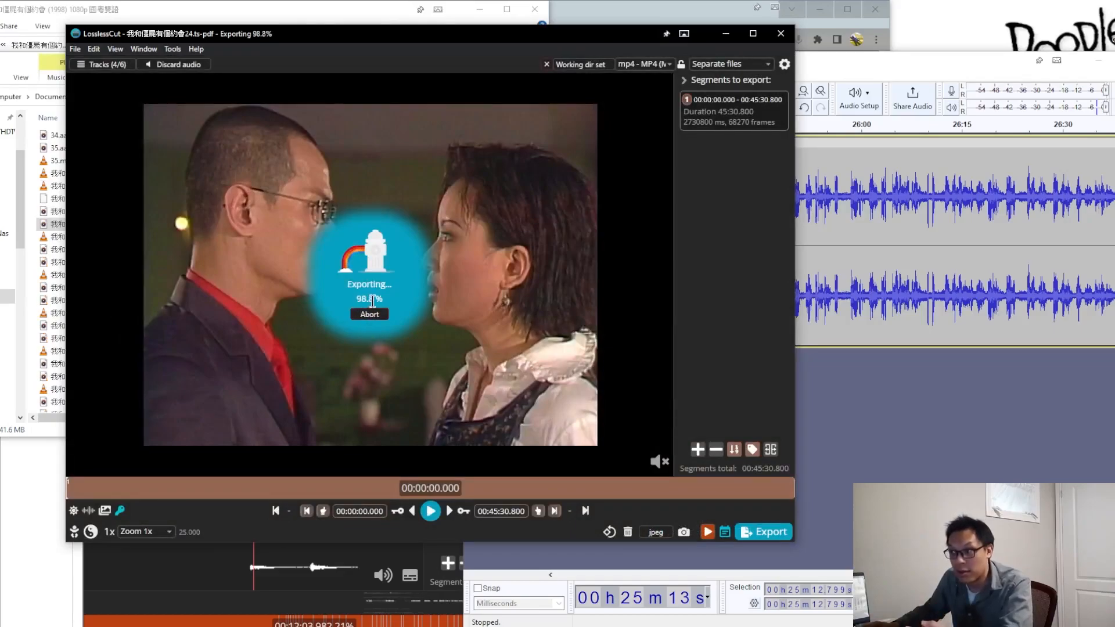
left_click(285, 343)
Step: Switch to the Audacity folder and open the exported 我和僵屍有個約會24.mp4 in VLC media player
left_click(134, 14)
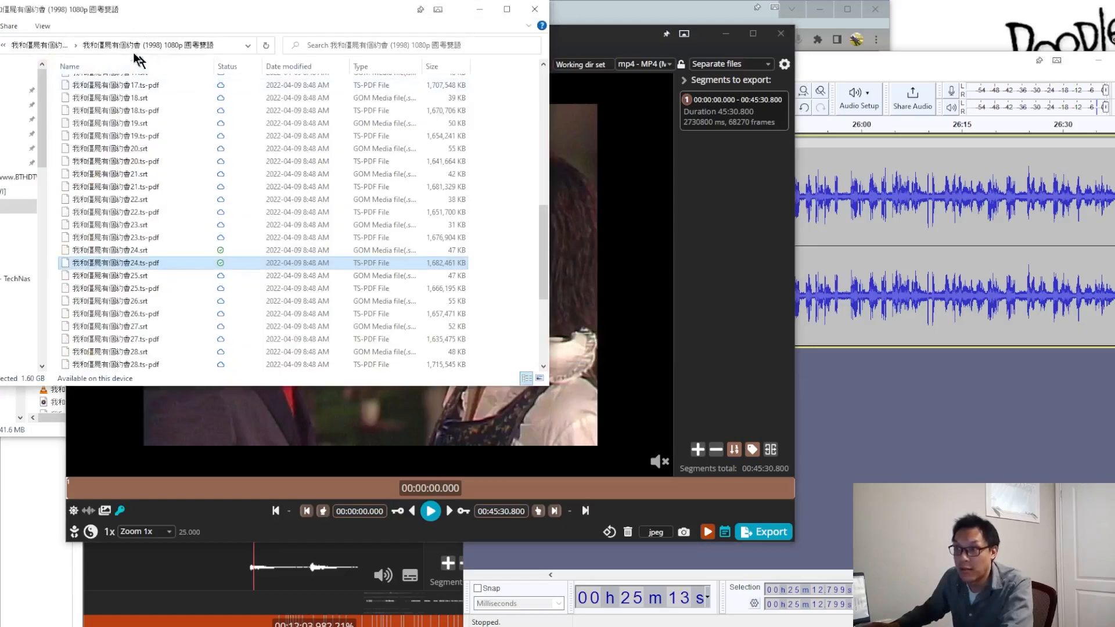
key("alt+Tab")
key("alt+Tab")
key("alt+Tab")
key("alt+Tab")
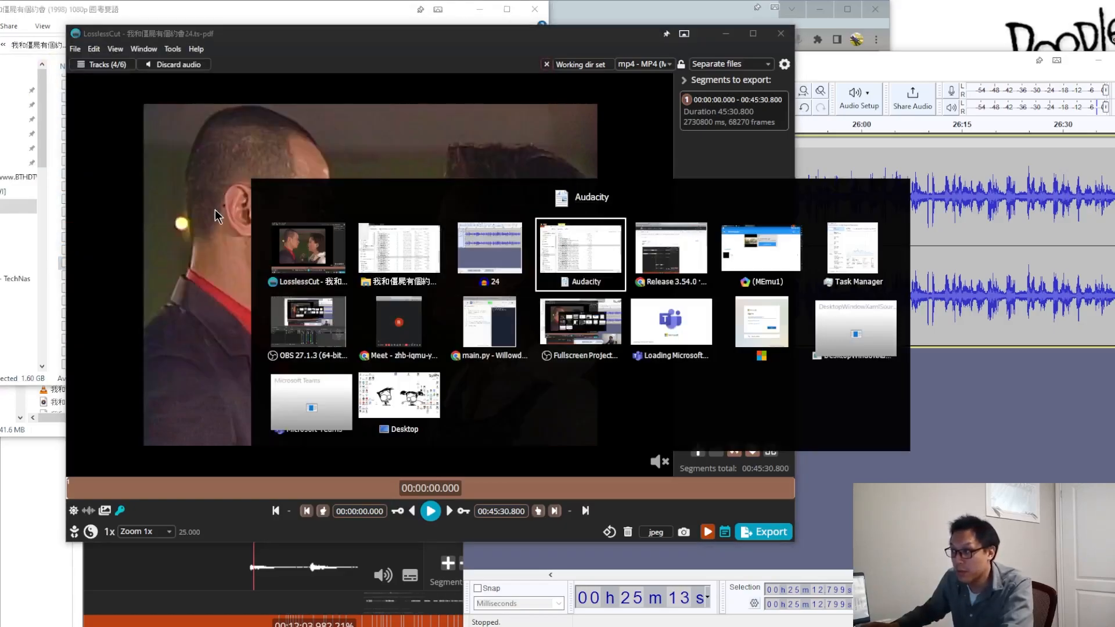
left_click(162, 174)
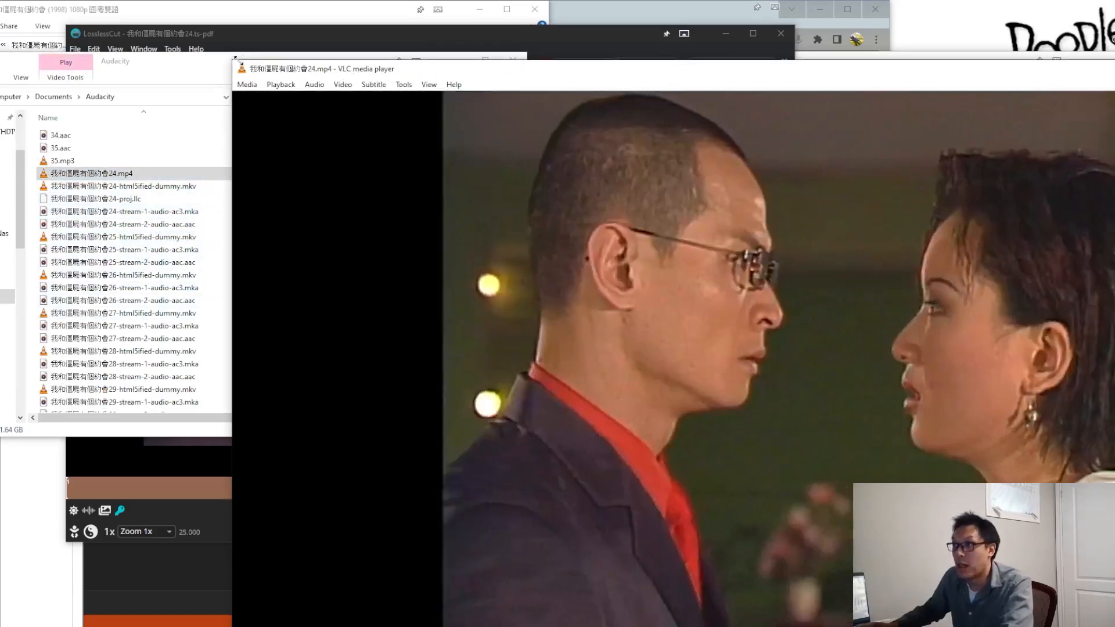
mouse_move(234, 58)
left_mouse_down()
mouse_move(262, 80)
mouse_move(798, 244)
mouse_move(720, 229)
mouse_move(255, 65)
left_mouse_up()
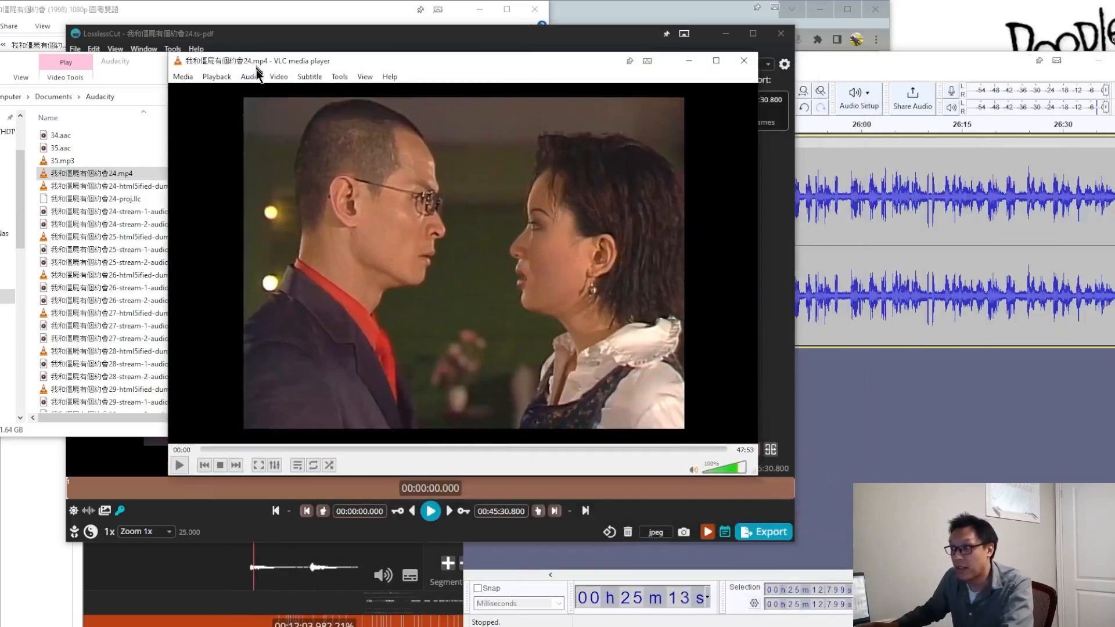
Step: Select the Cantonese_Low audio track and play the video briefly at about 29:18 to check the sound
right_click(389, 207)
mouse_move(455, 285)
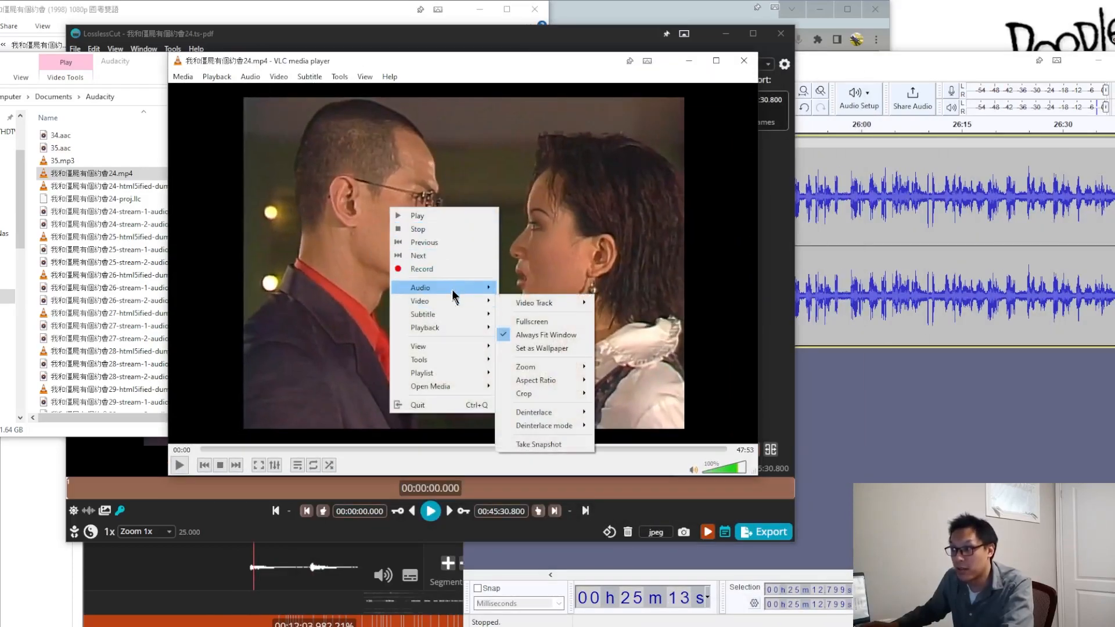
mouse_move(535, 287)
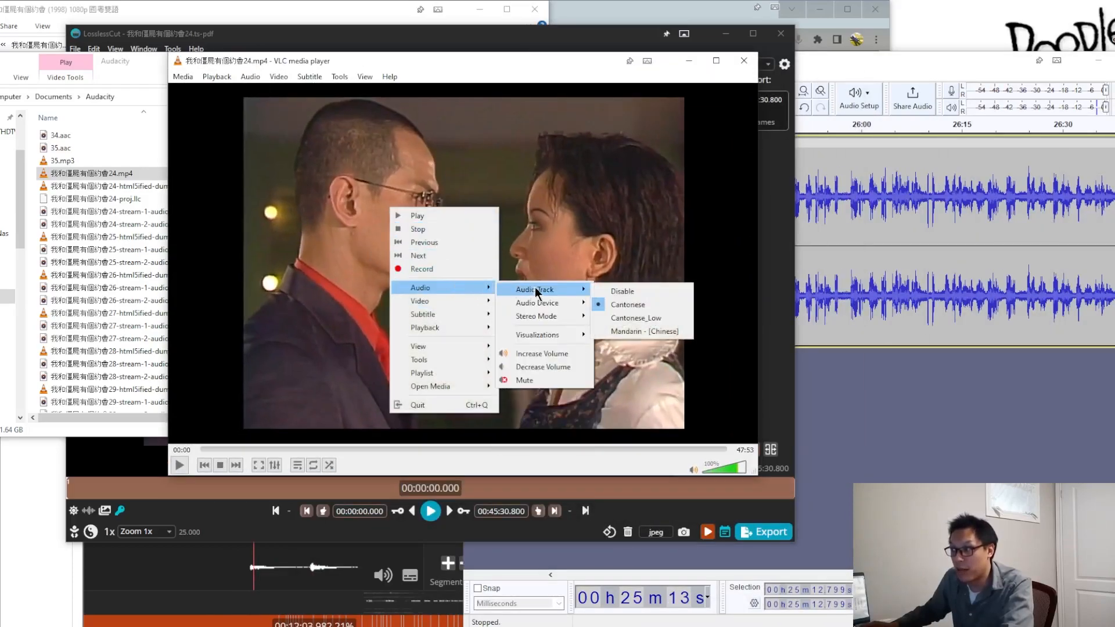
left_click(660, 318)
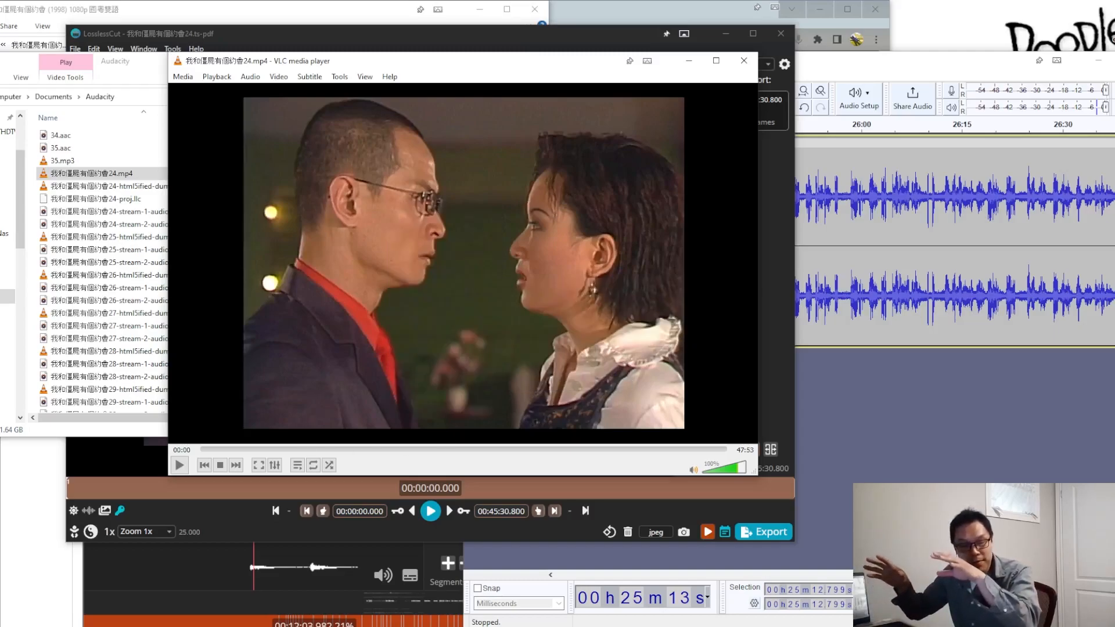
left_click(178, 464)
left_click(522, 449)
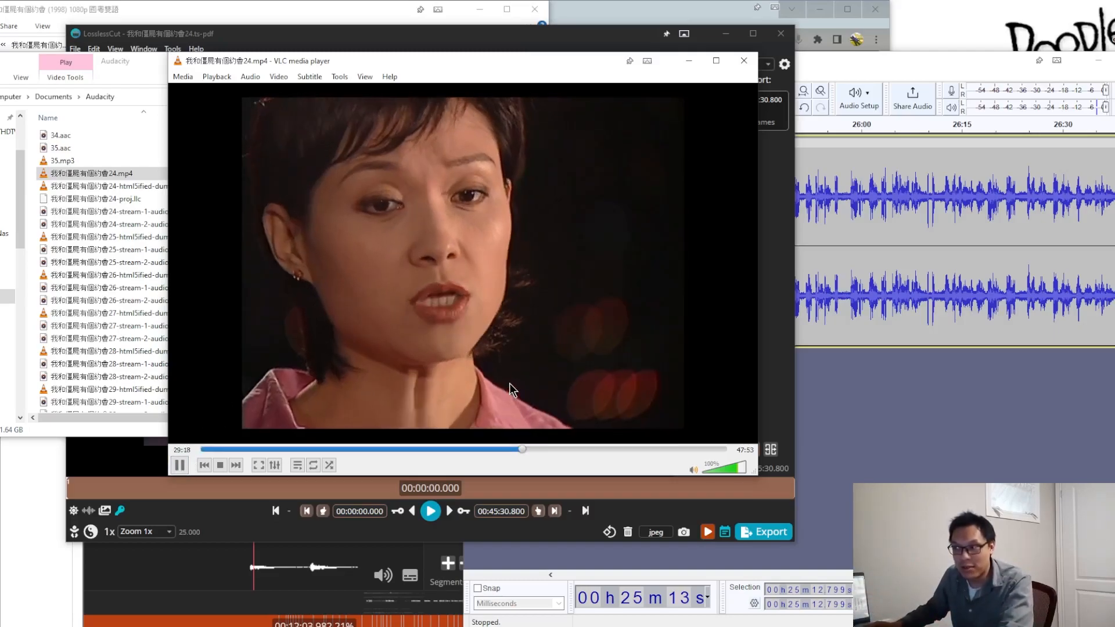
key("space")
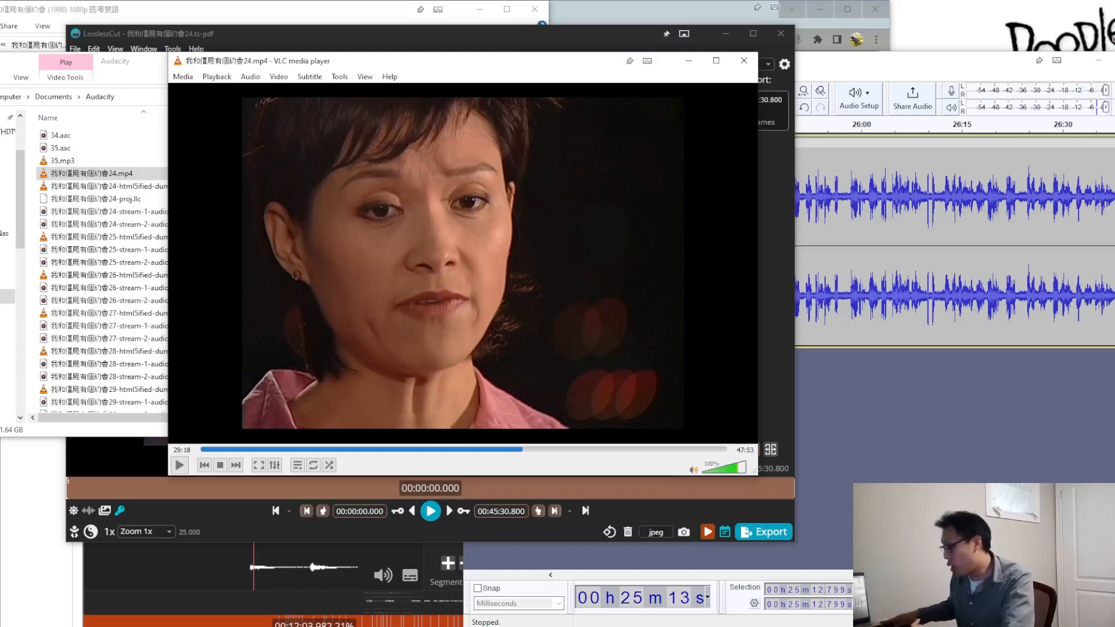
Step: Compare the exported episode 24 MP4's file size in the Audacity folder with the original 我和僵屍有個約會24.ts-pdf in its source folder
left_click(381, 43)
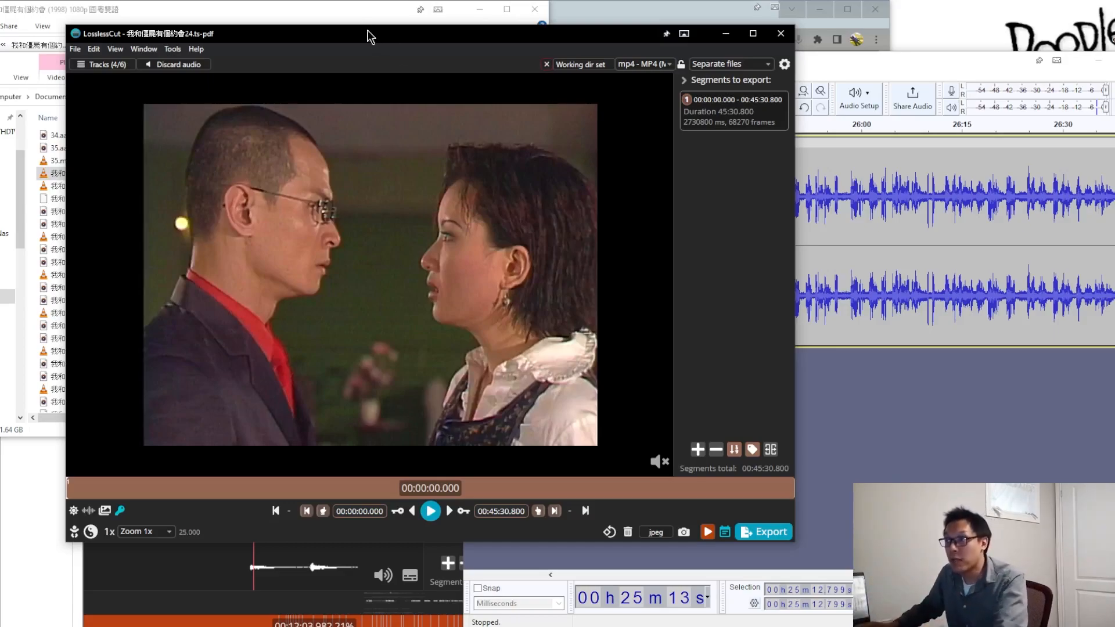
left_click_drag(367, 34, 538, 29)
left_click(124, 62)
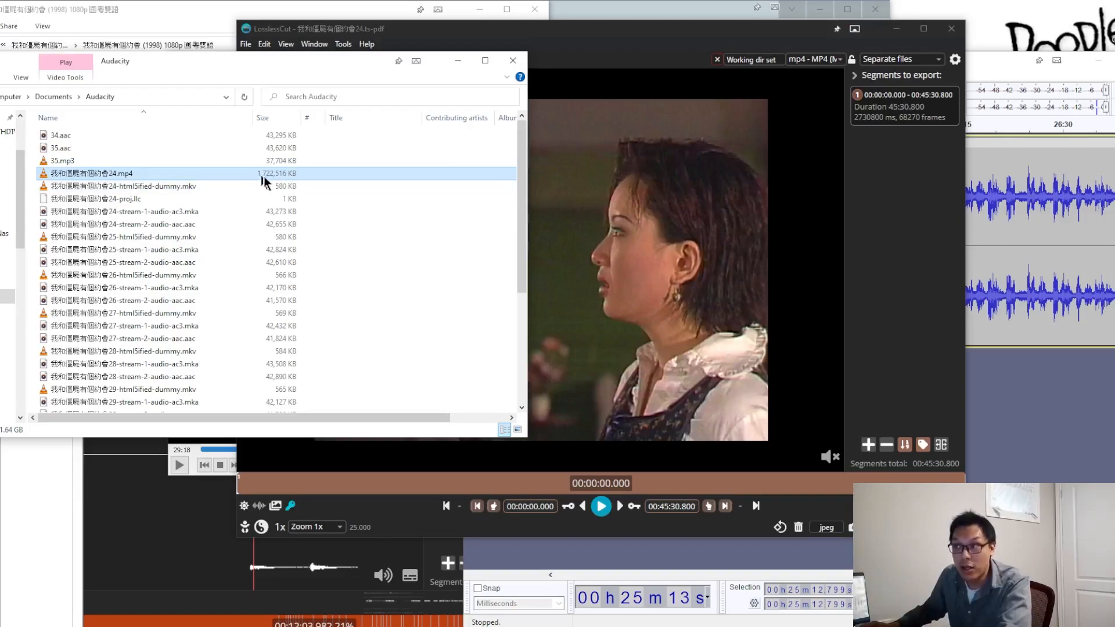
left_click(176, 27)
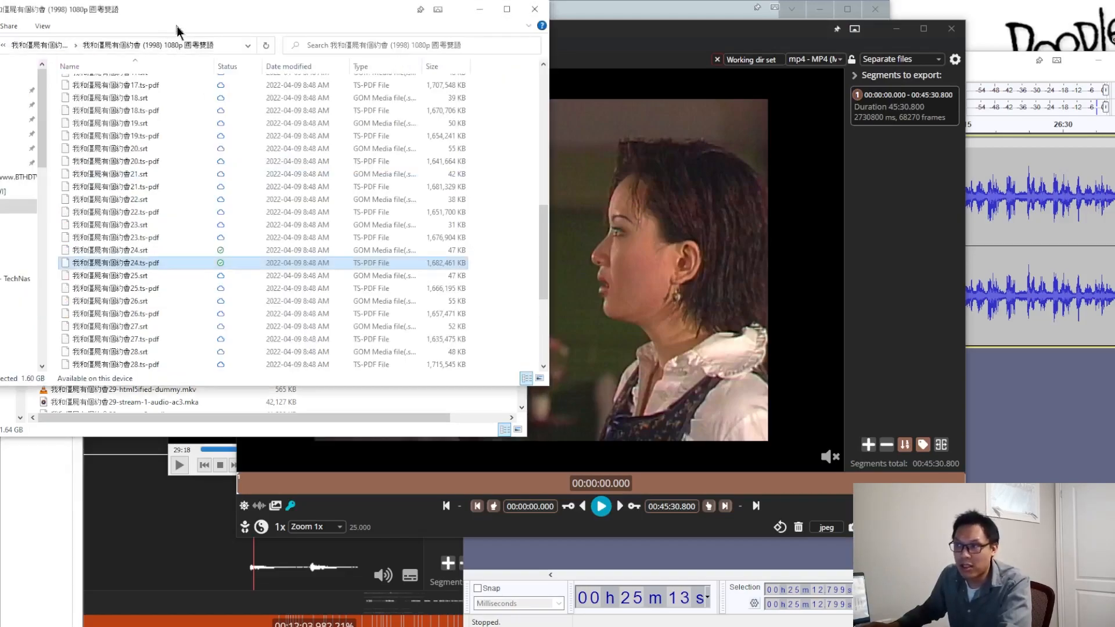